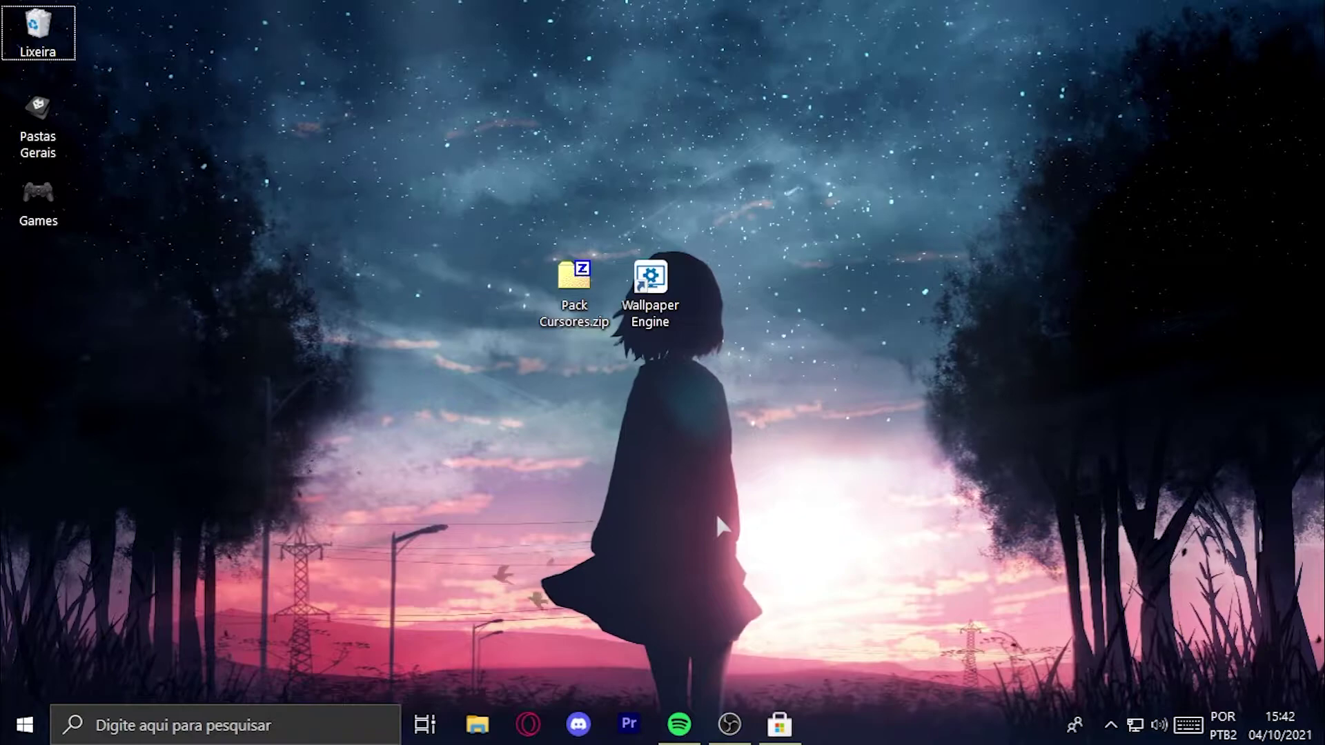
{"action": "left_click_drag", "start_coordinate": [790, 404], "coordinate": [541, 249]}
{"action": "left_click_drag", "start_coordinate": [739, 450], "coordinate": [514, 254]}
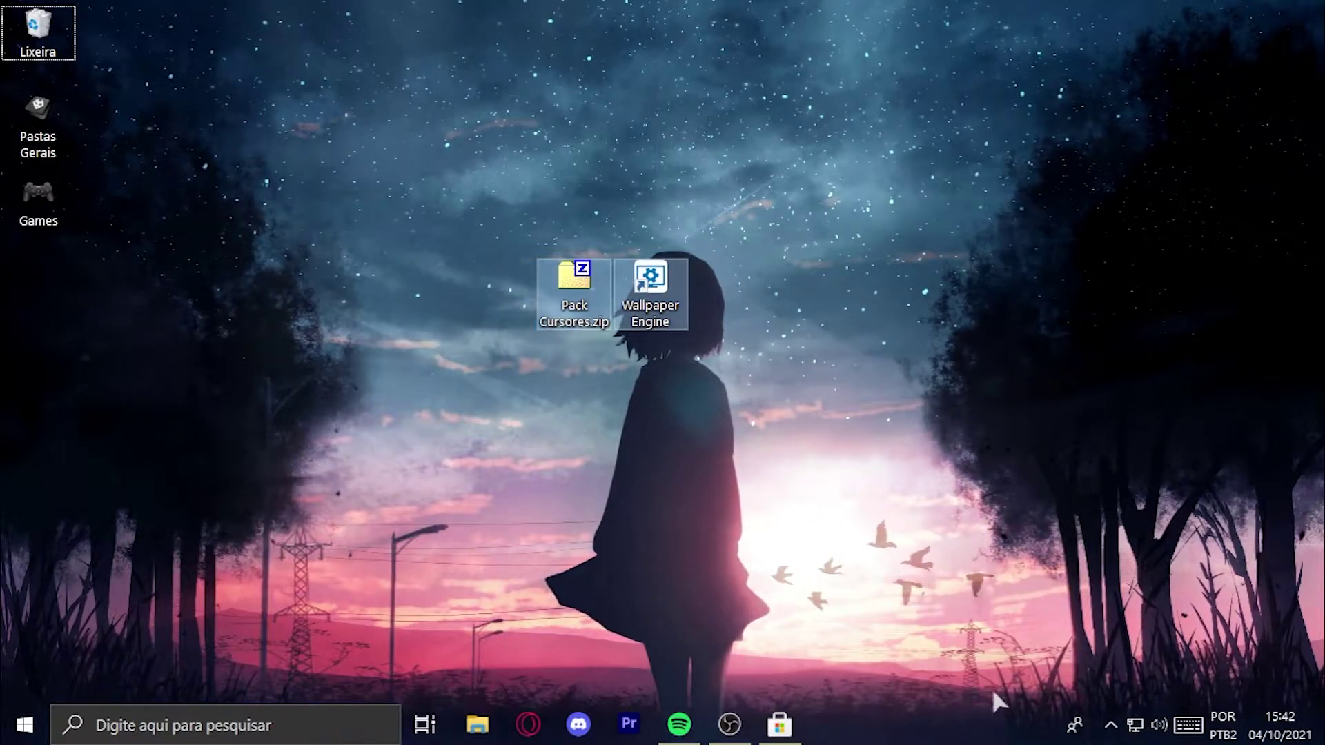
{"action": "left_click_drag", "start_coordinate": [748, 479], "coordinate": [767, 491]}
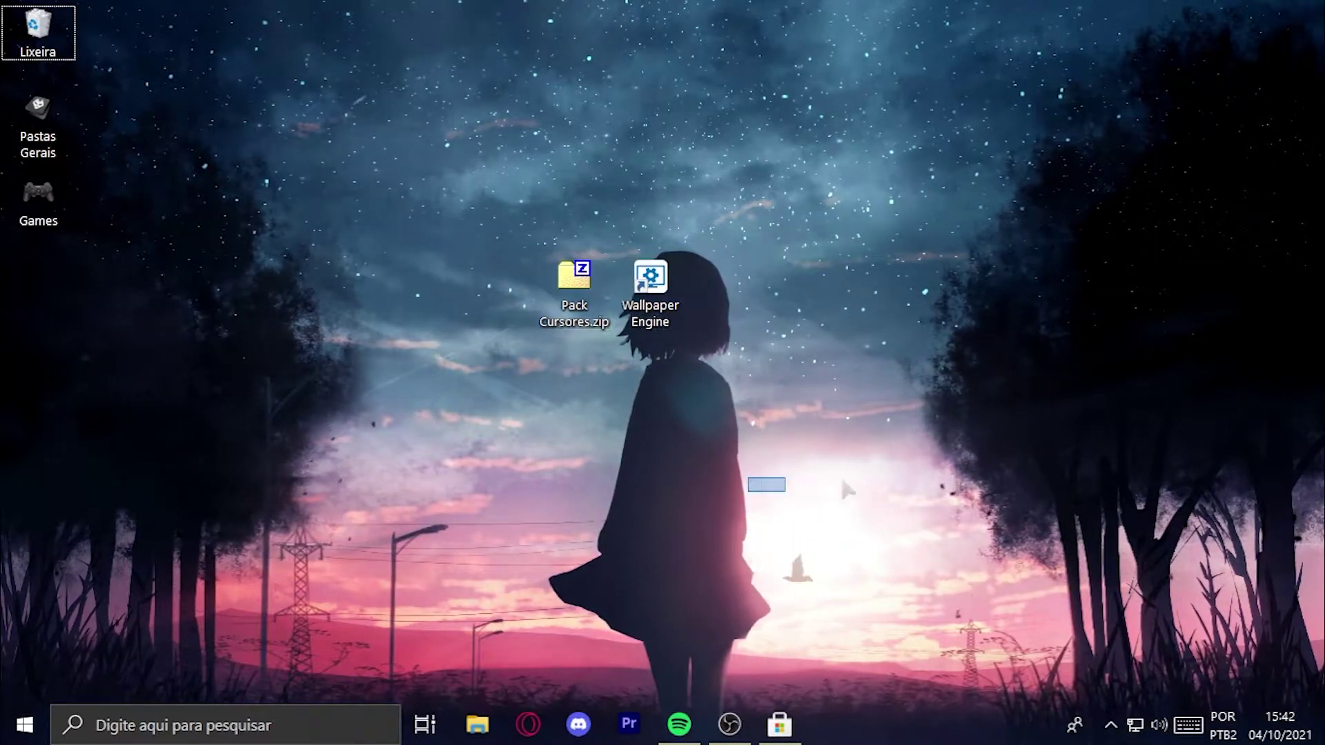
{"action": "left_click", "coordinate": [996, 714]}
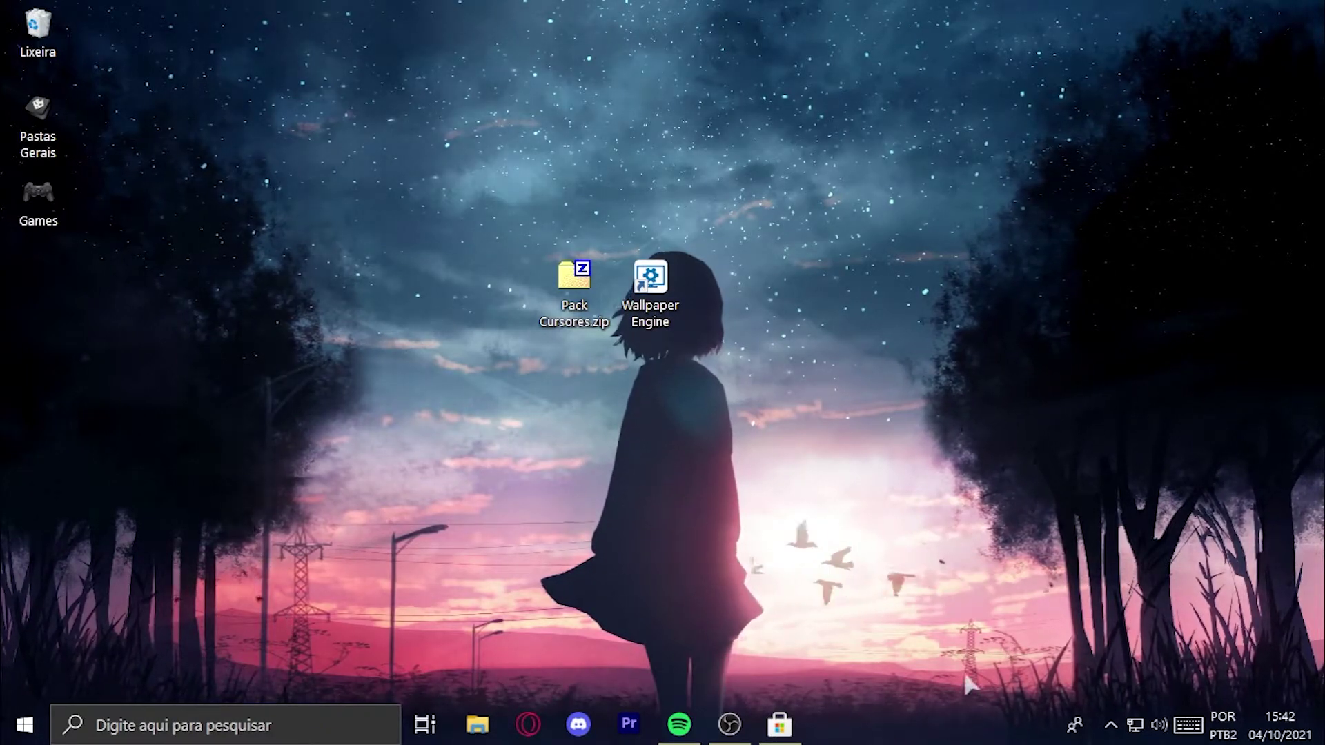
- Switch to the Microsoft Store, search for "transluc", look over the TranslucentTB app page and close the store
{"action": "left_click", "coordinate": [786, 725]}
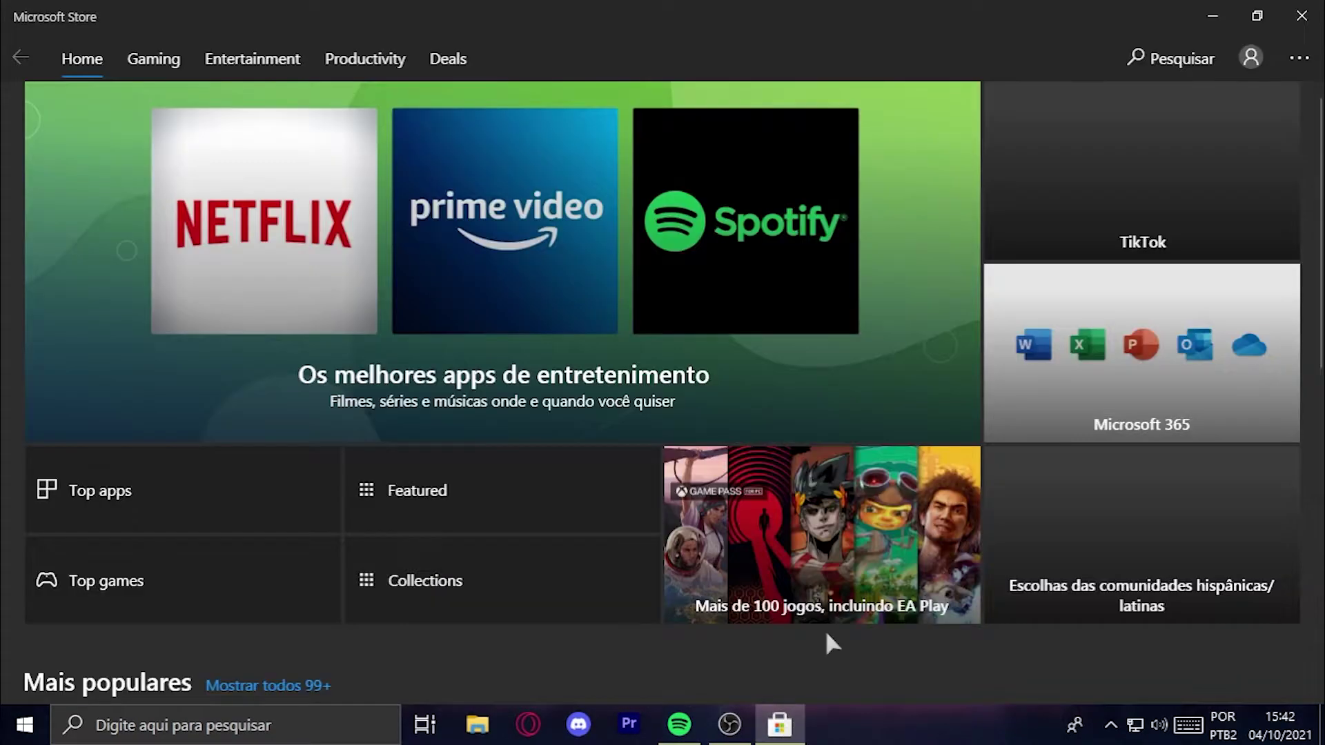
{"action": "left_click", "coordinate": [1145, 61]}
{"action": "type", "text": "trans"}
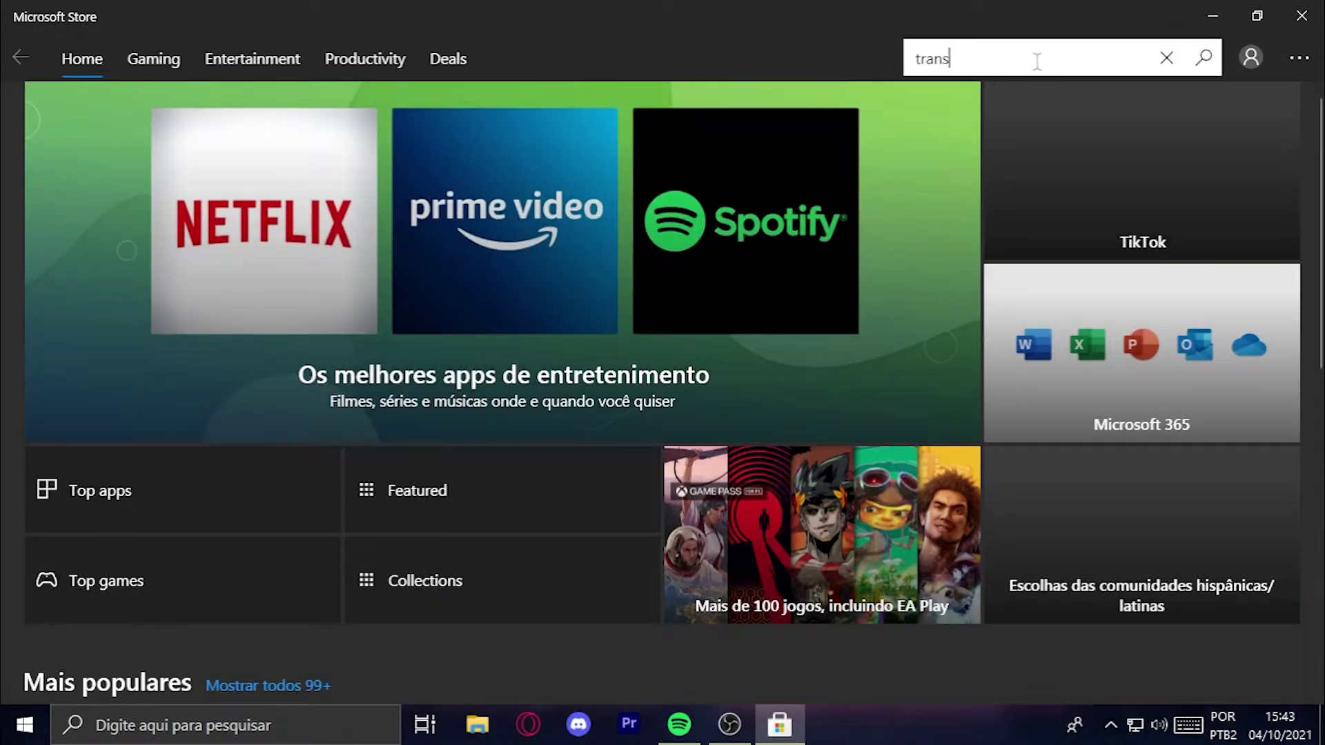
{"action": "type", "text": "luc"}
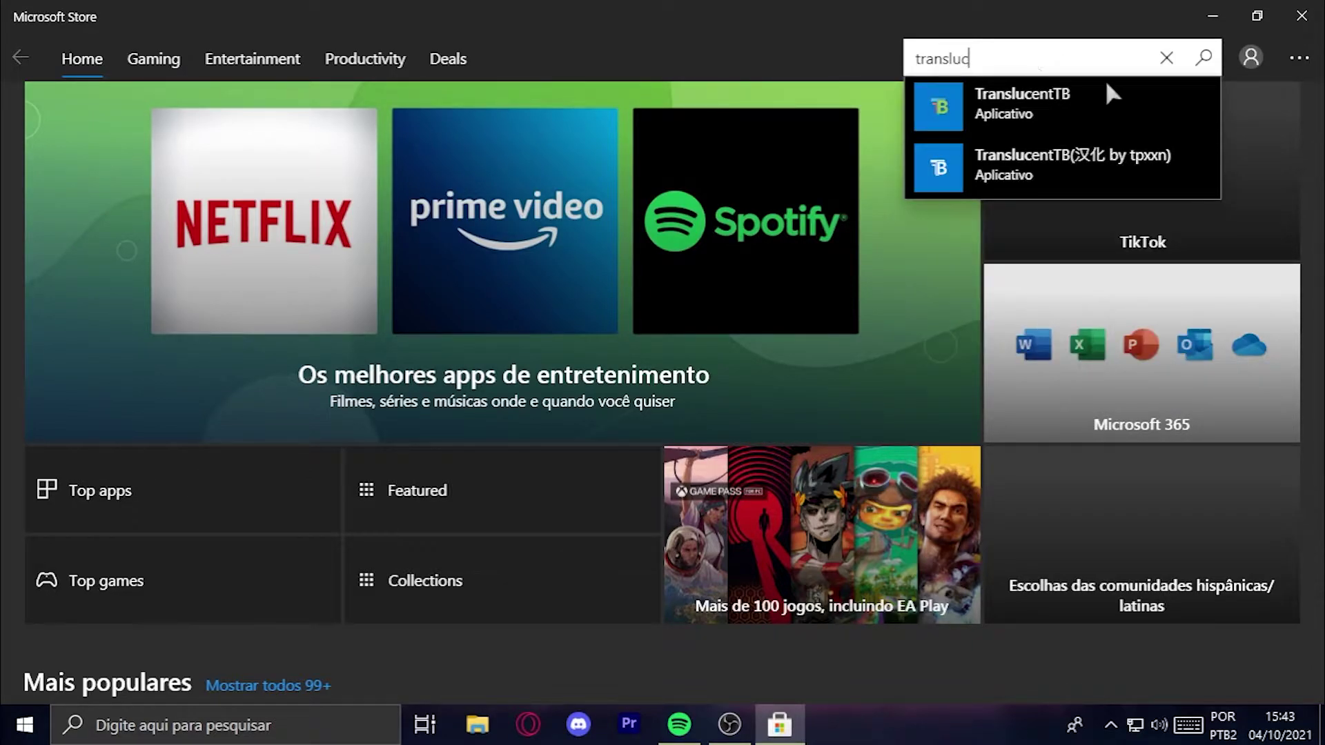
{"action": "left_click", "coordinate": [1033, 98]}
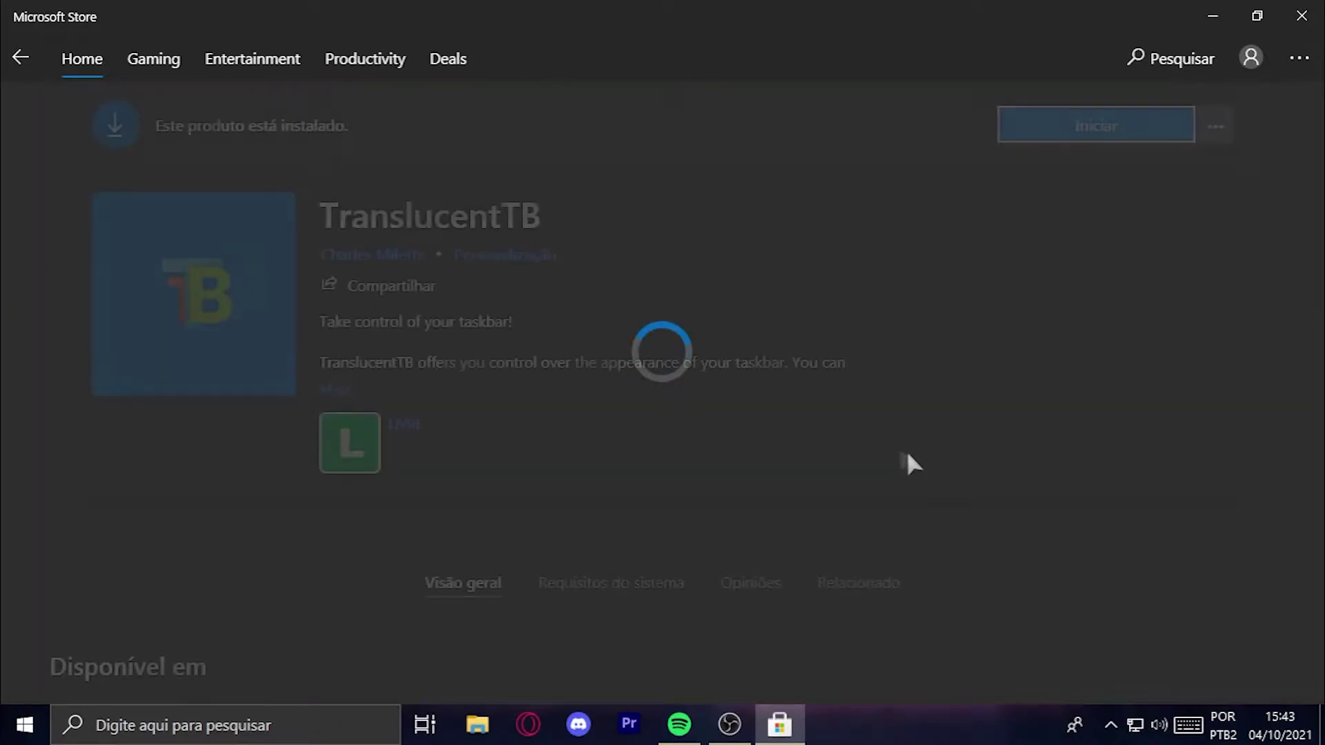
{"action": "scroll", "coordinate": [1061, 236], "scroll_direction": "down", "scroll_amount": 5}
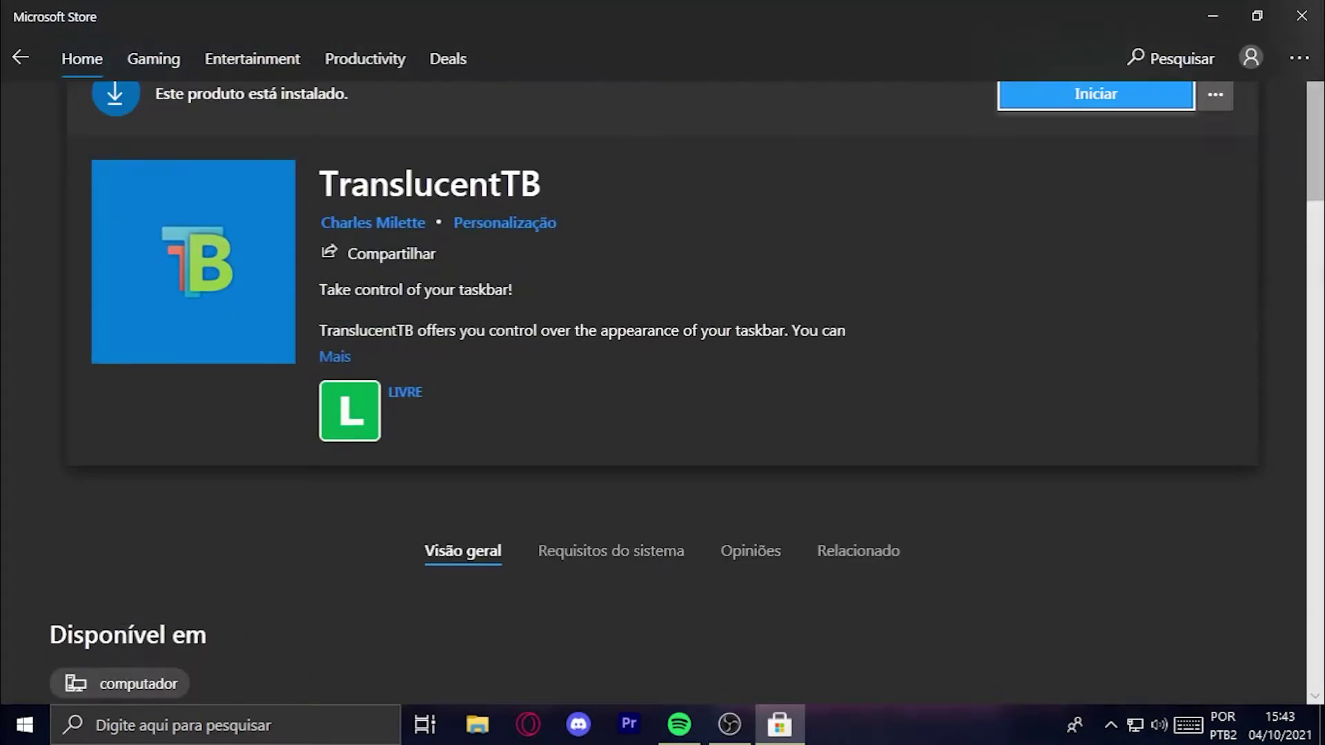
{"action": "scroll", "coordinate": [663, 414], "scroll_direction": "up", "scroll_amount": 5}
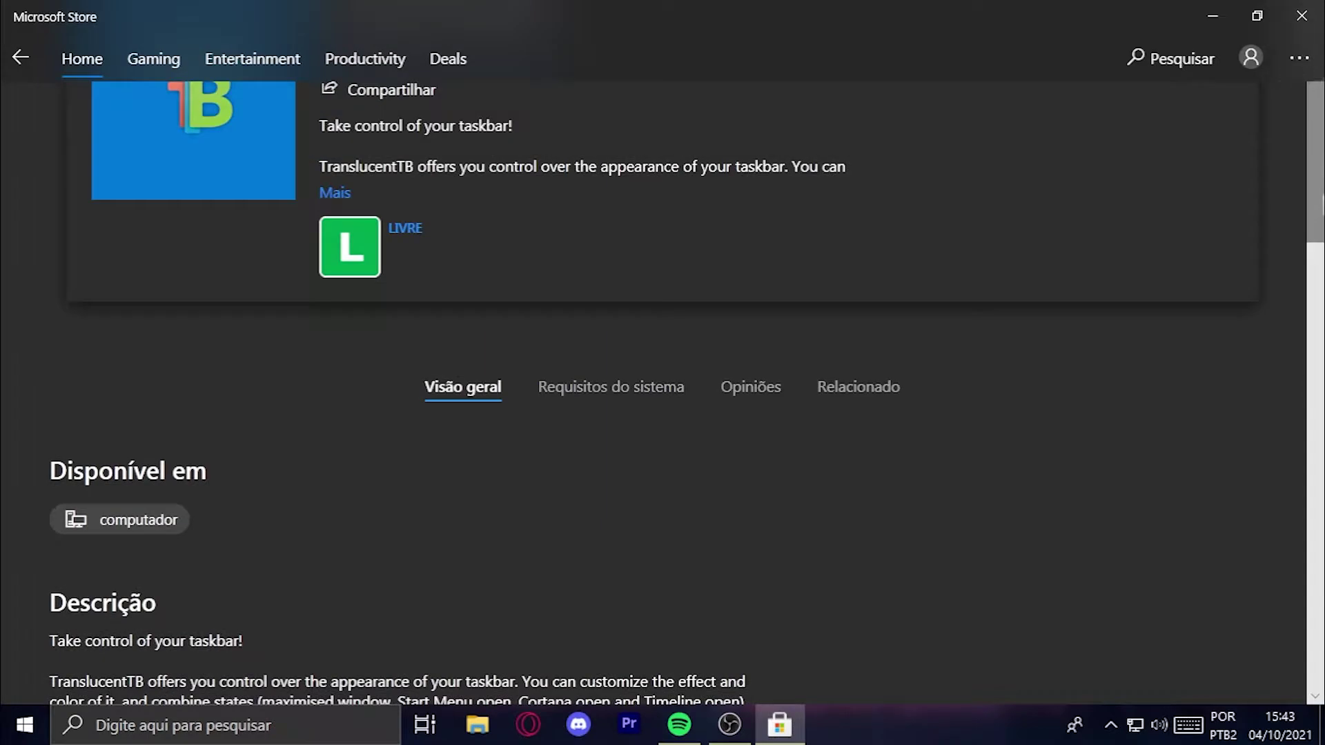
{"action": "scroll", "coordinate": [663, 414], "scroll_direction": "up", "scroll_amount": 3}
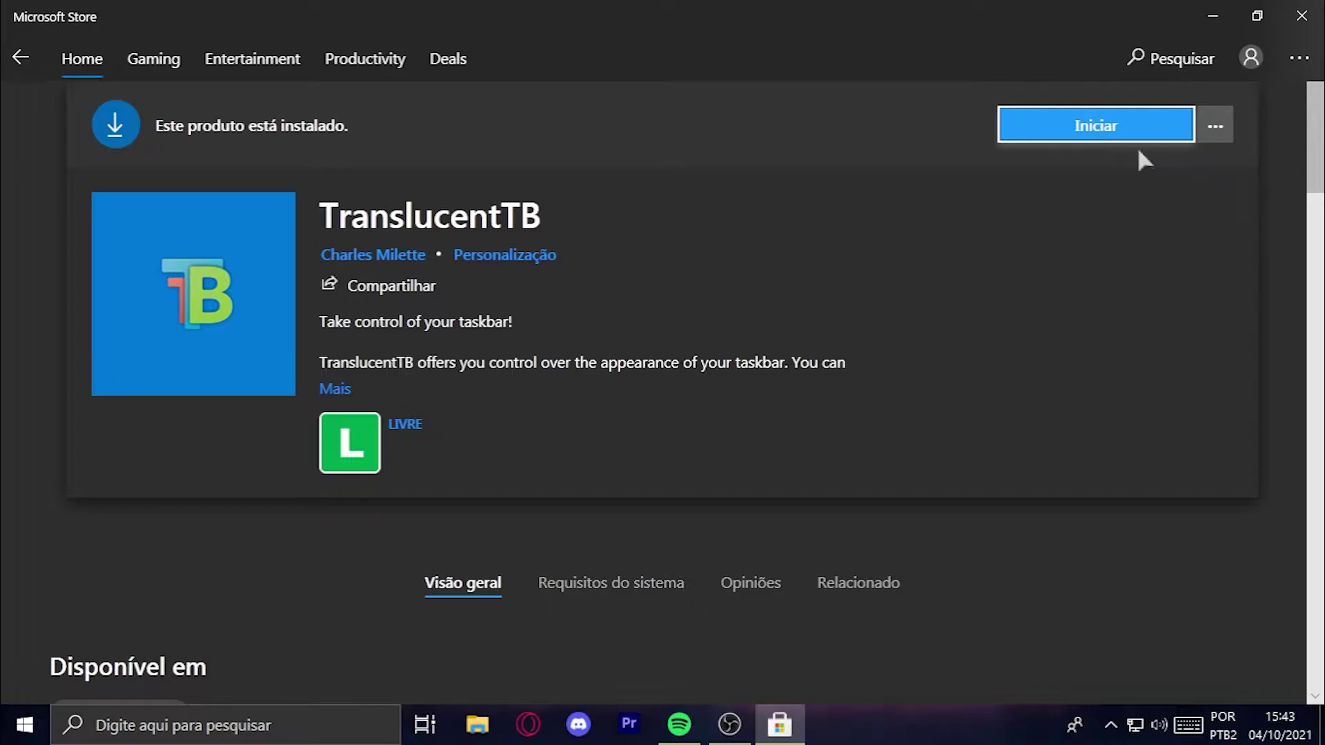
{"action": "left_click", "coordinate": [1317, 8]}
- Look through the TranslucentTB options and set the taskbar effect for the Desktop state to Opaque
{"action": "left_click", "coordinate": [1110, 725]}
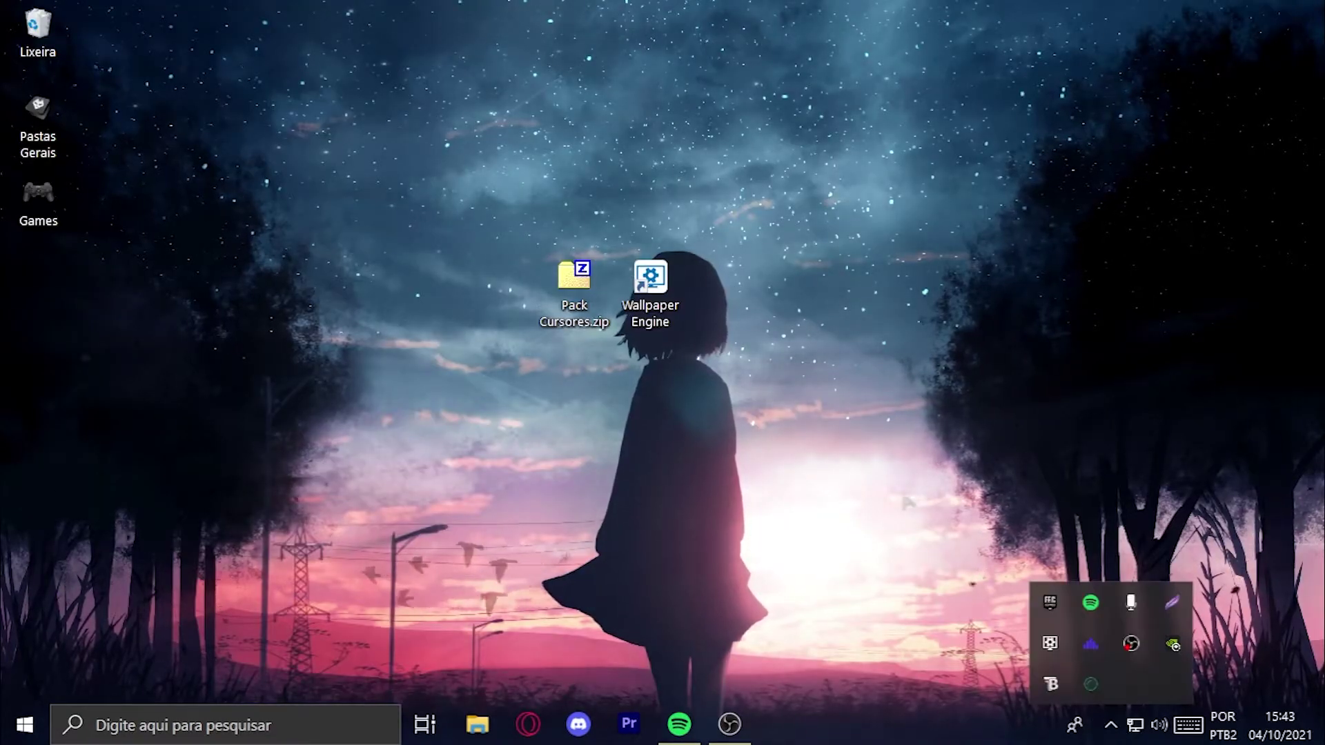
{"action": "left_click", "coordinate": [1111, 724]}
{"action": "left_click", "coordinate": [1111, 725]}
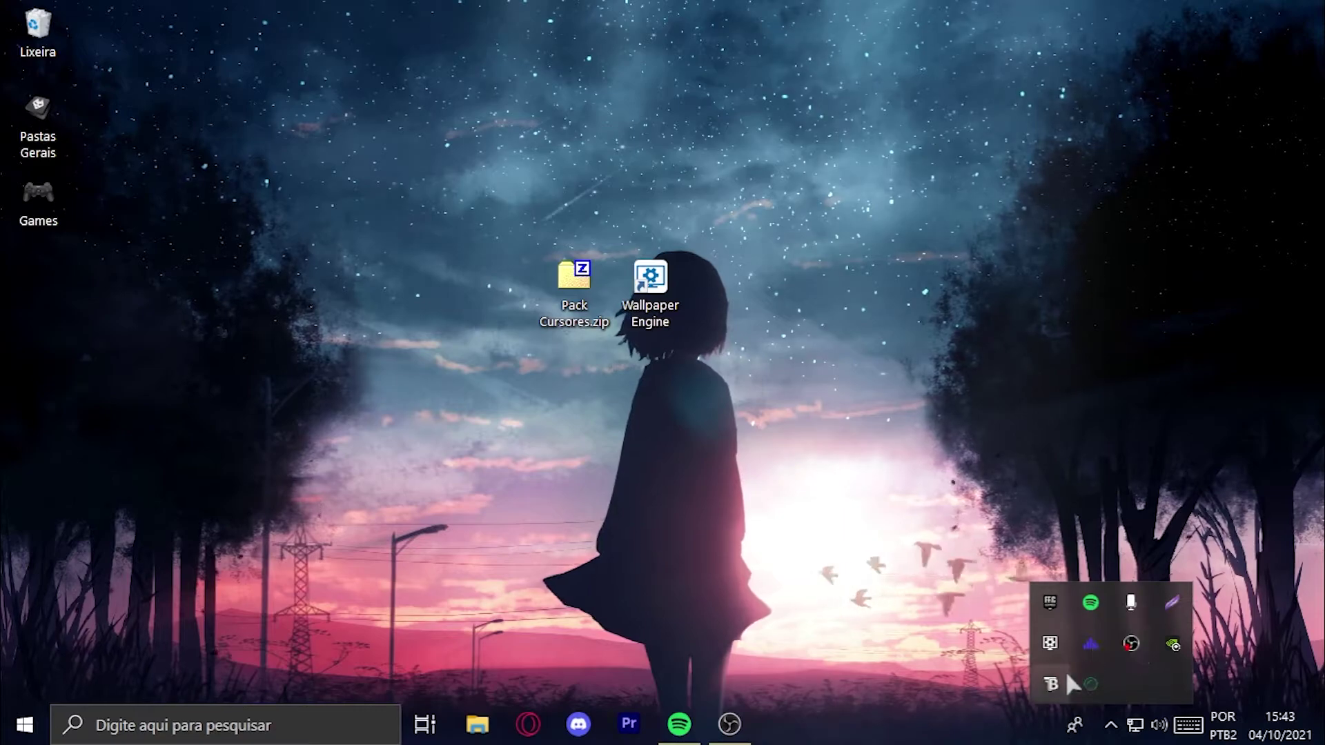
{"action": "right_click", "coordinate": [1053, 683]}
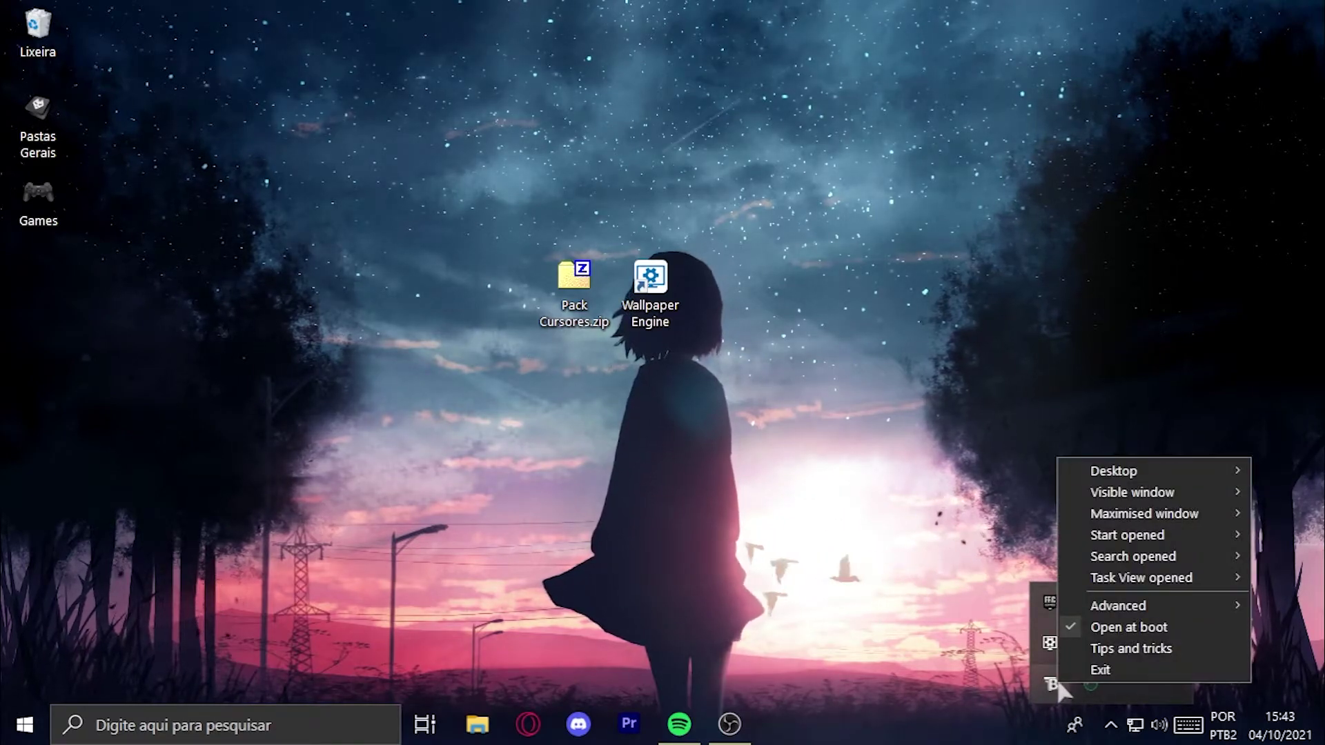
{"action": "mouse_move", "coordinate": [1135, 602]}
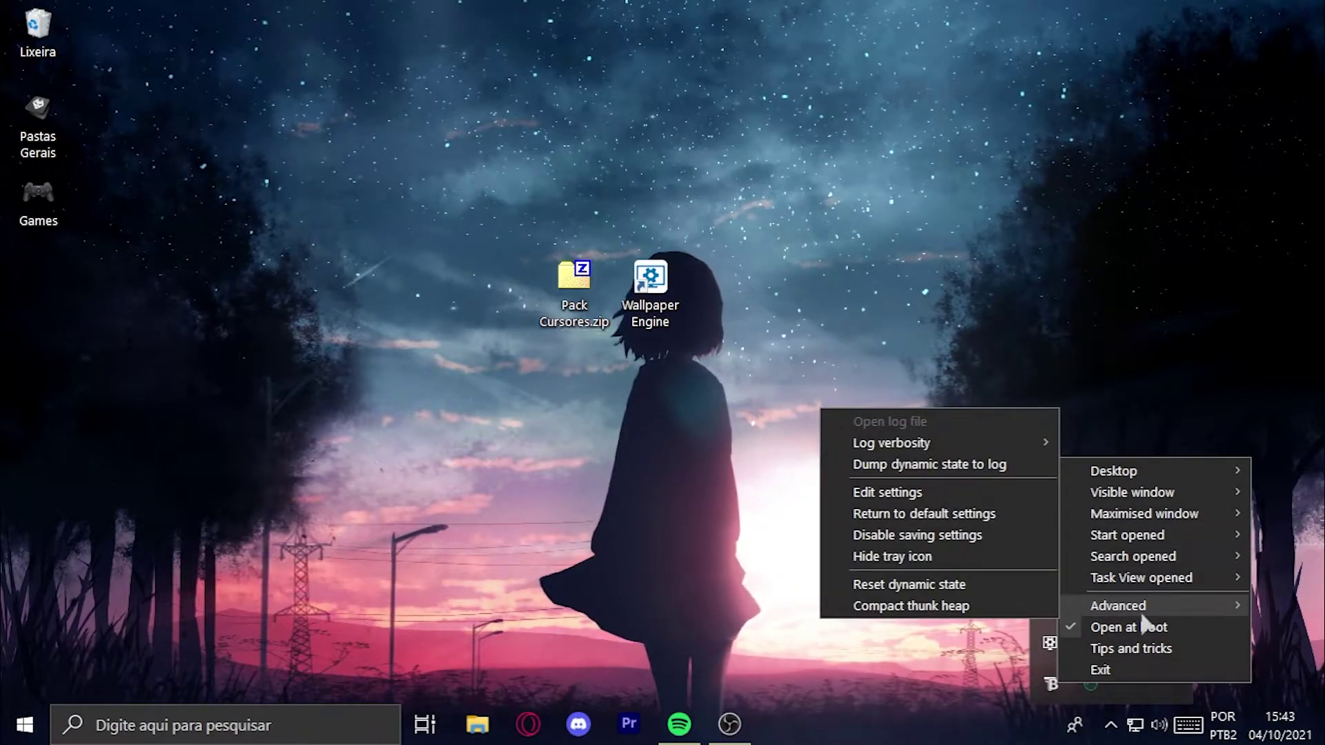
{"action": "mouse_move", "coordinate": [1158, 576]}
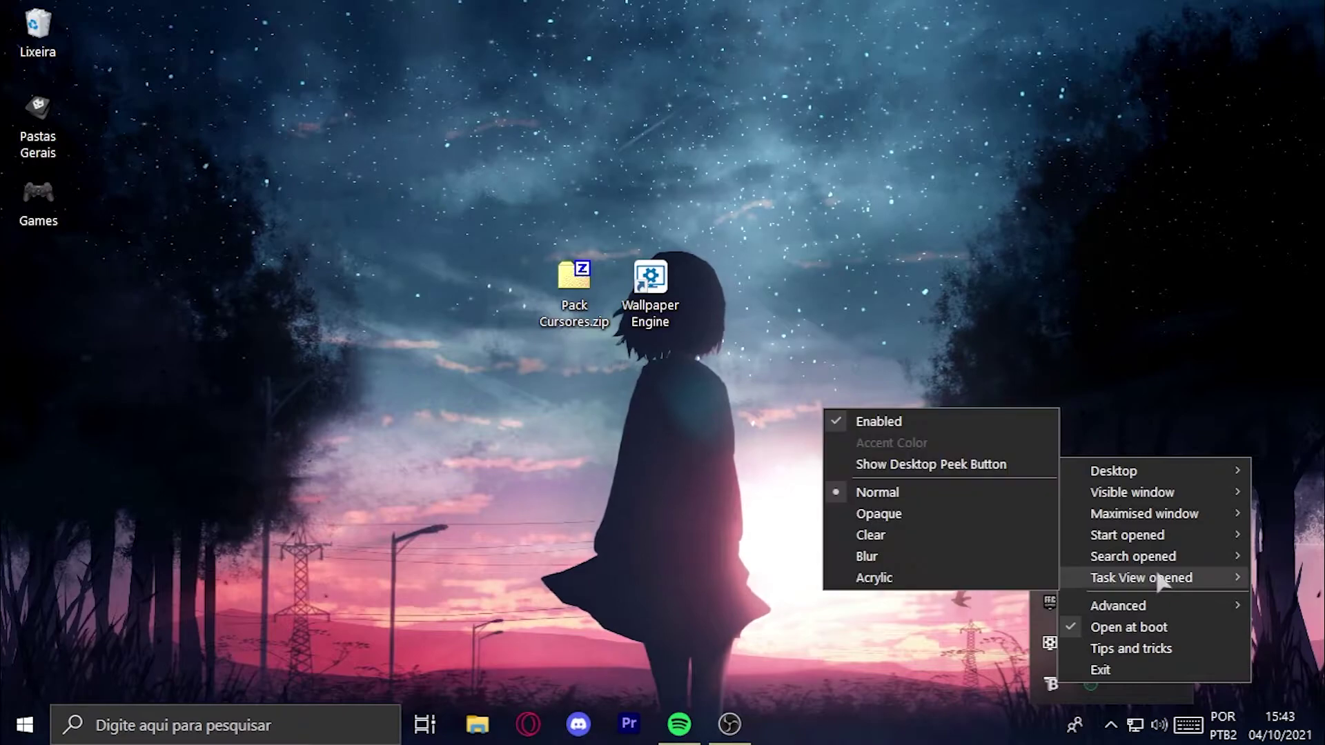
{"action": "mouse_move", "coordinate": [1113, 492]}
{"action": "mouse_move", "coordinate": [1145, 472]}
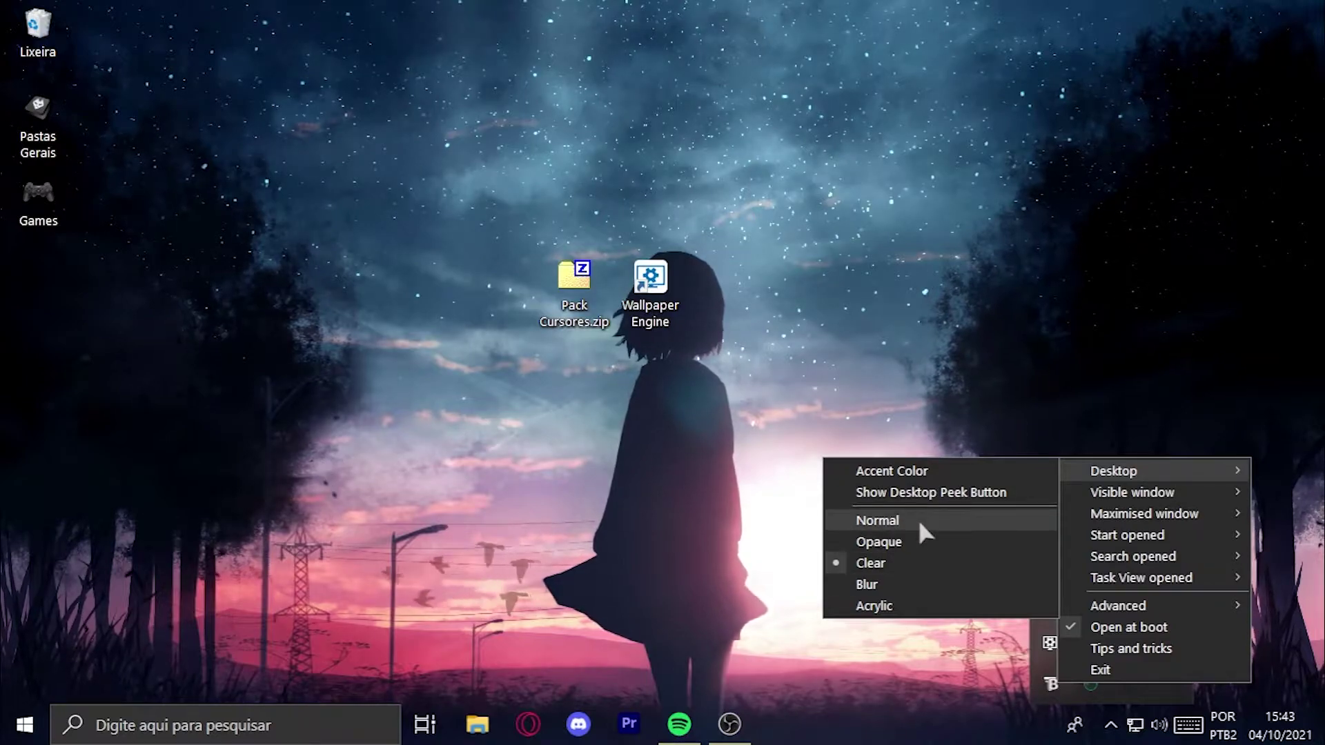
{"action": "left_click", "coordinate": [911, 540]}
- Set TranslucentTB's taskbar effect for the Desktop state to Normal
{"action": "left_click", "coordinate": [1110, 723]}
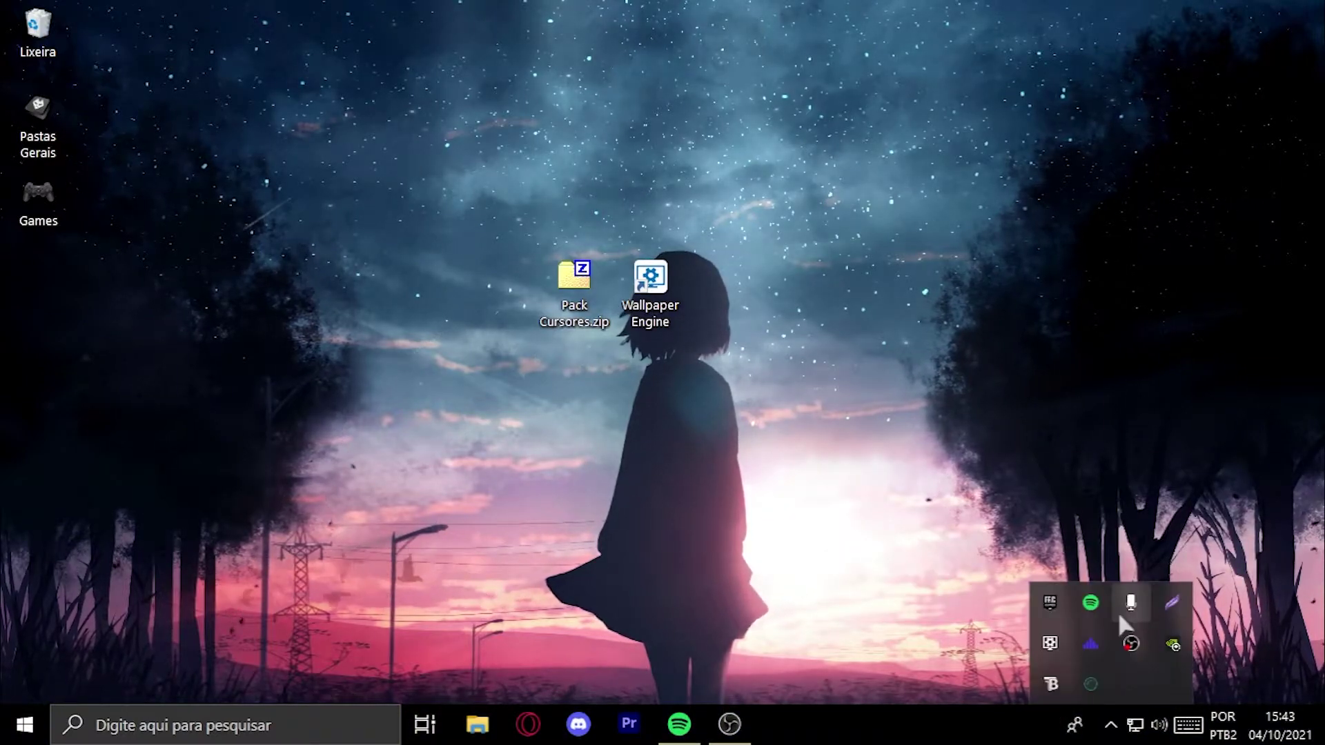
{"action": "right_click", "coordinate": [1075, 656]}
{"action": "mouse_move", "coordinate": [1094, 464]}
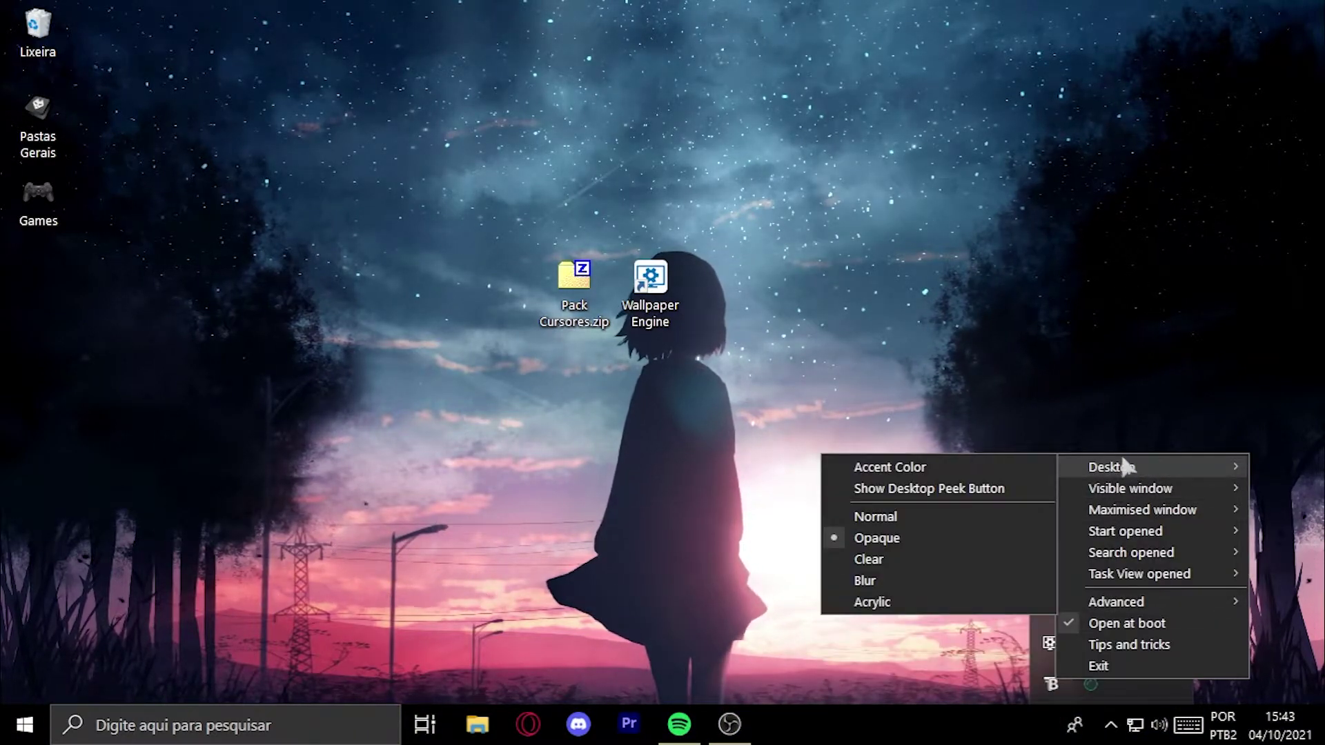
{"action": "left_click", "coordinate": [932, 514]}
- Try the Acrylic taskbar effect for the Desktop state in TranslucentTB
{"action": "left_click", "coordinate": [1110, 723]}
{"action": "right_click", "coordinate": [1075, 656]}
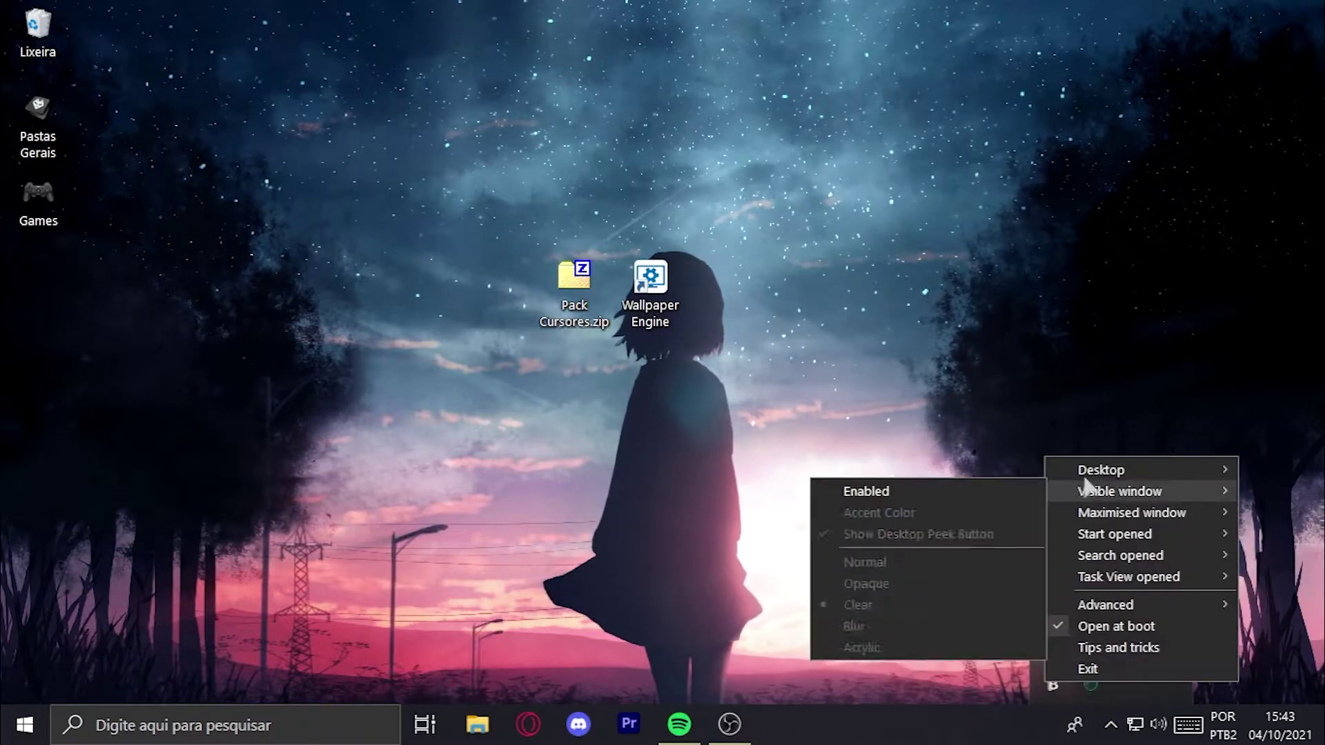
{"action": "mouse_move", "coordinate": [1101, 470]}
{"action": "left_click", "coordinate": [909, 605]}
- Set TranslucentTB's taskbar effect for the Desktop state to Clear
{"action": "left_click", "coordinate": [1110, 723]}
{"action": "right_click", "coordinate": [1053, 643]}
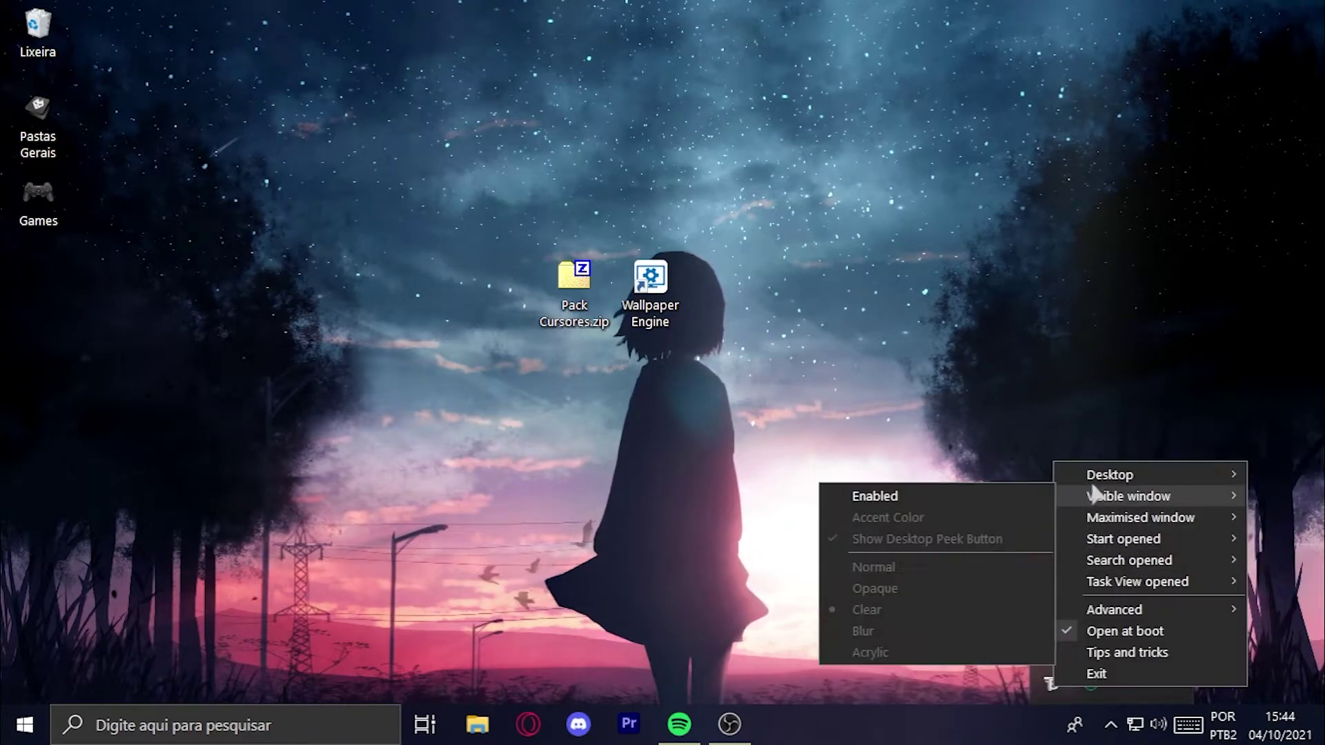
{"action": "mouse_move", "coordinate": [1104, 474]}
{"action": "left_click", "coordinate": [922, 567]}
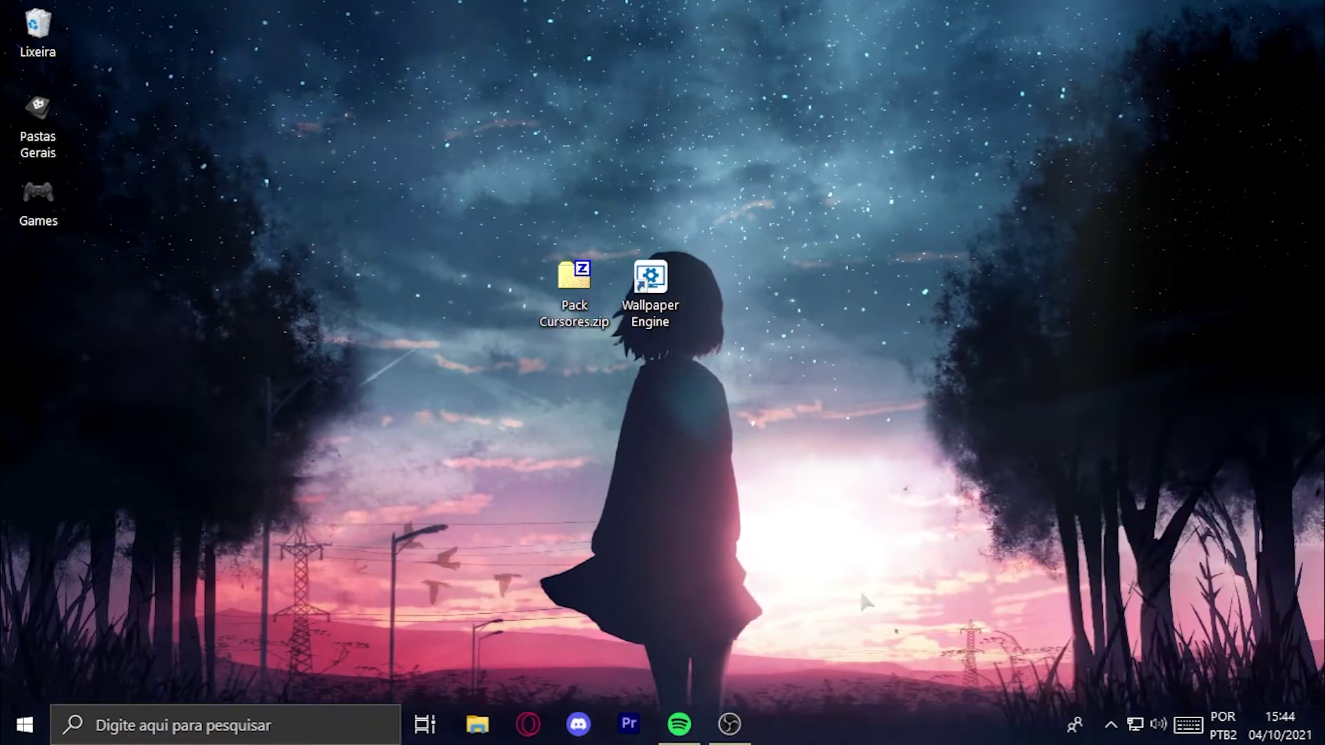
{"action": "left_click_drag", "start_coordinate": [749, 615], "coordinate": [724, 553]}
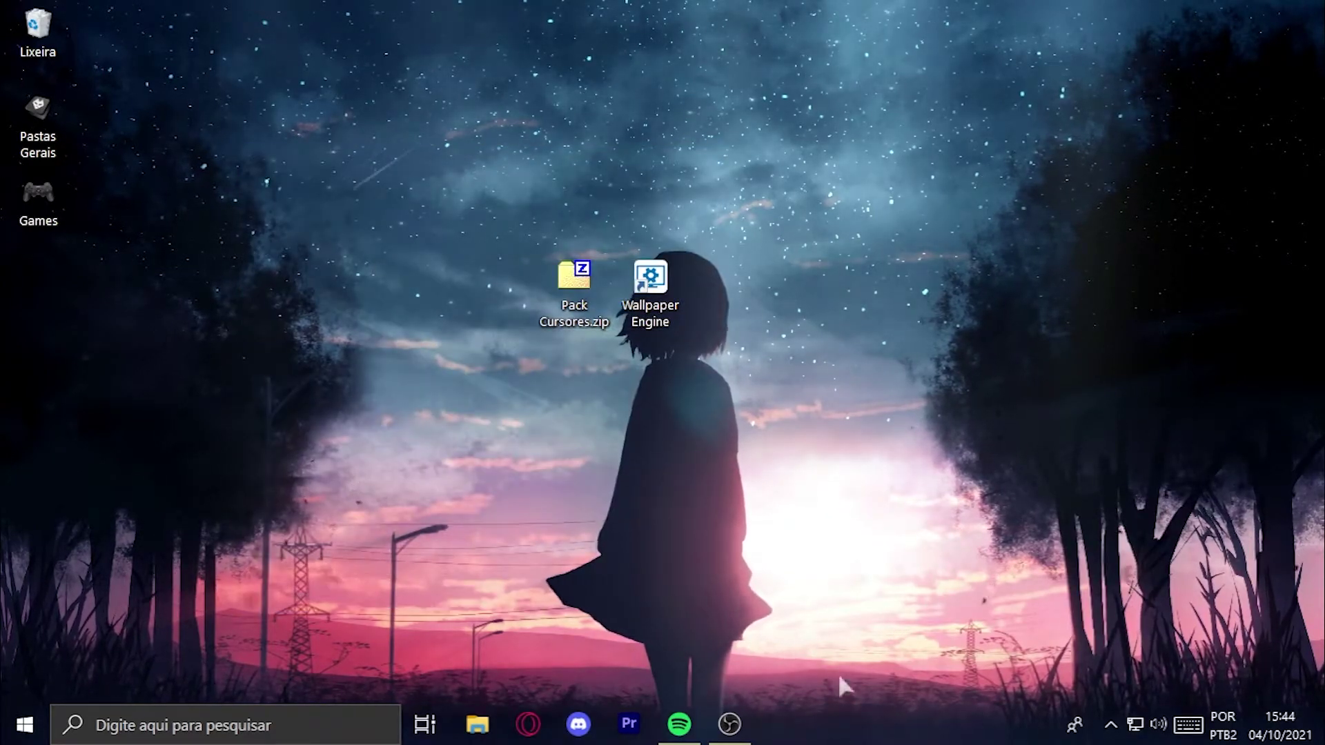
- Toggle TranslucentTB's Open at boot option
{"action": "left_click", "coordinate": [1111, 725]}
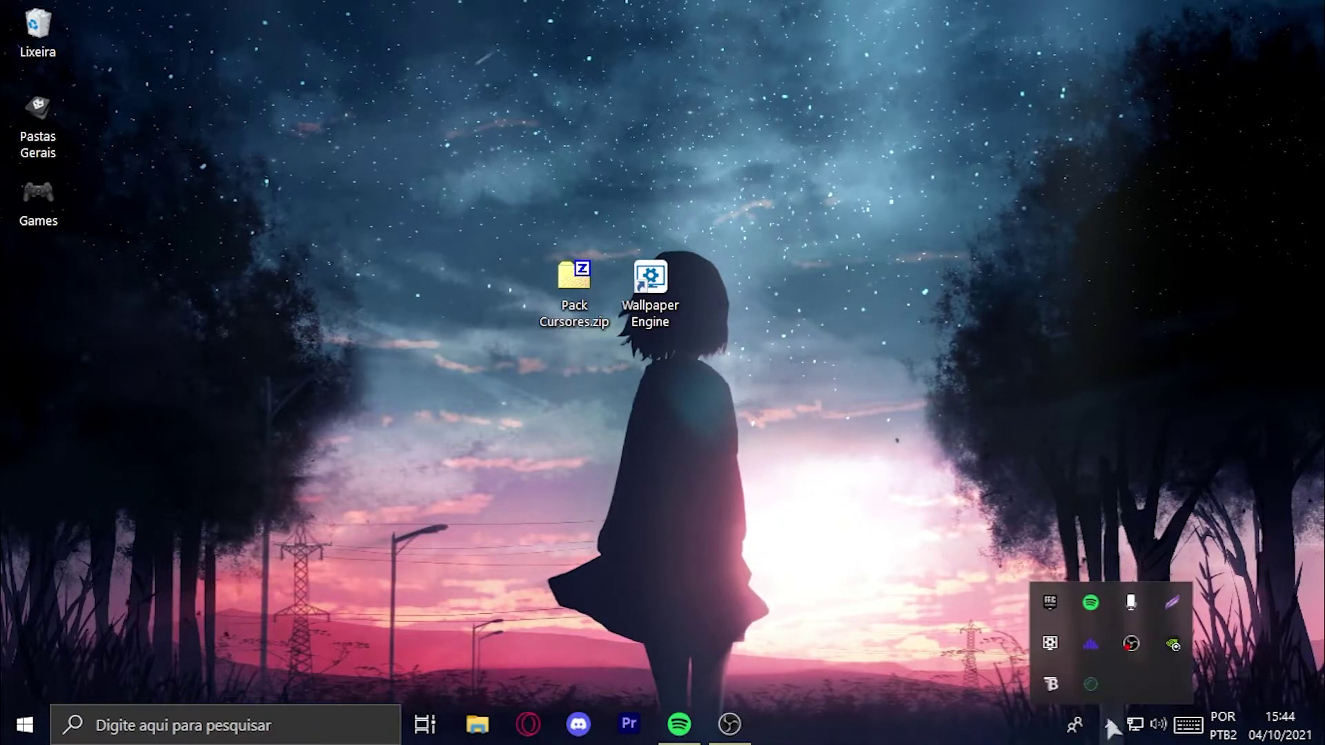
{"action": "right_click", "coordinate": [1053, 686]}
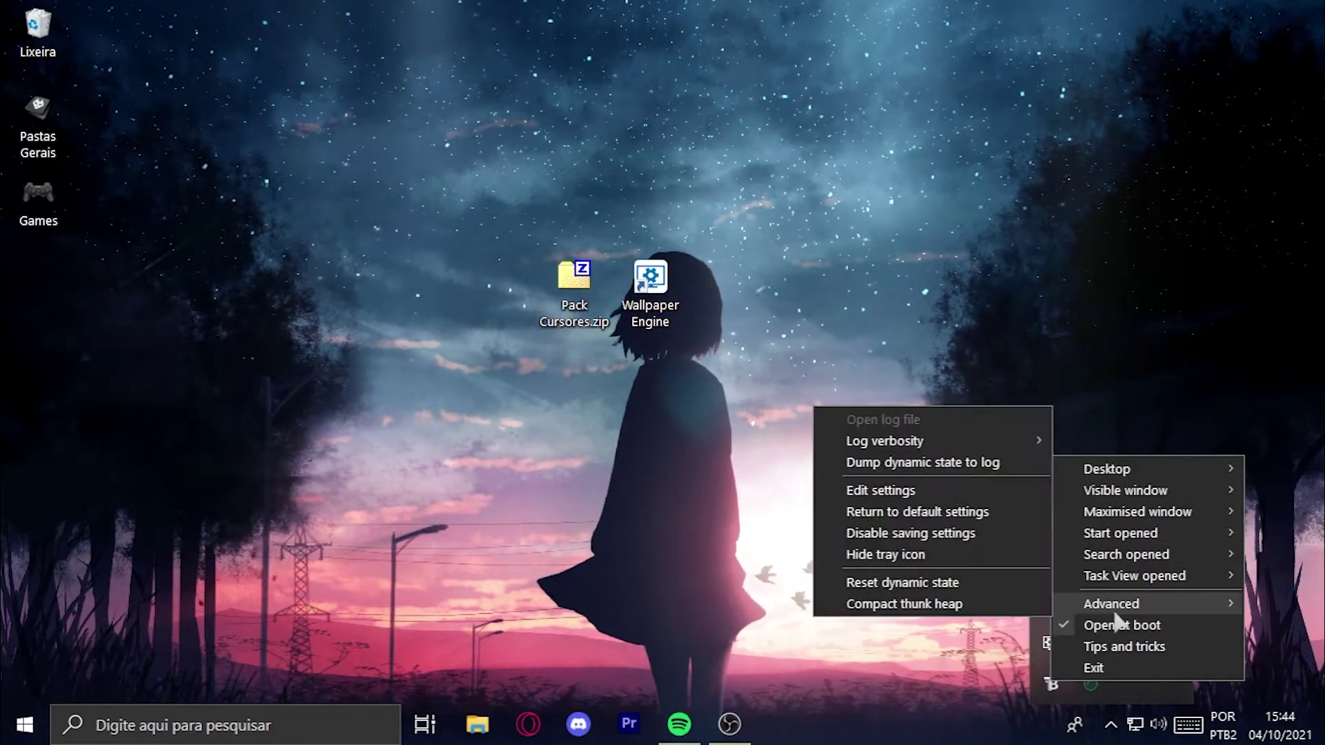
{"action": "left_click", "coordinate": [1115, 621]}
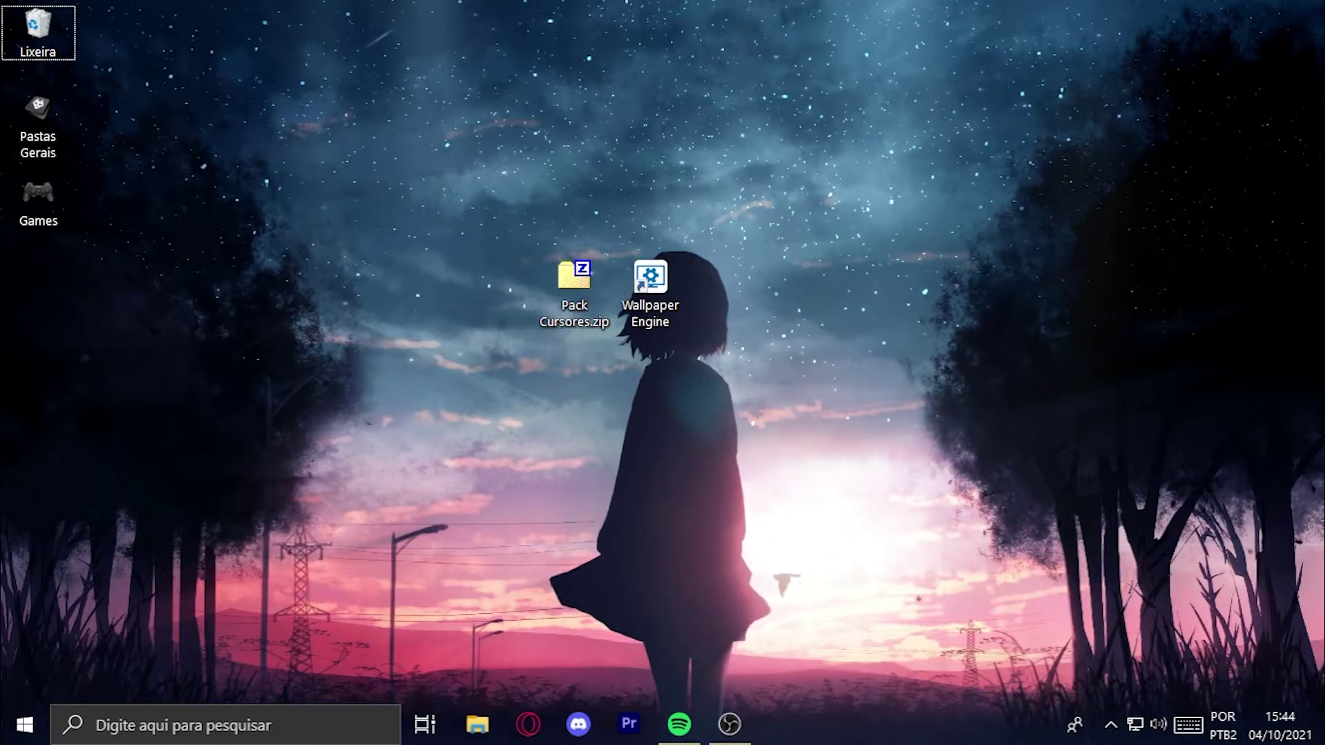
- Move the Wallpaper Engine shortcut aside and extract Pack Cursores.zip into a "Pack Cursores" folder with 7-Zip
{"action": "mouse_move", "coordinate": [574, 289]}
{"action": "left_mouse_down"}
{"action": "mouse_move", "coordinate": [460, 368]}
{"action": "mouse_move", "coordinate": [499, 389]}
{"action": "mouse_move", "coordinate": [263, 309]}
{"action": "mouse_move", "coordinate": [573, 298]}
{"action": "left_mouse_up"}
{"action": "left_click_drag", "start_coordinate": [650, 290], "coordinate": [880, 293]}
{"action": "left_click_drag", "start_coordinate": [580, 290], "coordinate": [645, 290]}
{"action": "right_click", "coordinate": [654, 290]}
{"action": "mouse_move", "coordinate": [880, 243]}
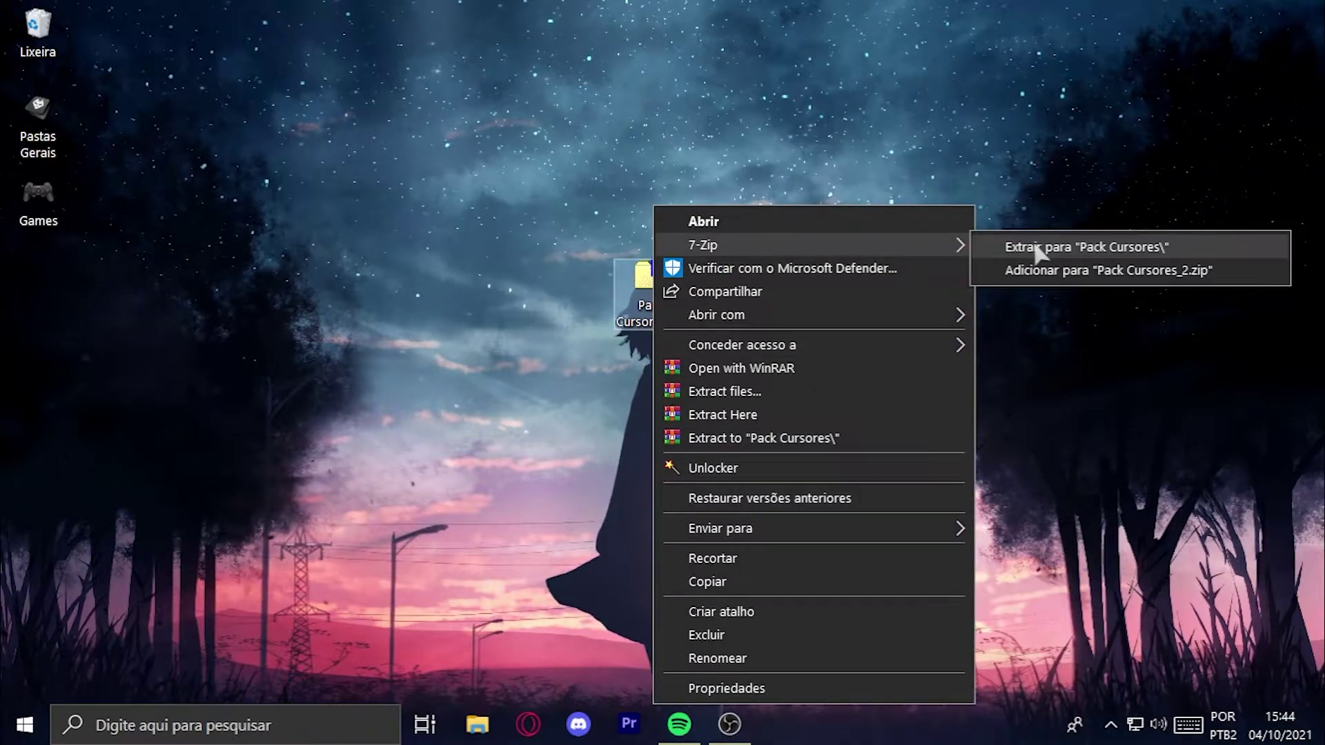
{"action": "left_click", "coordinate": [993, 247]}
- Place the extracted Pack Cursores folder next to its archive in the middle of the desktop and open it
{"action": "left_click_drag", "start_coordinate": [38, 304], "coordinate": [804, 317]}
{"action": "left_click_drag", "start_coordinate": [617, 293], "coordinate": [574, 304]}
{"action": "left_click_drag", "start_coordinate": [804, 293], "coordinate": [634, 304]}
{"action": "double_click", "coordinate": [641, 300]}
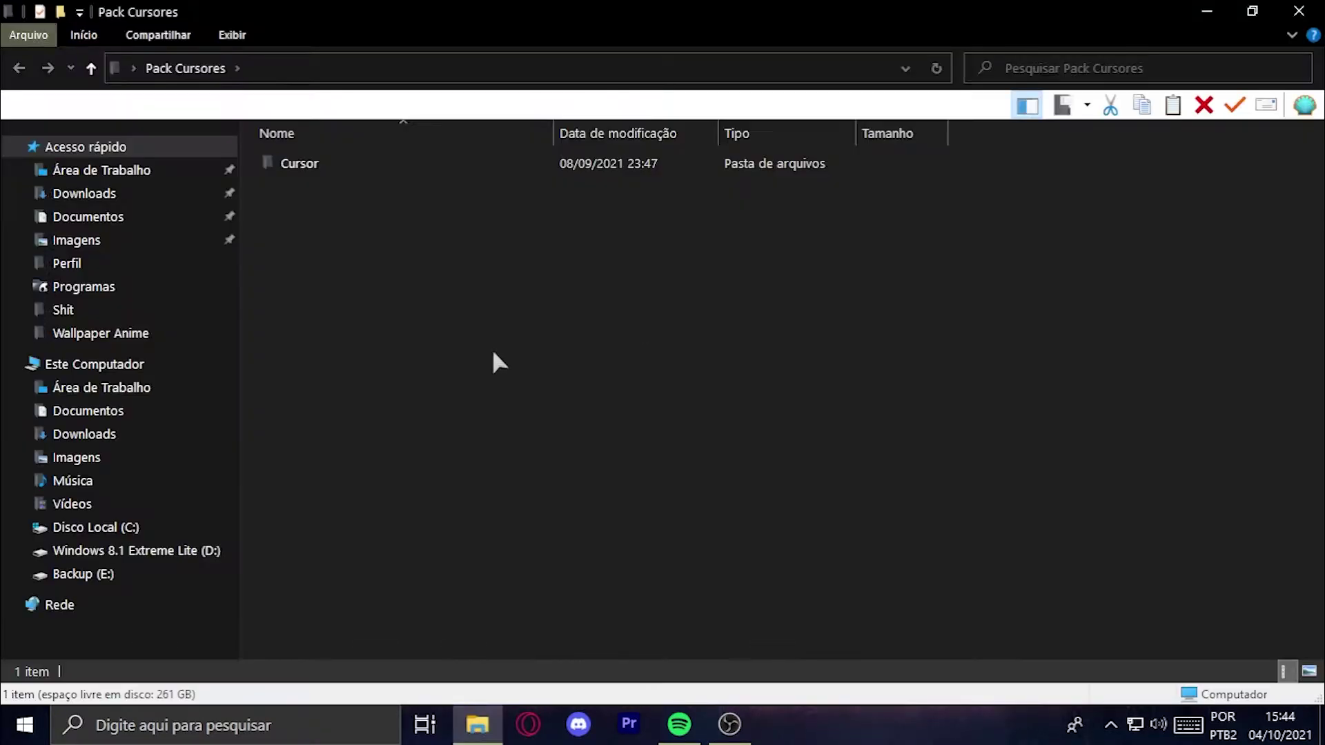
- Examine the cursor files of the aeras_red set inside the Cursor folder and return to the list of sets
{"action": "double_click", "coordinate": [359, 162]}
{"action": "double_click", "coordinate": [353, 170]}
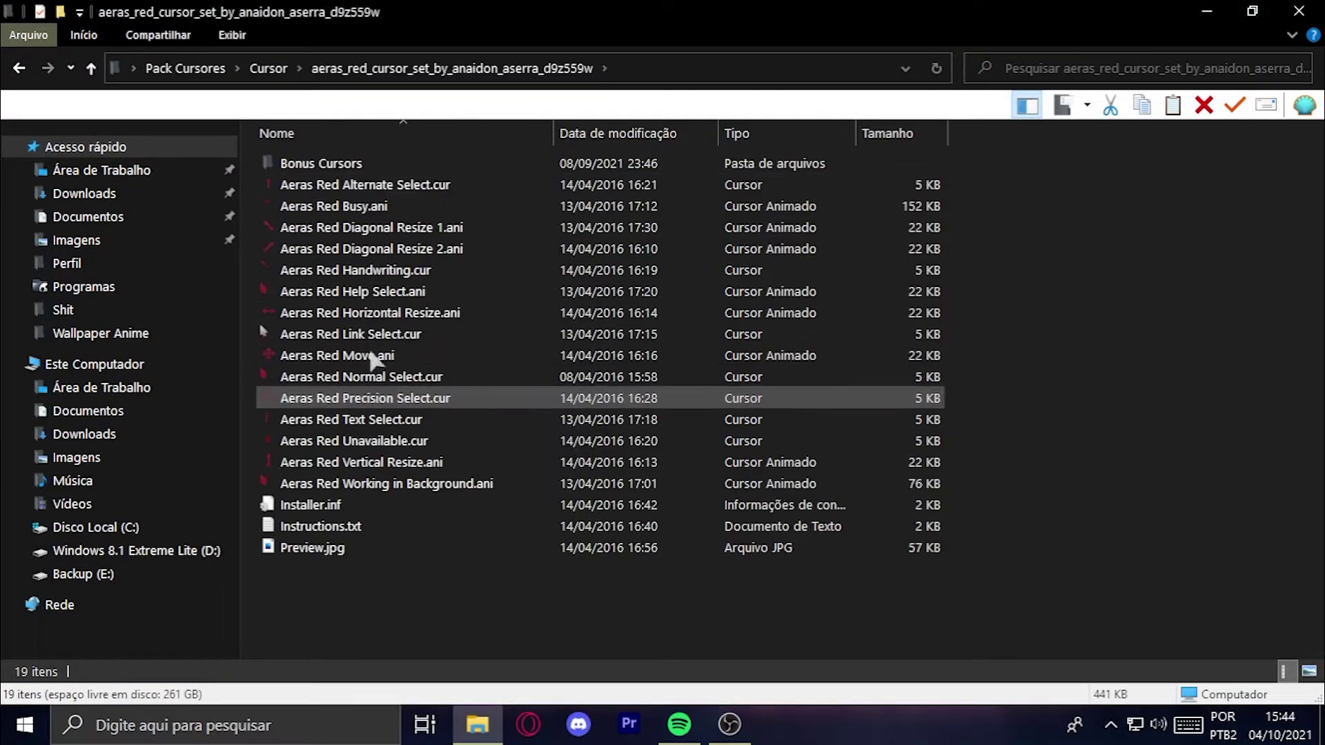
{"action": "left_click_drag", "start_coordinate": [665, 606], "coordinate": [424, 174]}
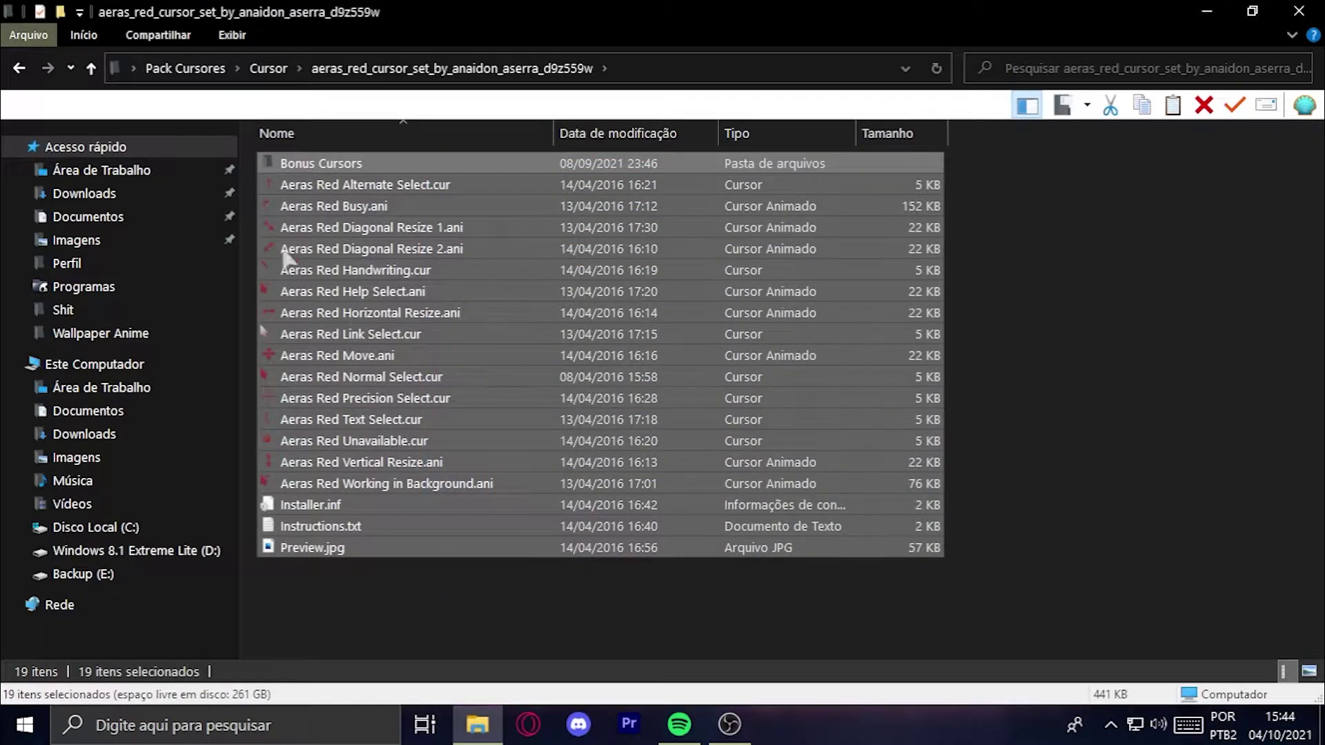
{"action": "left_click", "coordinate": [1026, 343]}
{"action": "left_click", "coordinate": [316, 187]}
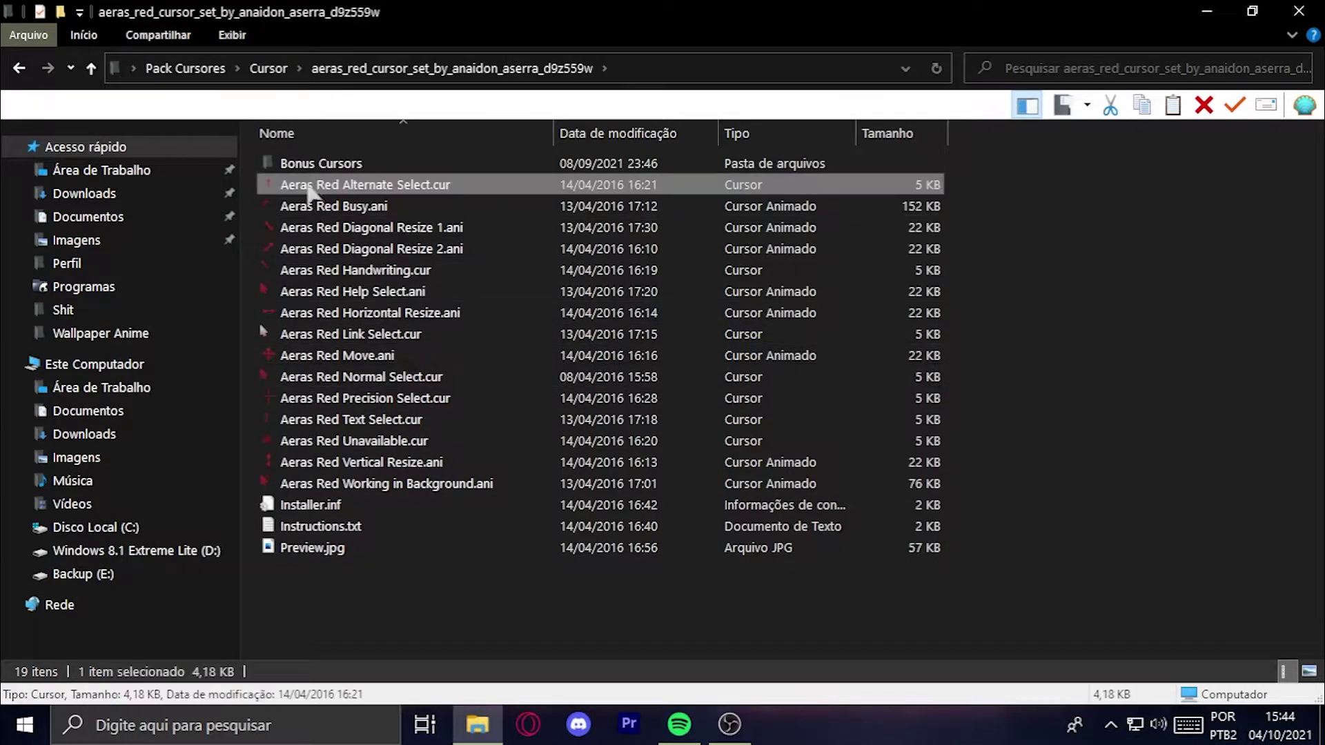
{"action": "left_click", "coordinate": [19, 69]}
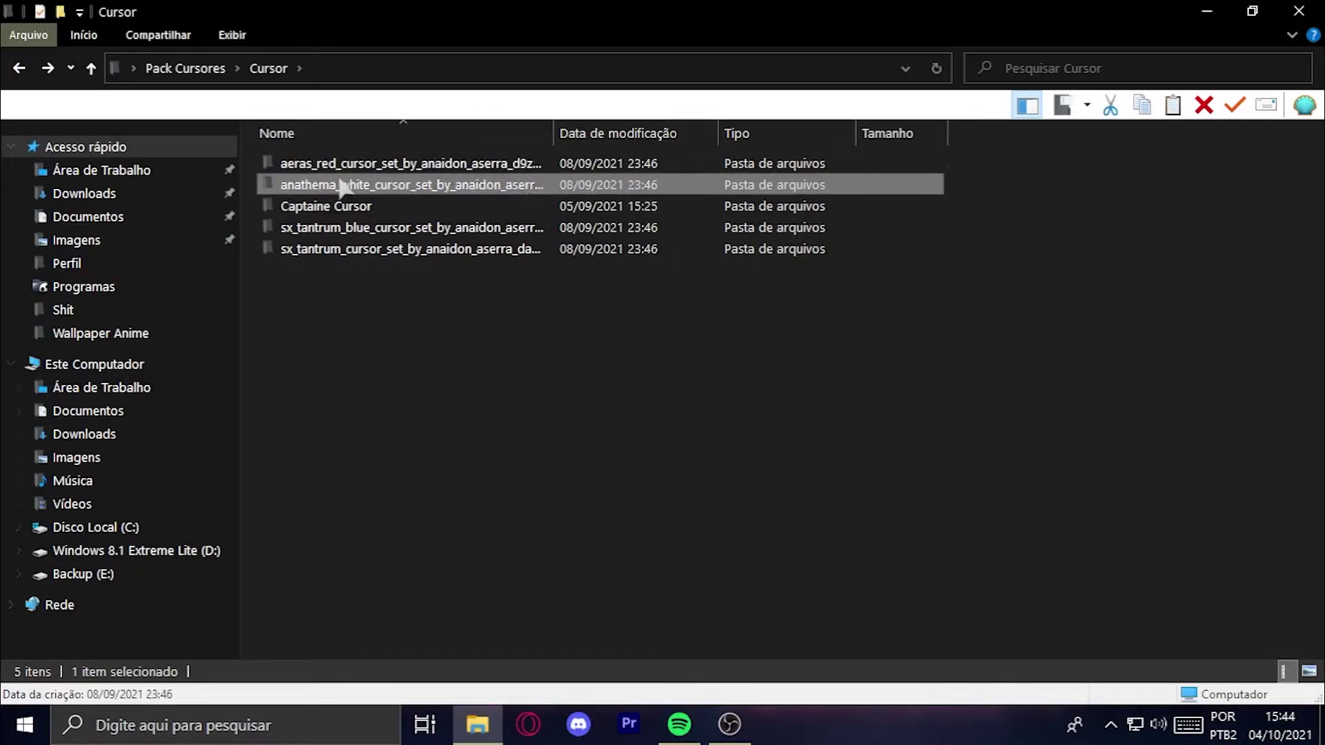
- Look inside the anathema_white cursor set folder and return to the Cursor folder
{"action": "double_click", "coordinate": [343, 183]}
{"action": "left_click", "coordinate": [19, 69]}
{"action": "left_click", "coordinate": [325, 163]}
{"action": "left_click", "coordinate": [336, 261]}
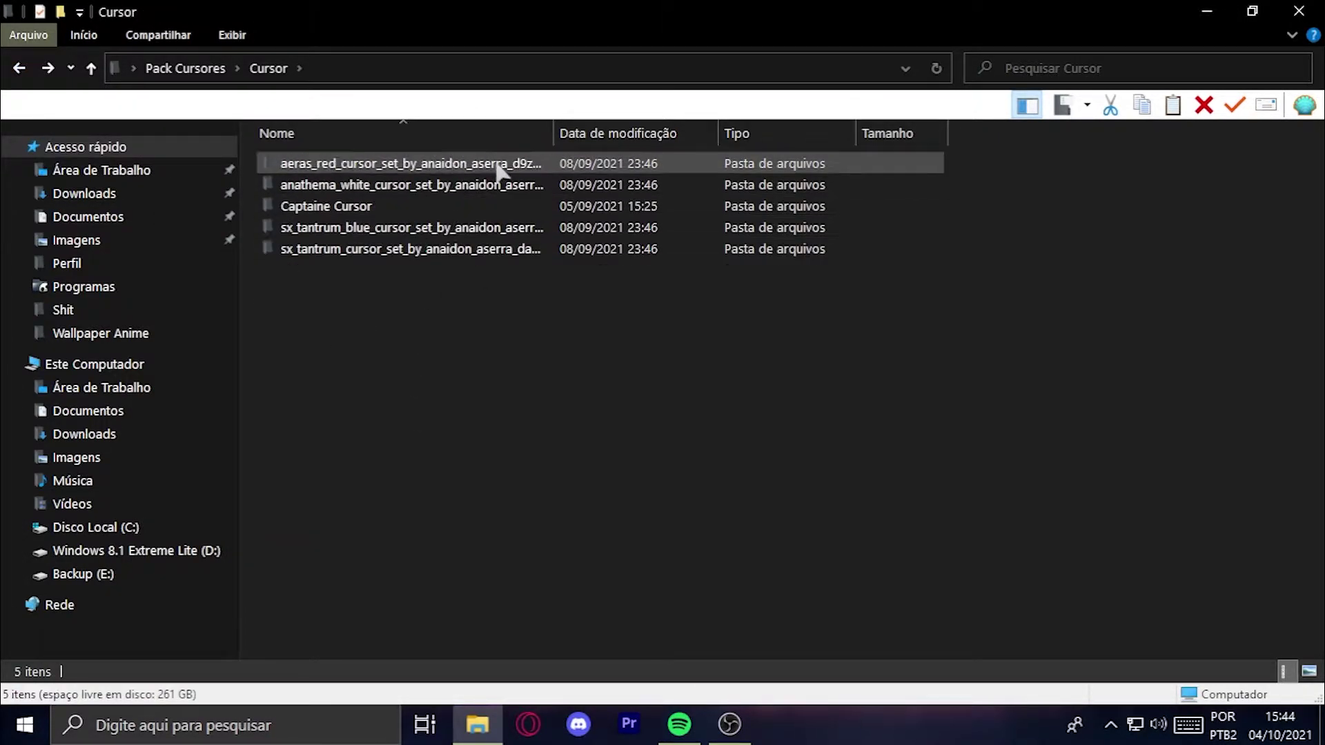
- Install the Aeras Red cursor scheme from Installer.inf in the aeras_red cursor set folder
{"action": "double_click", "coordinate": [459, 163]}
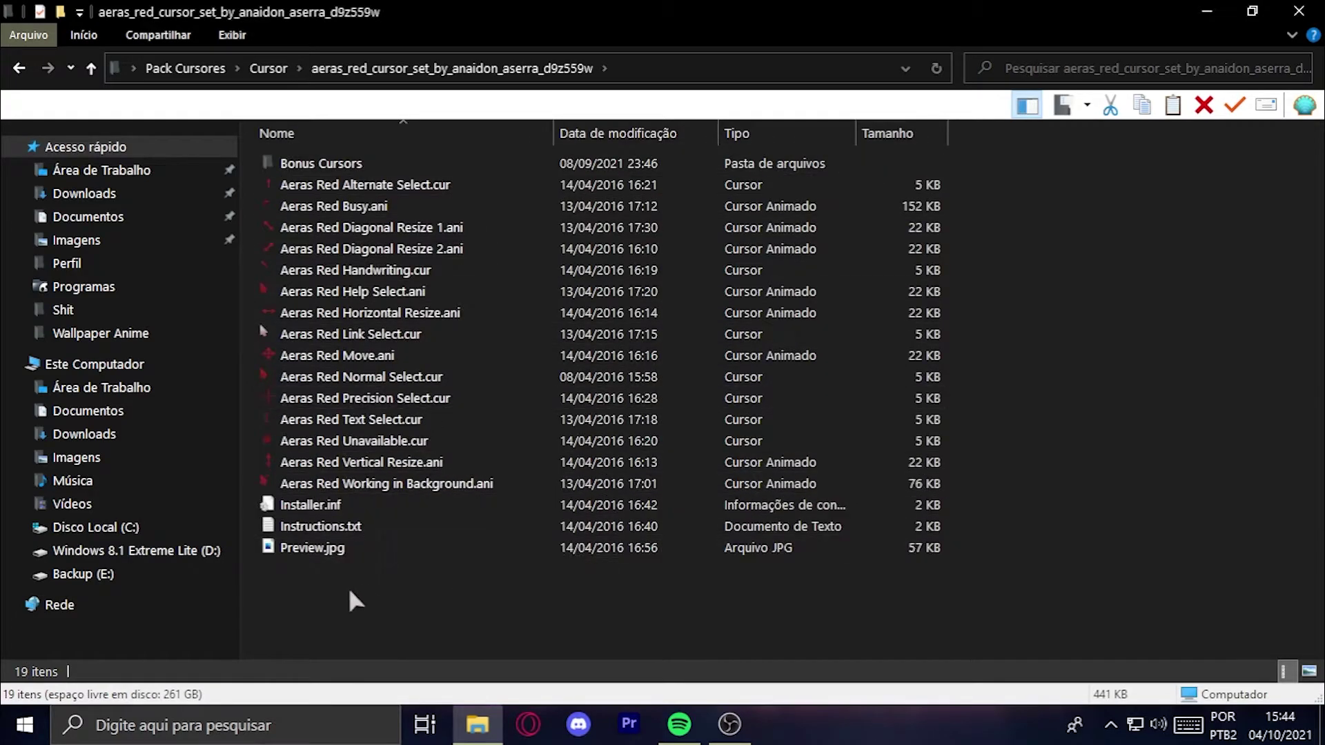
{"action": "left_click", "coordinate": [331, 510]}
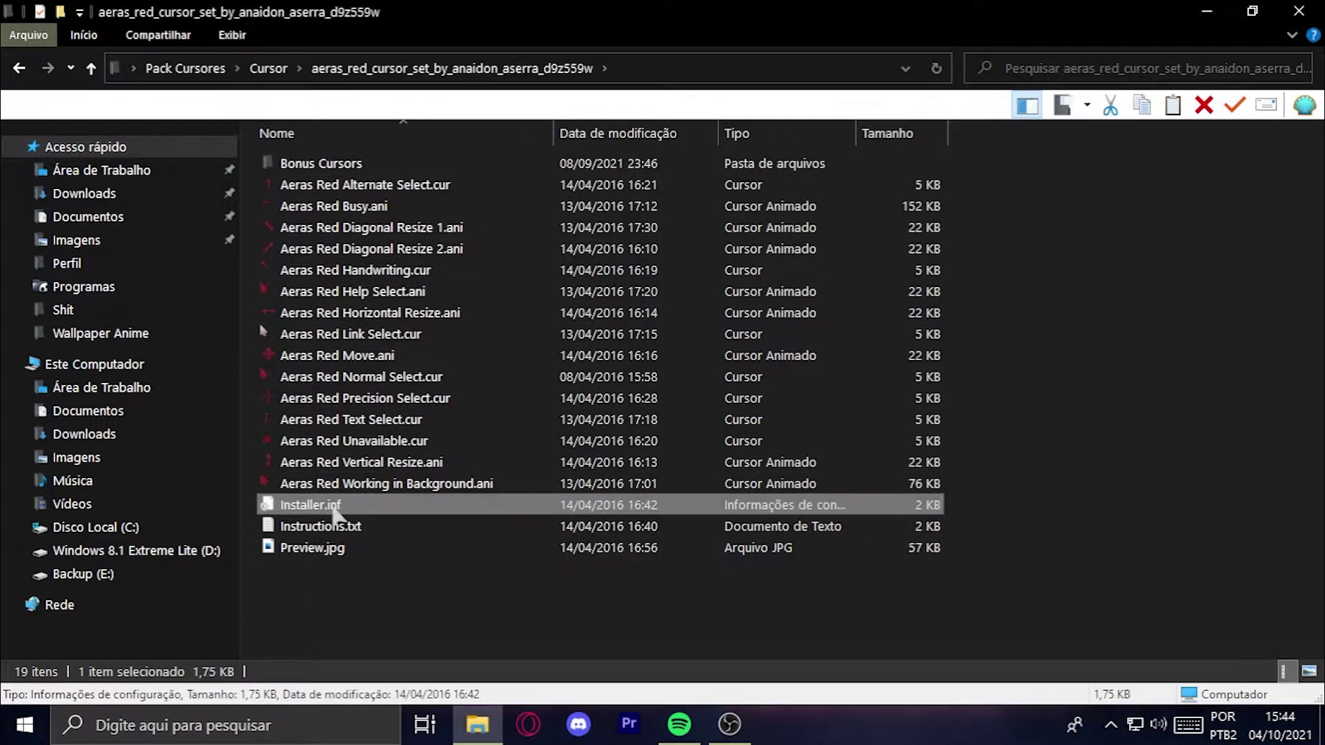
{"action": "right_click", "coordinate": [333, 509]}
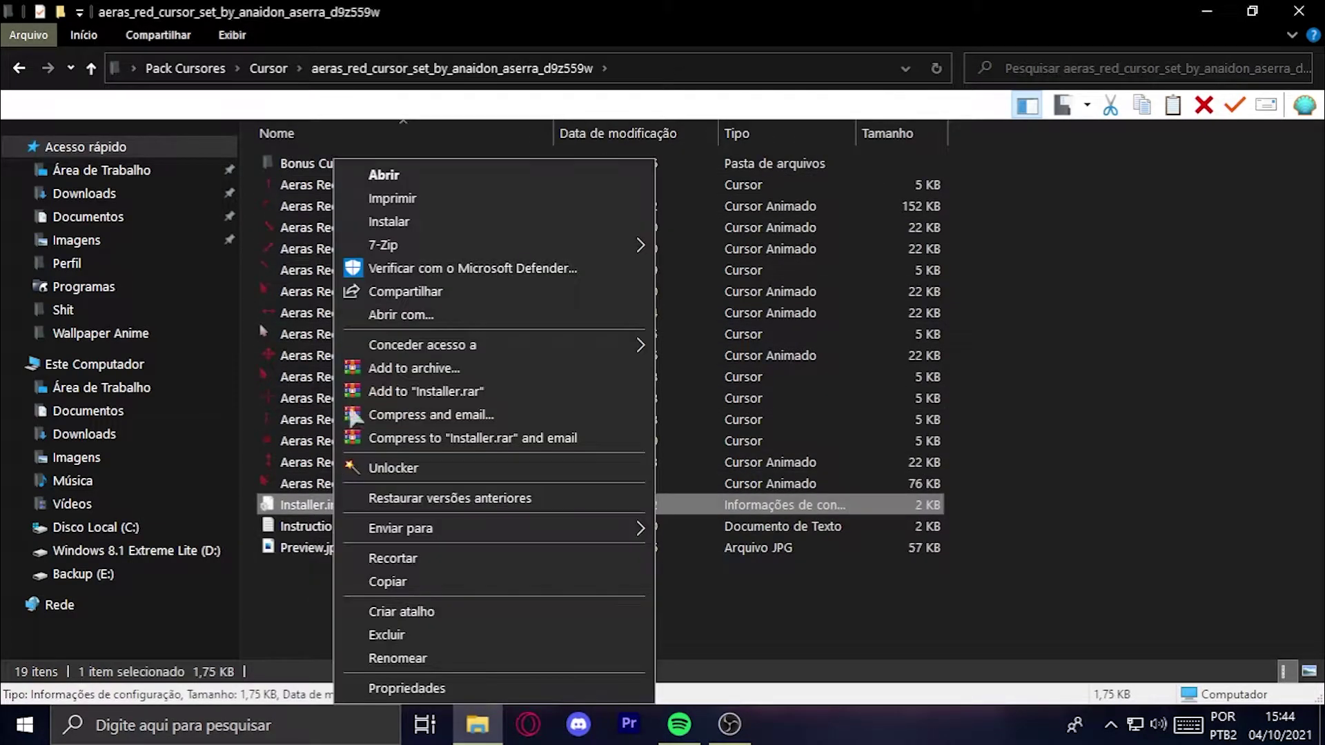
{"action": "left_click", "coordinate": [420, 223]}
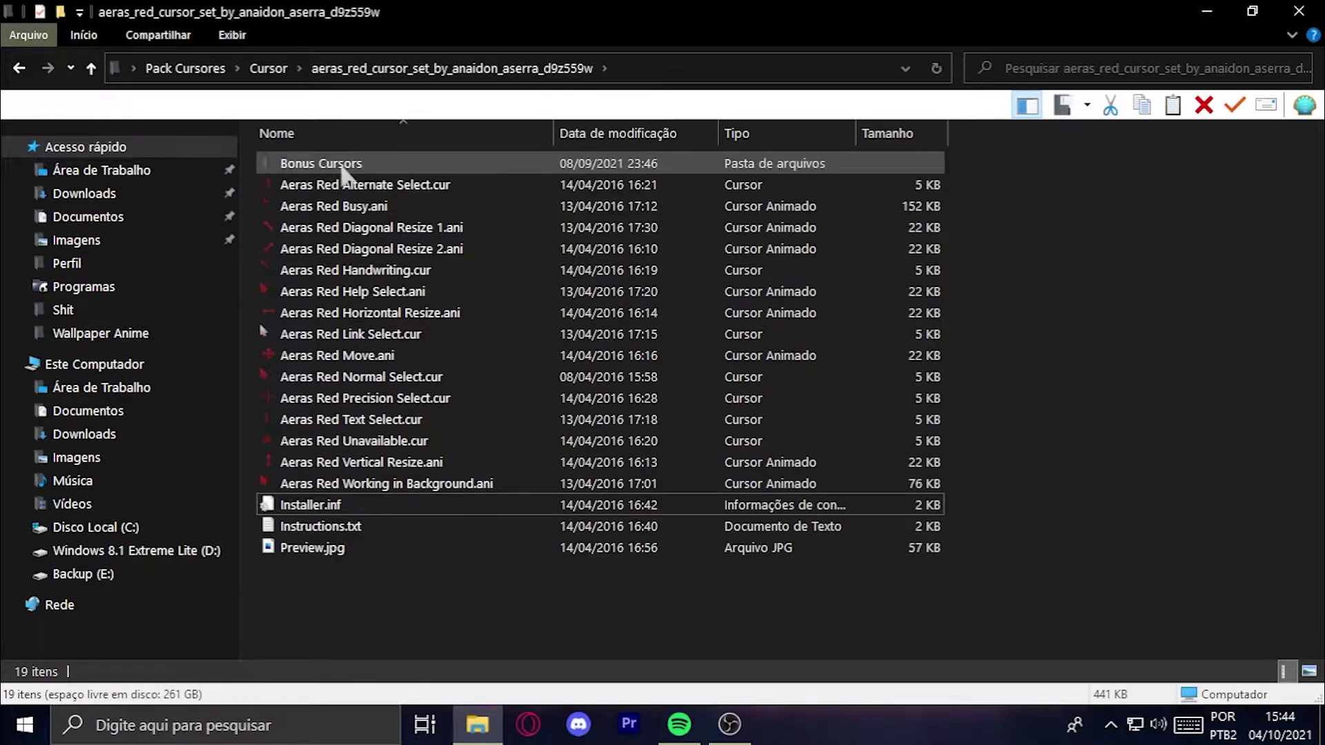
- Examine the files in the Bonus Cursors folder of the aeras_red set and return to the Cursor folder
{"action": "double_click", "coordinate": [314, 171]}
{"action": "left_click_drag", "start_coordinate": [447, 421], "coordinate": [345, 157]}
{"action": "left_click", "coordinate": [450, 359]}
{"action": "key", "text": "ctrl+a"}
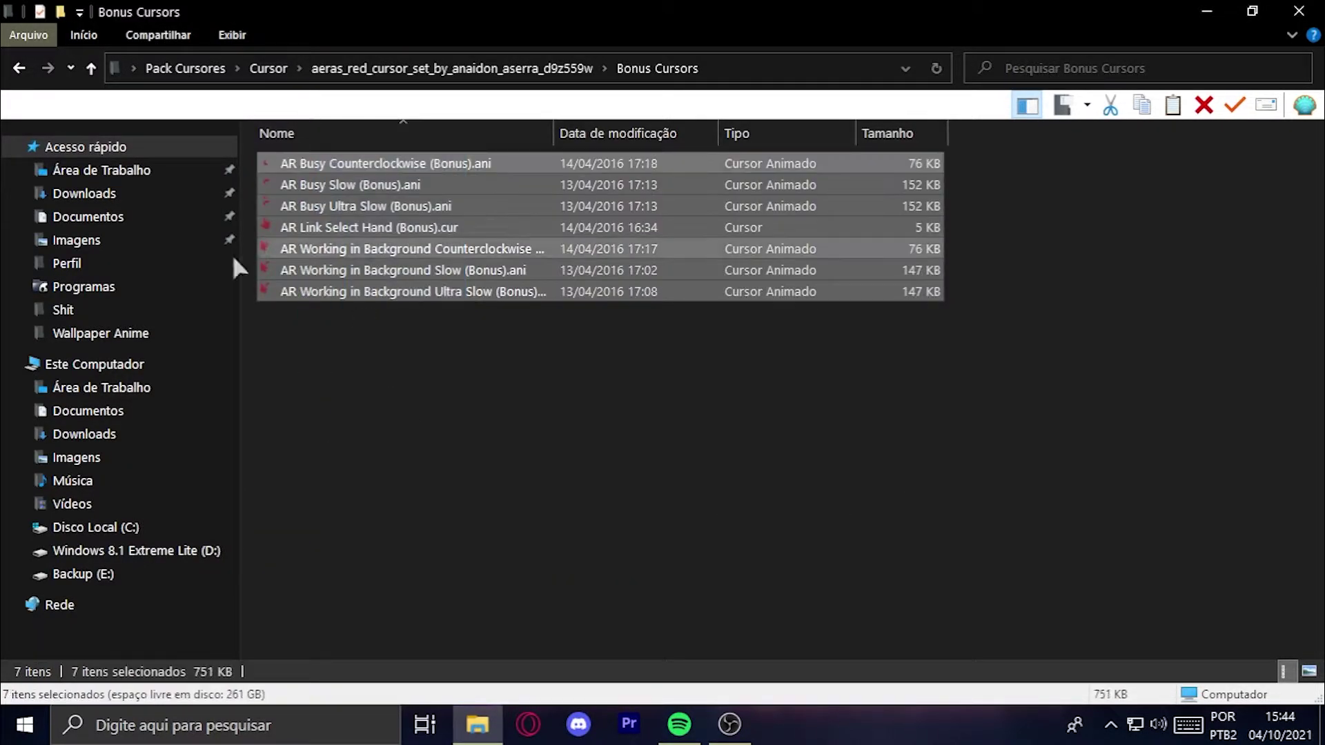
{"action": "left_click", "coordinate": [35, 79]}
{"action": "left_click", "coordinate": [34, 79]}
- Search the system for "cursores" and open the setting for changing the mouse pointer's appearance
{"action": "left_click", "coordinate": [25, 724]}
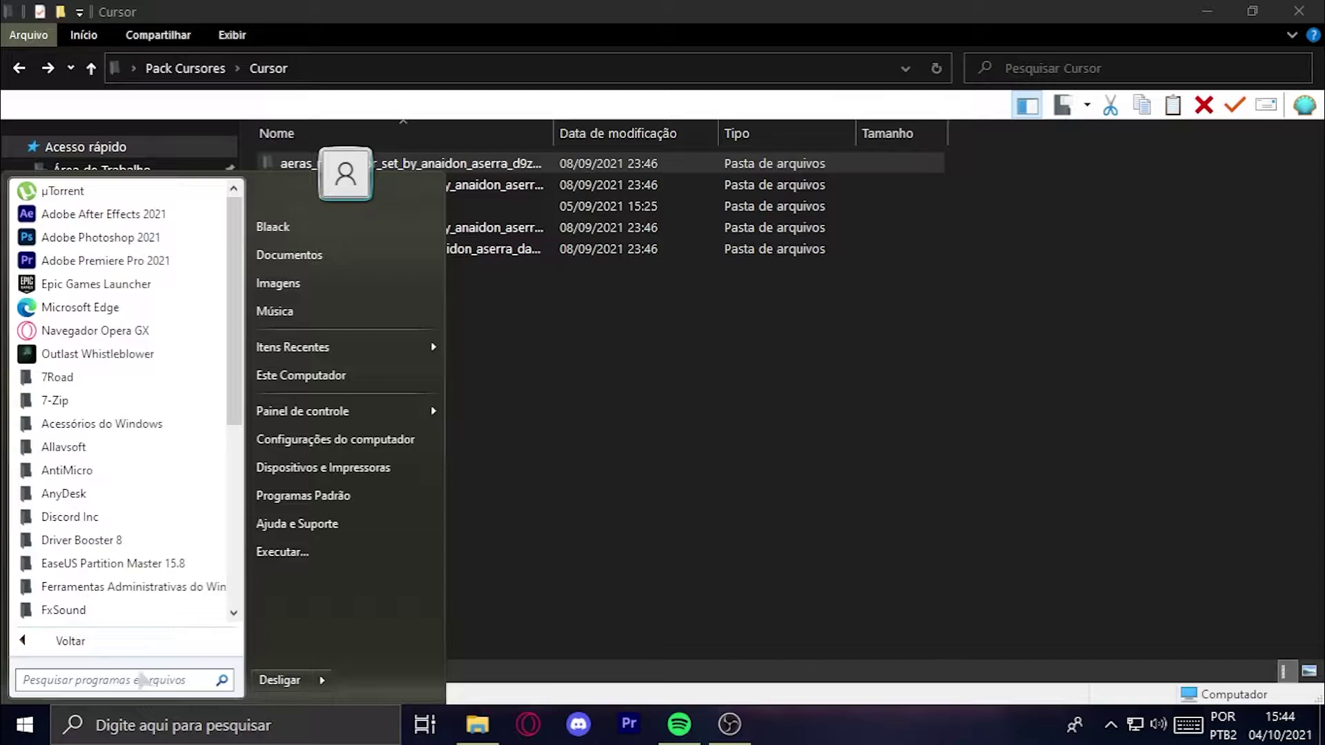
{"action": "type", "text": "cursores"}
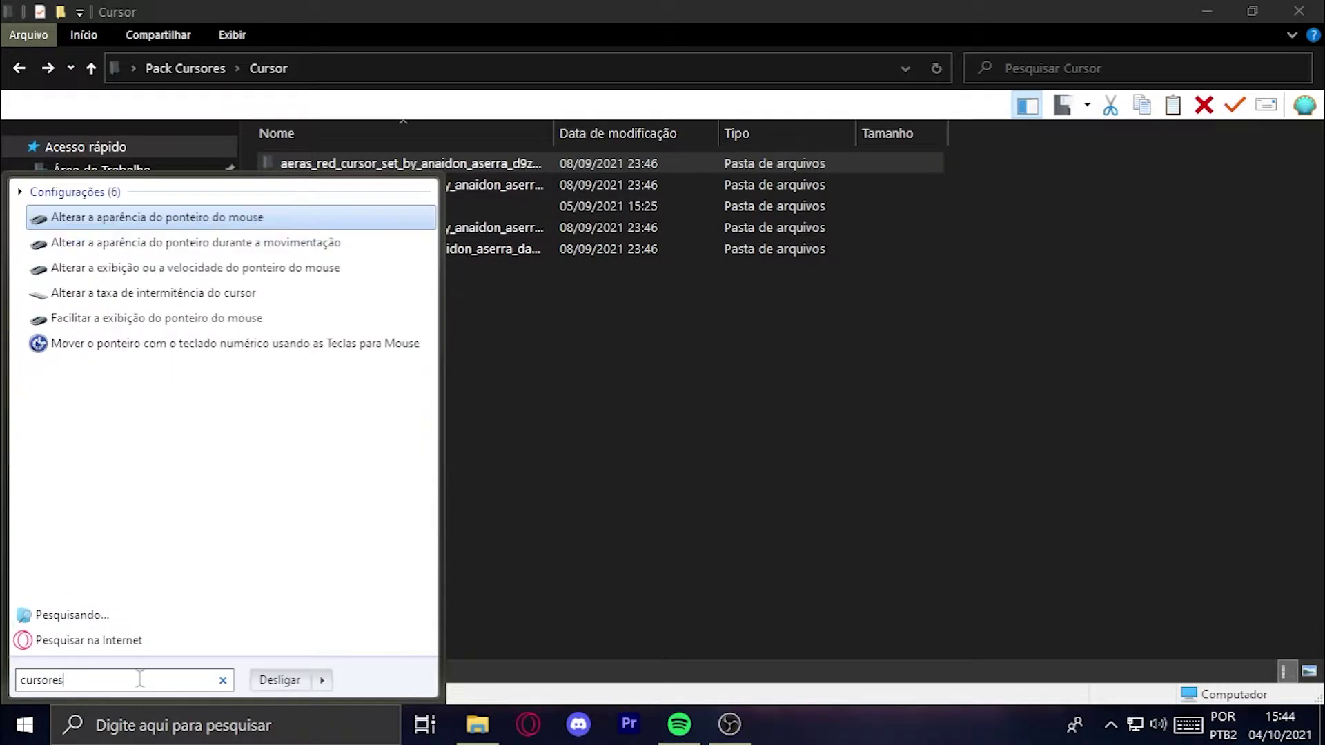
{"action": "key", "text": "Return"}
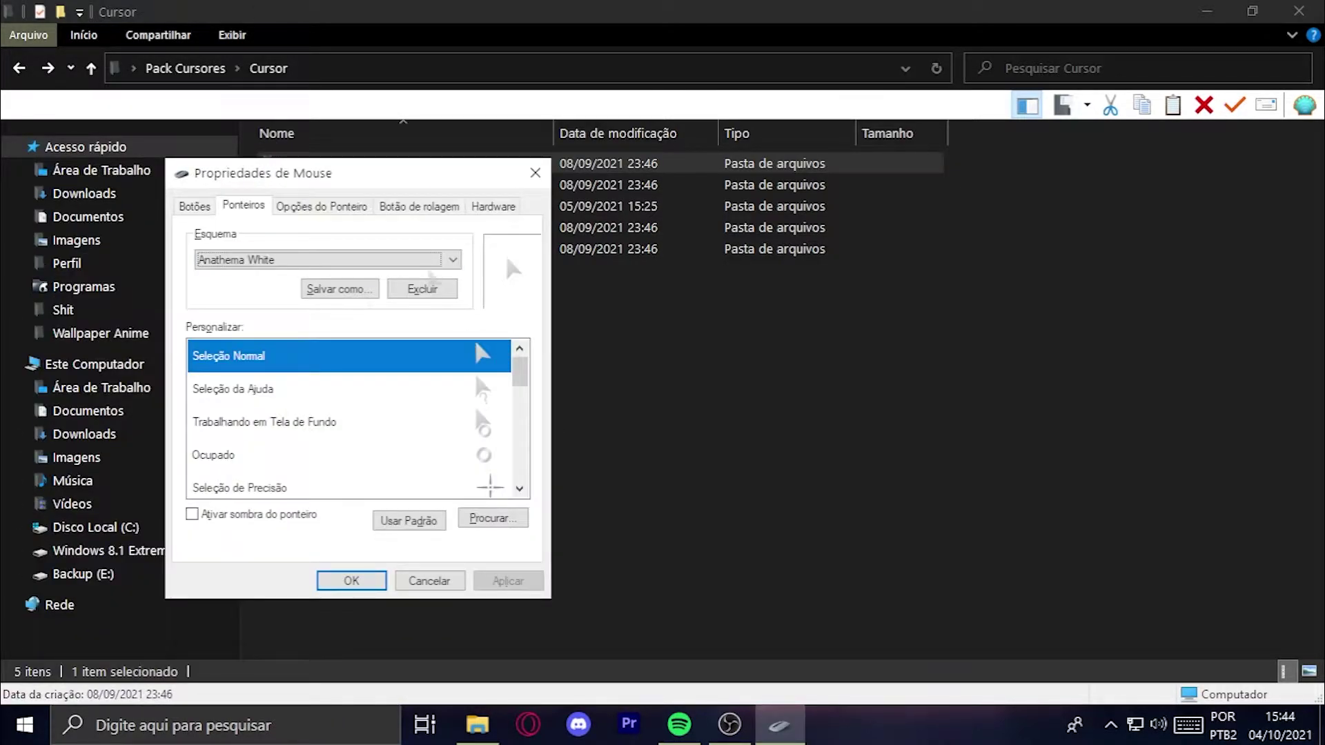
- Preview the Capitaine Cursors, Anathema White, SX-Tantrum, SX-Tantrum Blue and Aeras Red pointer schemes, leaving the mouse properties without applying any
{"action": "left_click", "coordinate": [399, 261]}
{"action": "left_click", "coordinate": [282, 304]}
{"action": "left_click", "coordinate": [342, 266]}
{"action": "left_click", "coordinate": [283, 327]}
{"action": "left_click", "coordinate": [297, 260]}
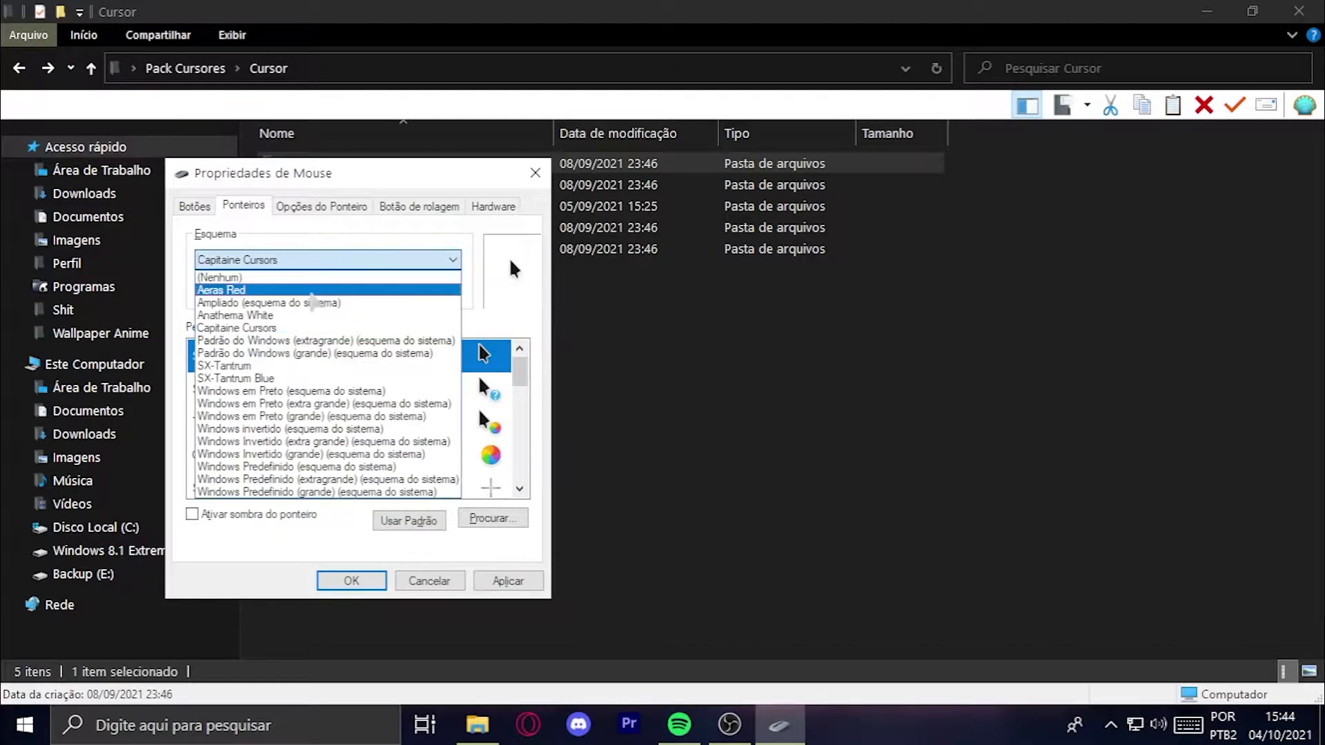
{"action": "left_click", "coordinate": [286, 315]}
{"action": "left_click", "coordinate": [283, 261]}
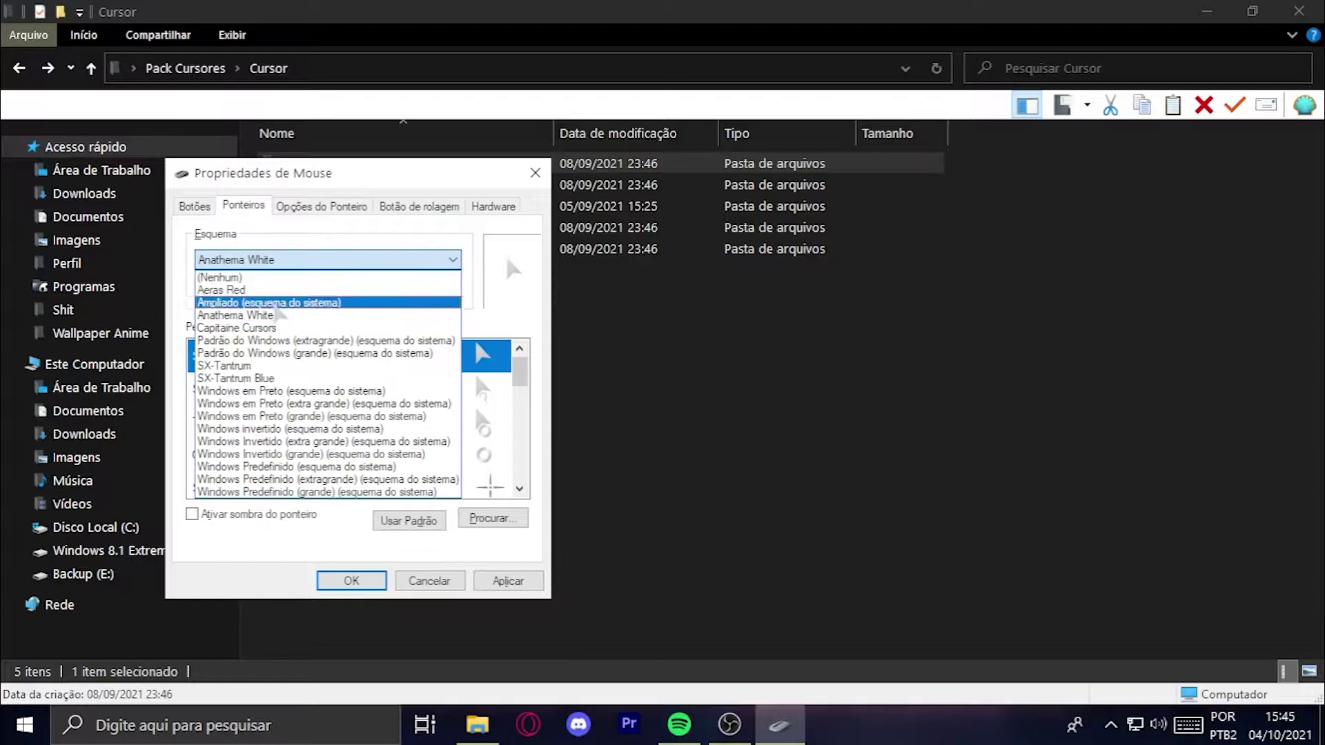
{"action": "left_click", "coordinate": [262, 366]}
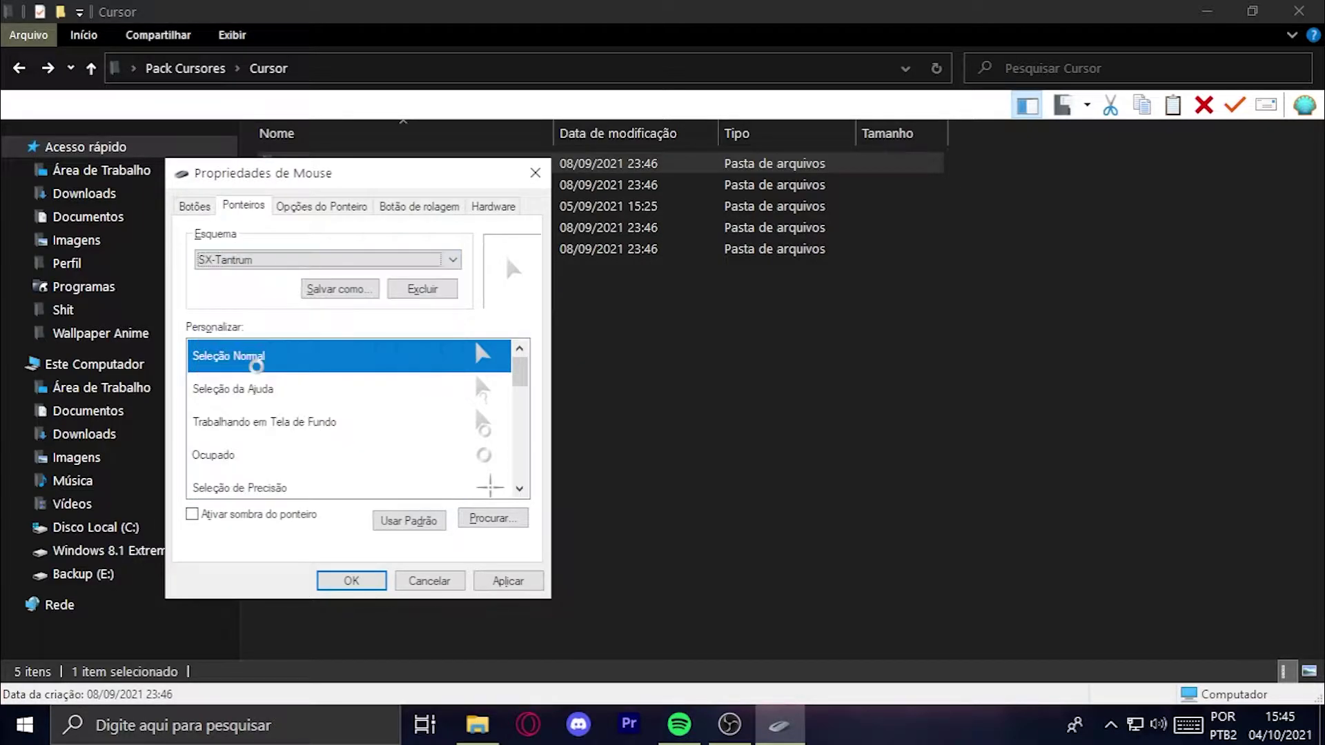
{"action": "left_click", "coordinate": [297, 261]}
{"action": "left_click", "coordinate": [260, 373]}
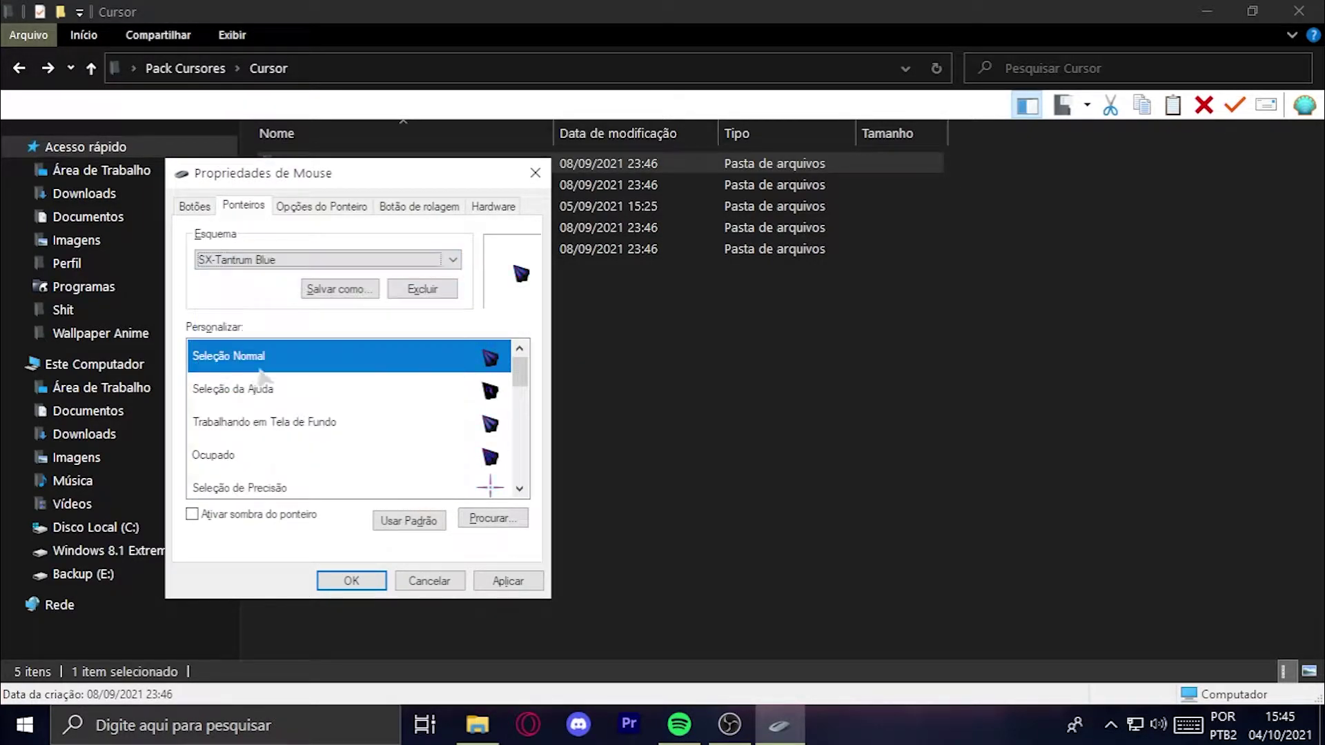
{"action": "left_click", "coordinate": [309, 265]}
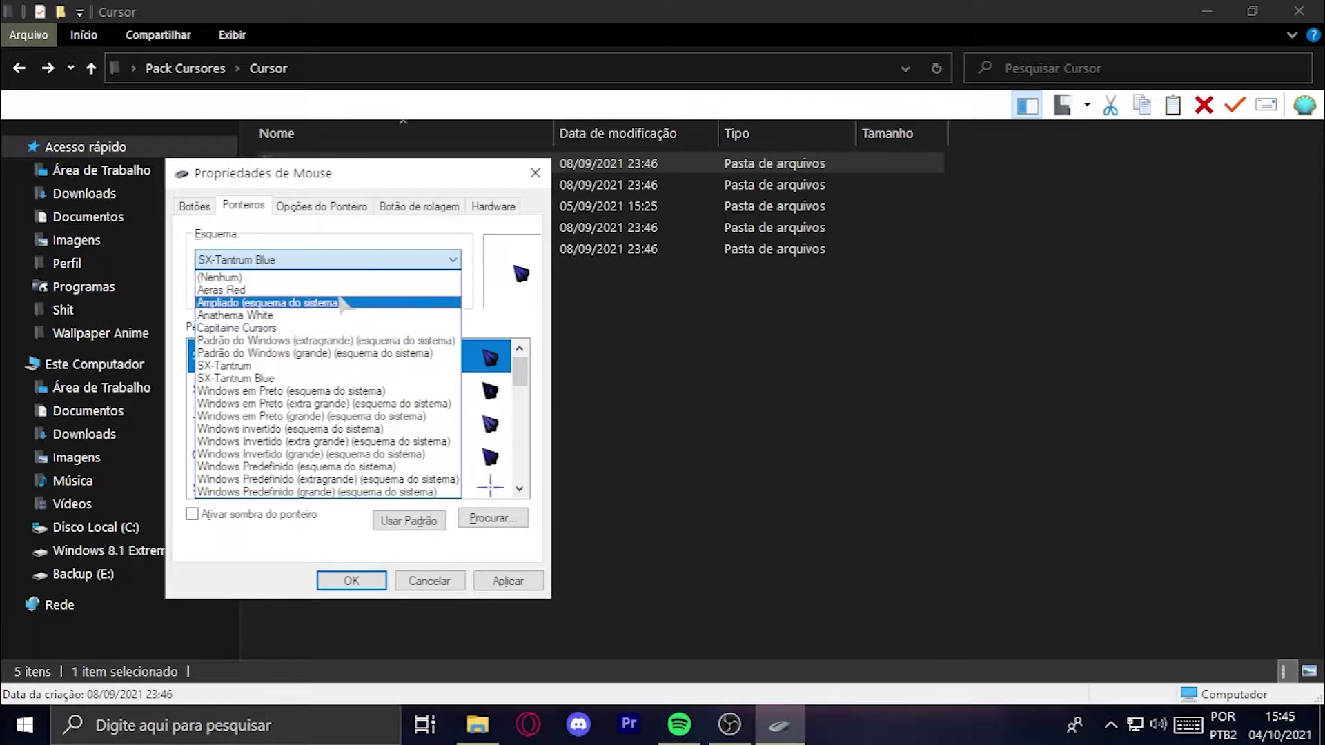
{"action": "left_click", "coordinate": [314, 290]}
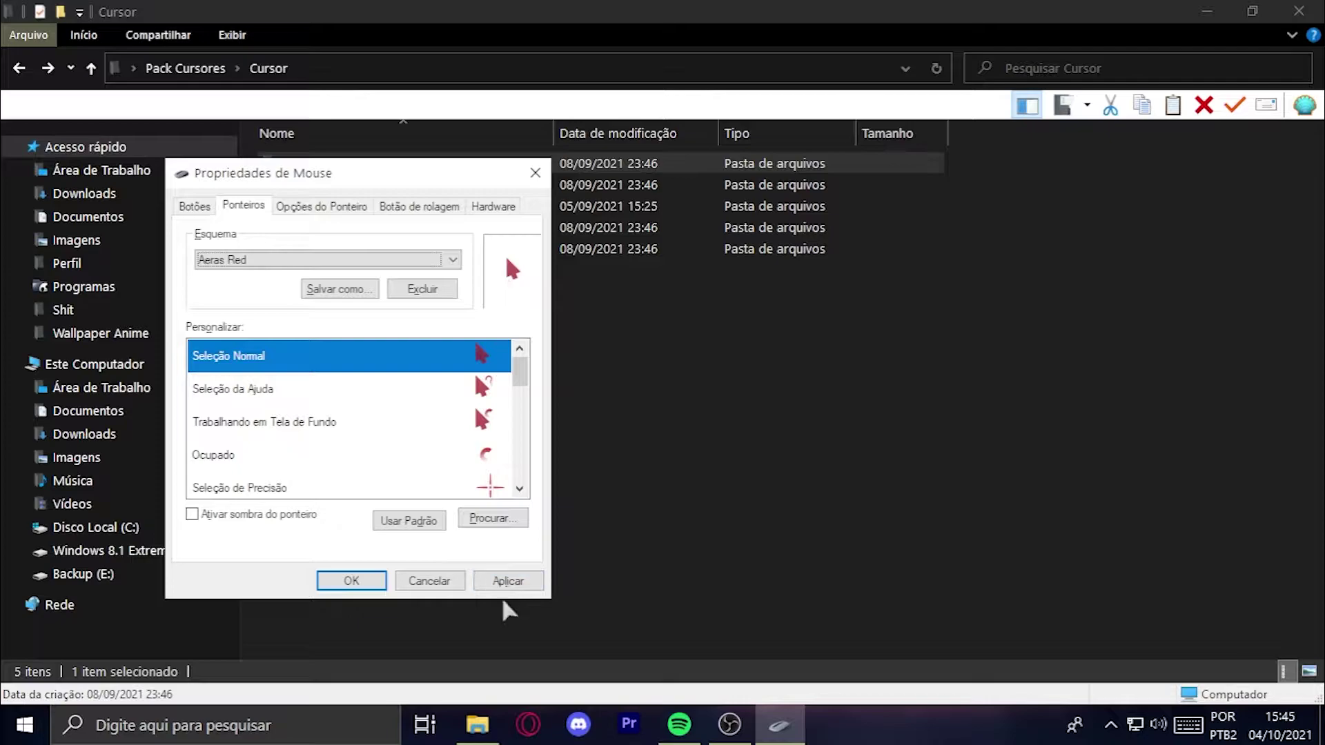
{"action": "left_click", "coordinate": [458, 581]}
- Delete the extracted Pack Cursores folder from the desktop and move the Wallpaper Engine shortcut into its place beside the archive
{"action": "left_click", "coordinate": [925, 457]}
{"action": "left_click_drag", "start_coordinate": [518, 458], "coordinate": [921, 178]}
{"action": "left_click", "coordinate": [1298, 11]}
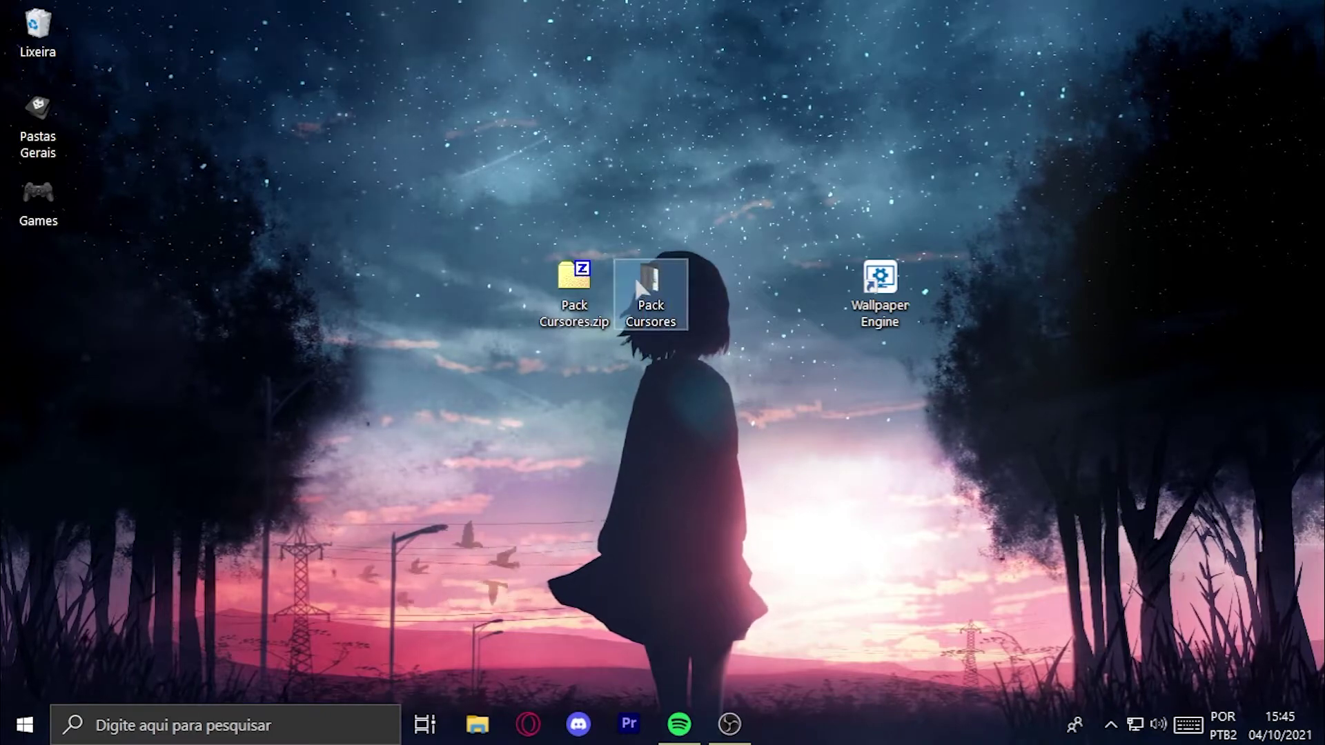
{"action": "key", "text": "Delete"}
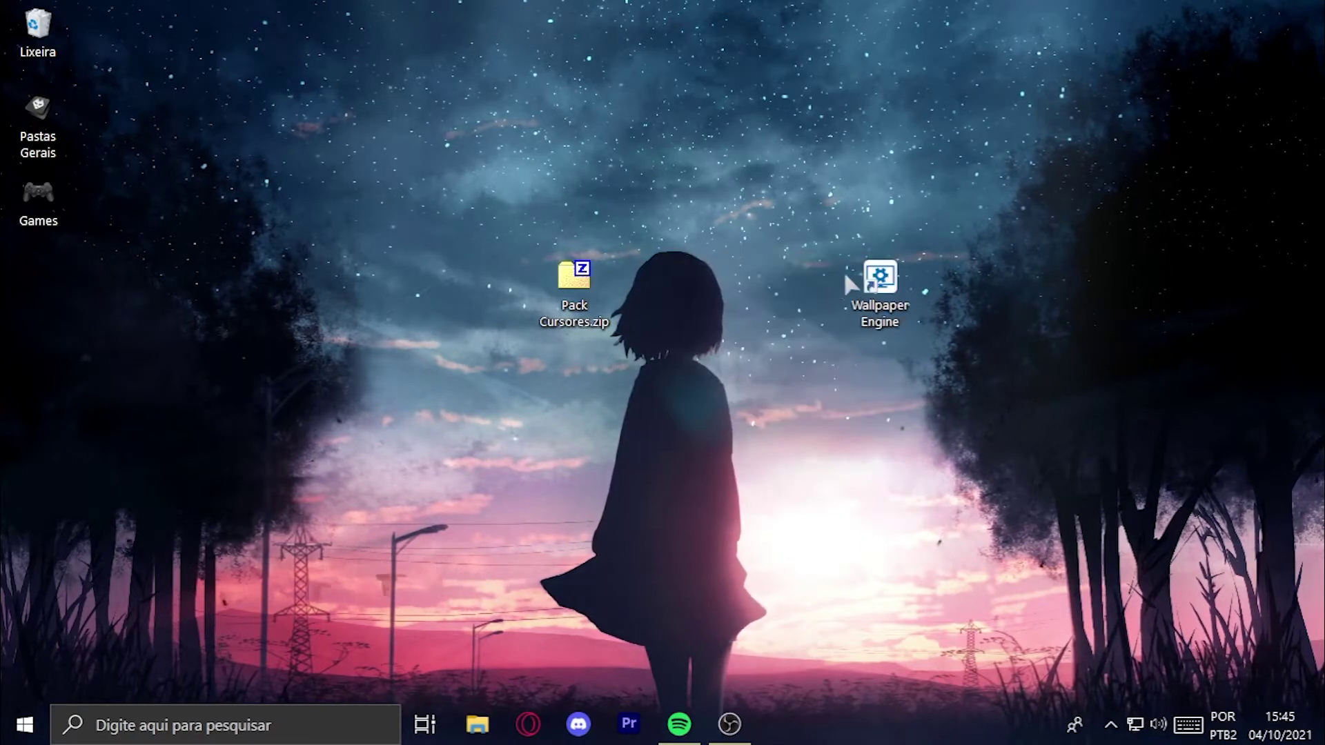
{"action": "left_click_drag", "start_coordinate": [871, 283], "coordinate": [713, 309]}
{"action": "left_click", "coordinate": [713, 310]}
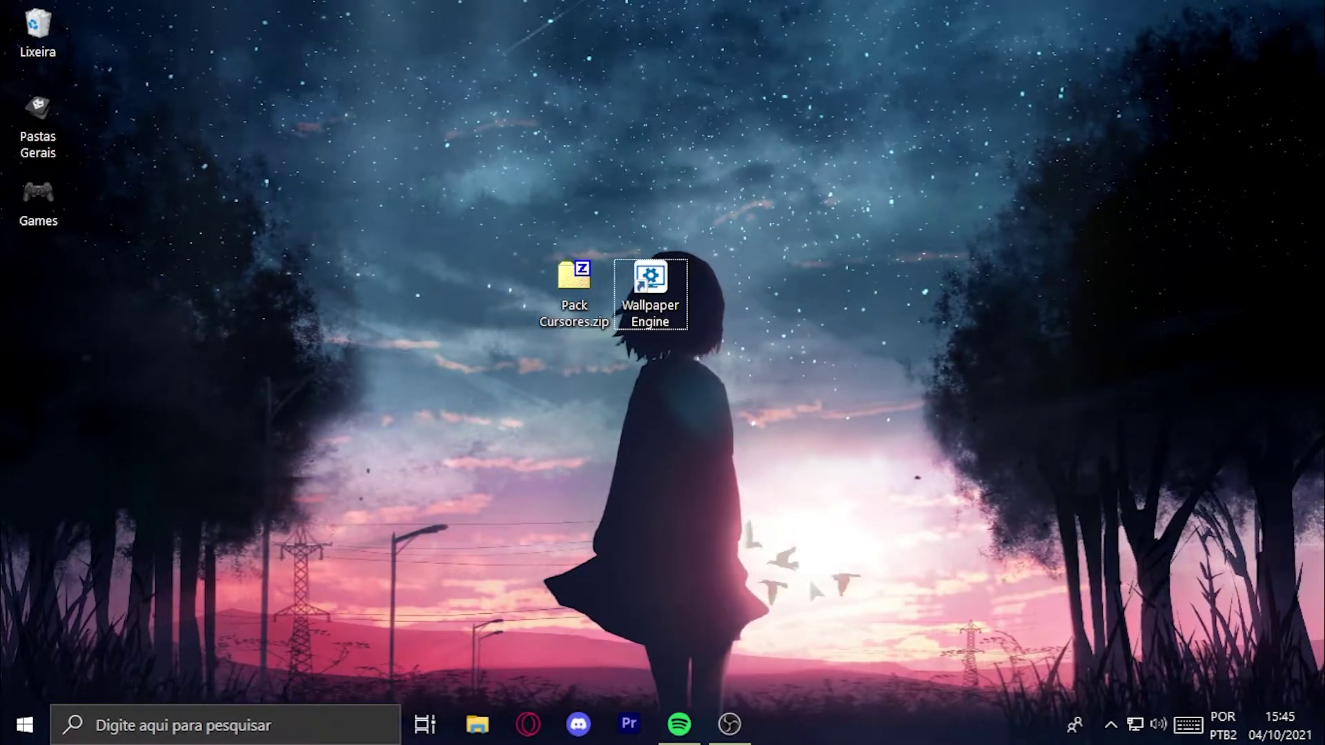
- Hide the search box and the People button from the taskbar
{"action": "right_click", "coordinate": [921, 737]}
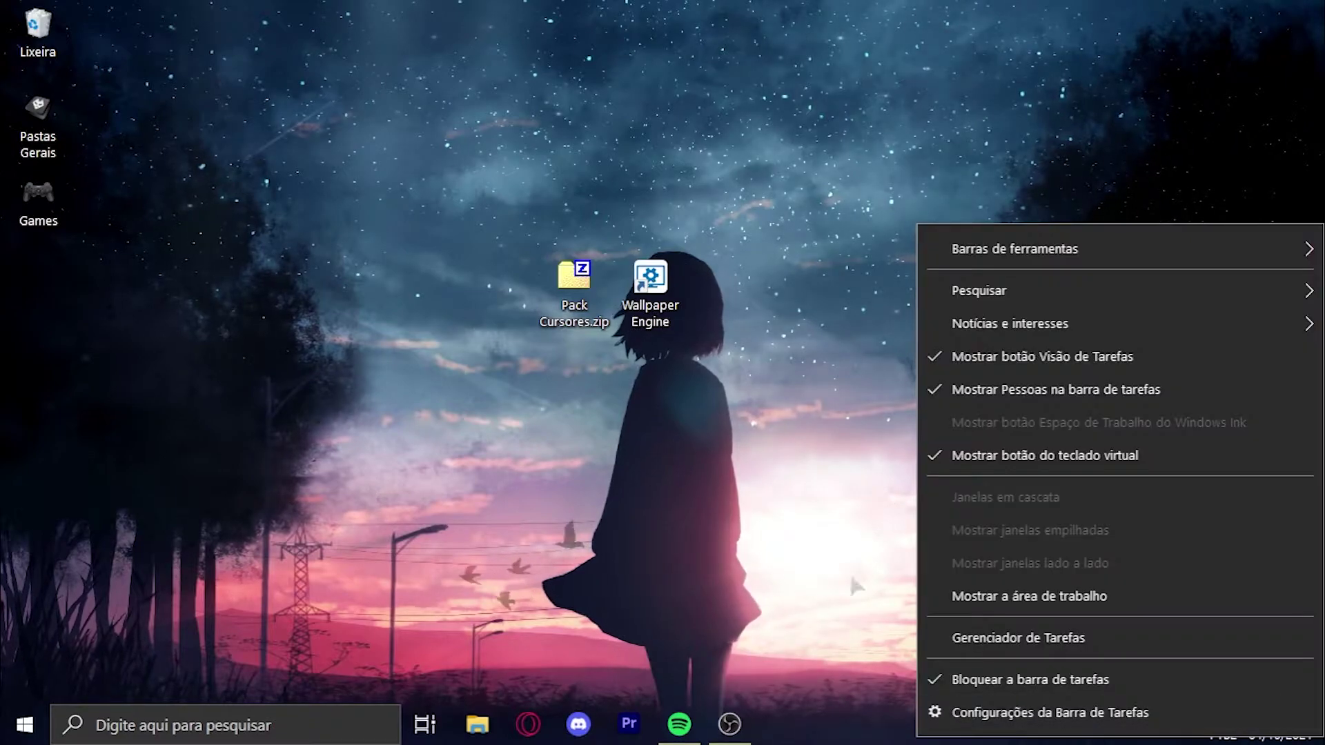
{"action": "mouse_move", "coordinate": [967, 291]}
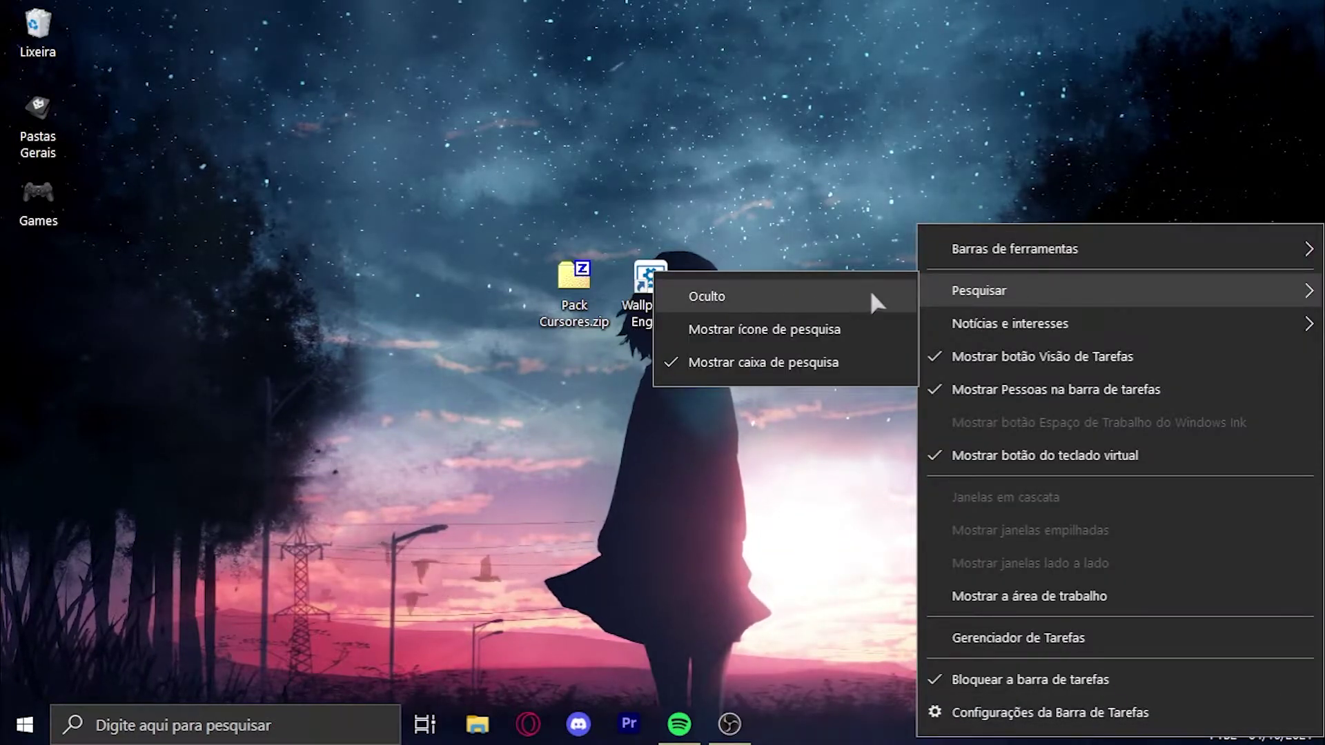
{"action": "left_click", "coordinate": [834, 293]}
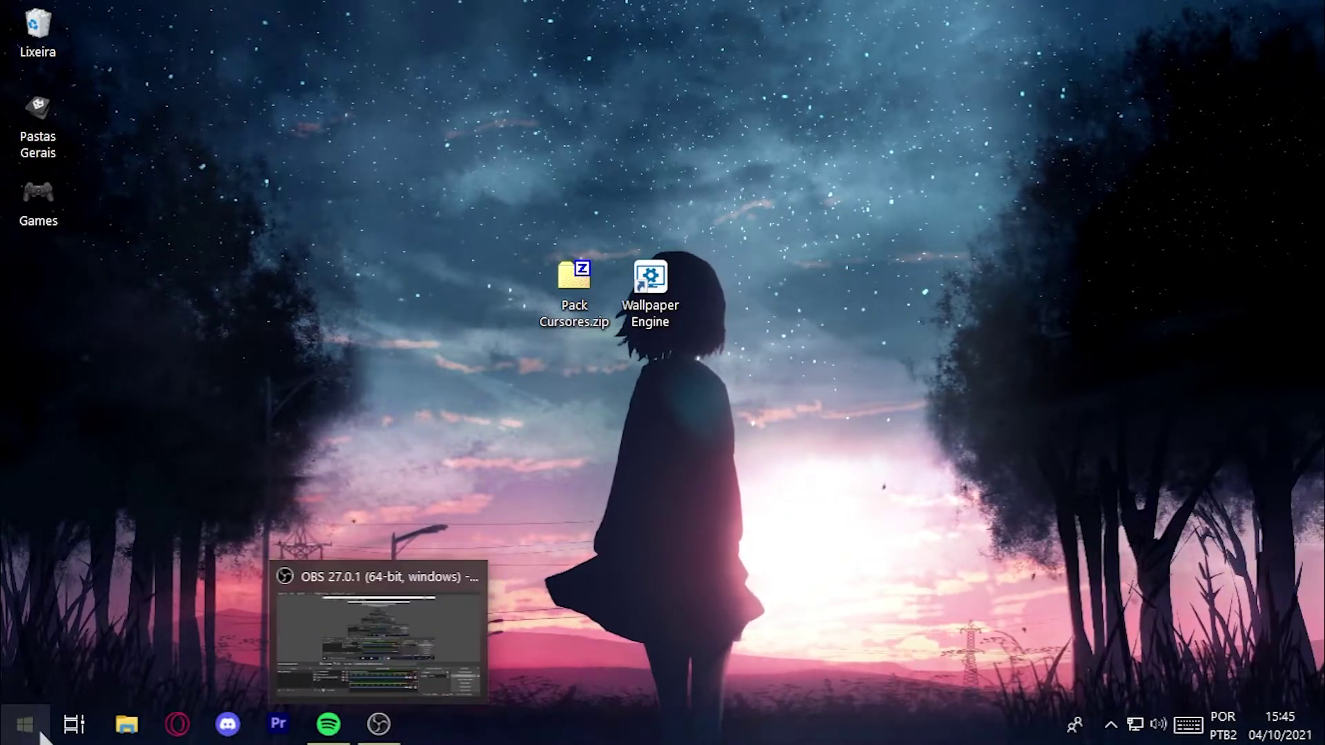
{"action": "right_click", "coordinate": [769, 730]}
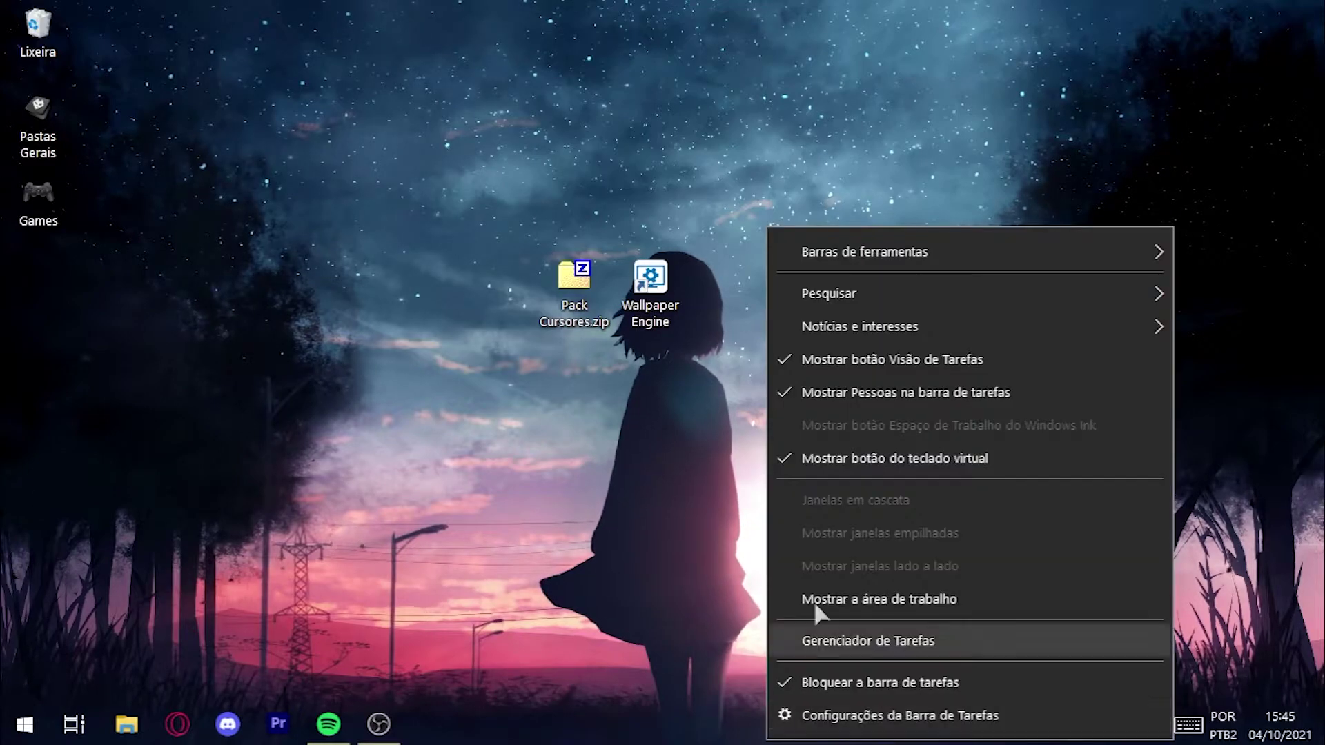
{"action": "left_click", "coordinate": [897, 393]}
- Hide the Task View button and the touch keyboard button from the taskbar
{"action": "right_click", "coordinate": [845, 730]}
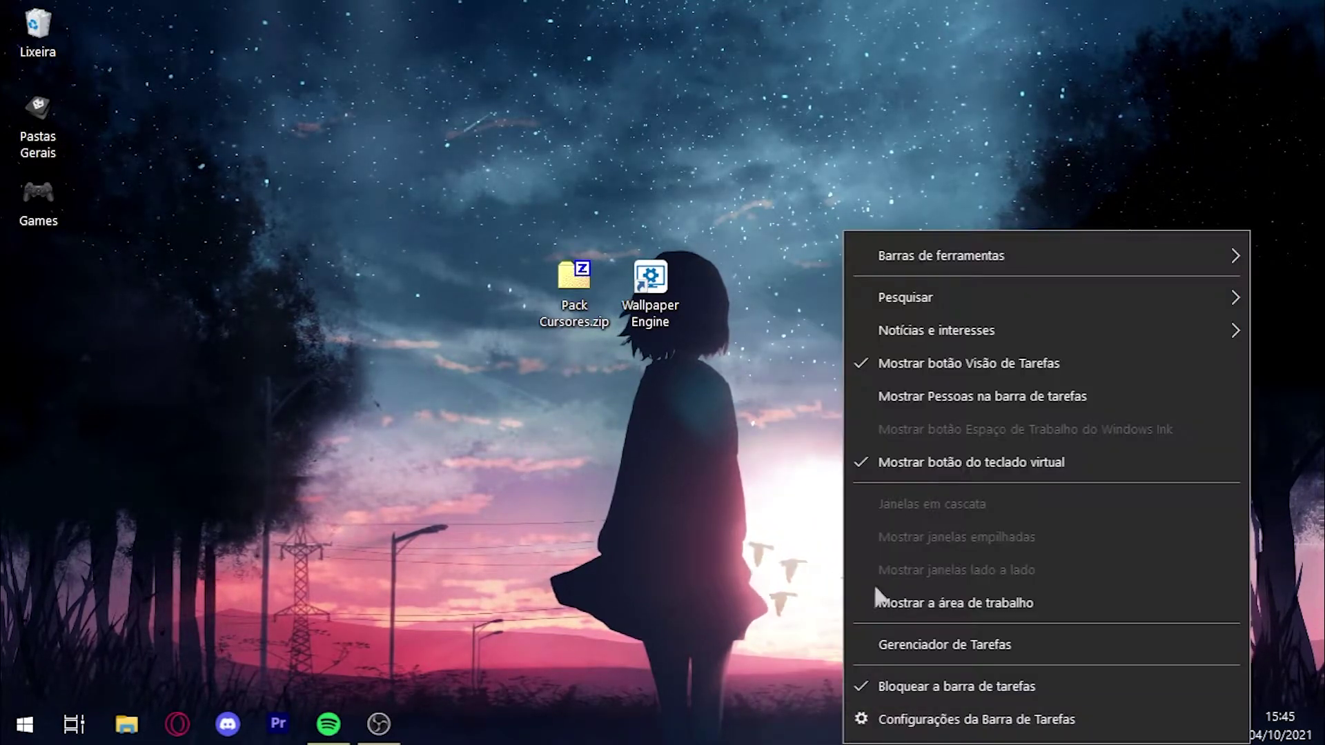
{"action": "left_click", "coordinate": [972, 364]}
{"action": "right_click", "coordinate": [842, 730]}
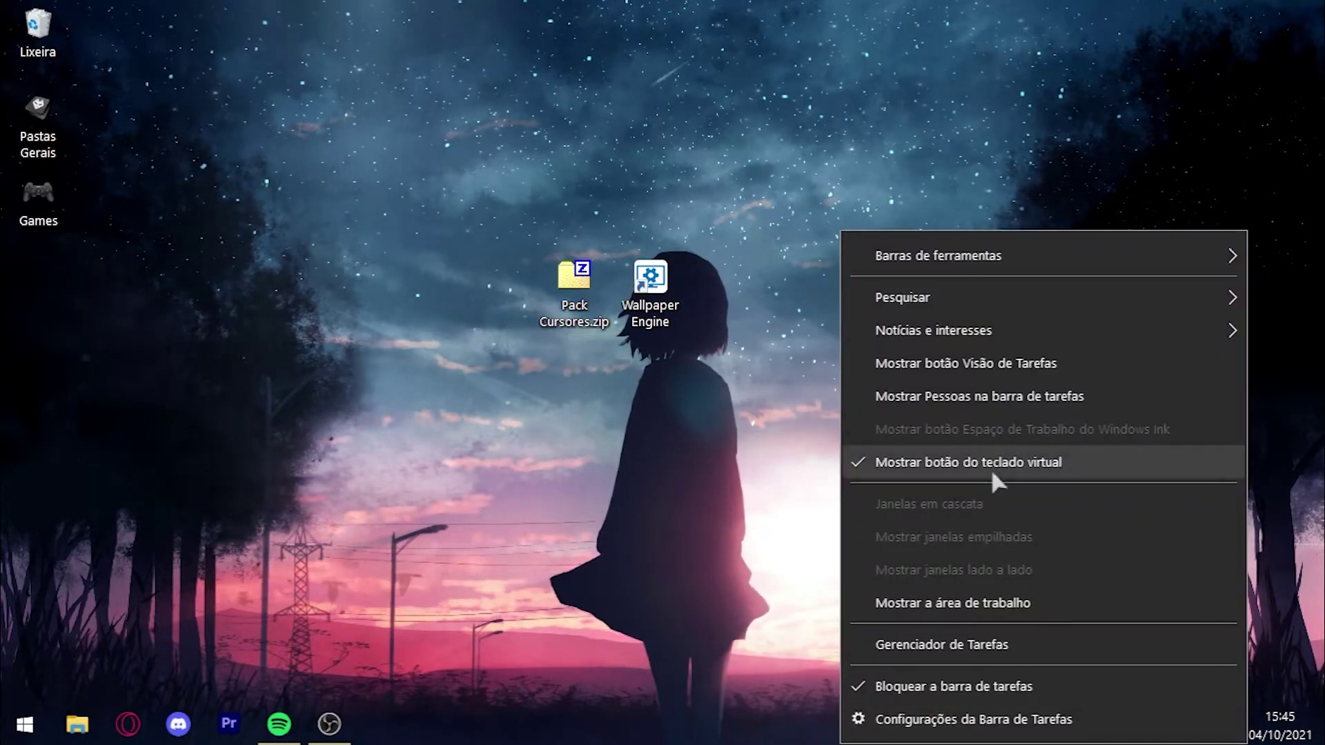
{"action": "left_click", "coordinate": [966, 462]}
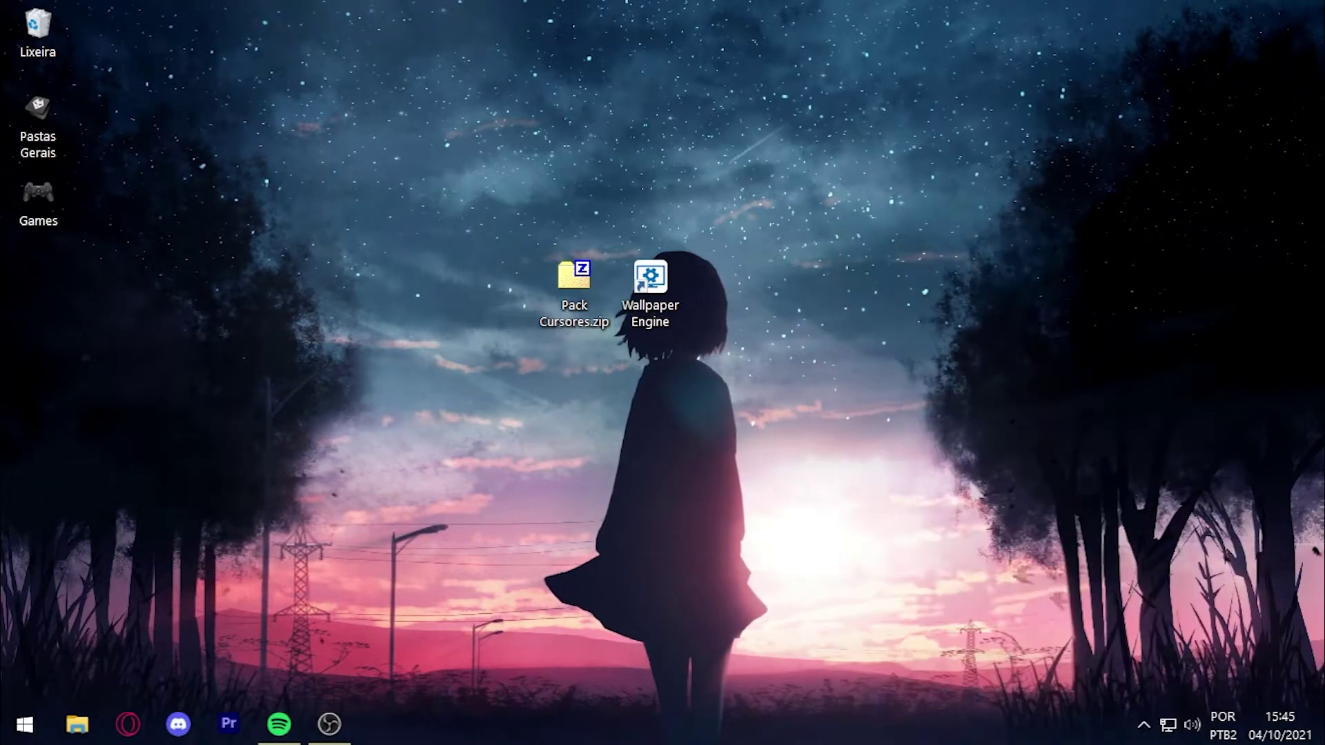
- Add the Links toolbar to the taskbar and unlock the taskbar for rearranging
{"action": "right_click", "coordinate": [840, 739]}
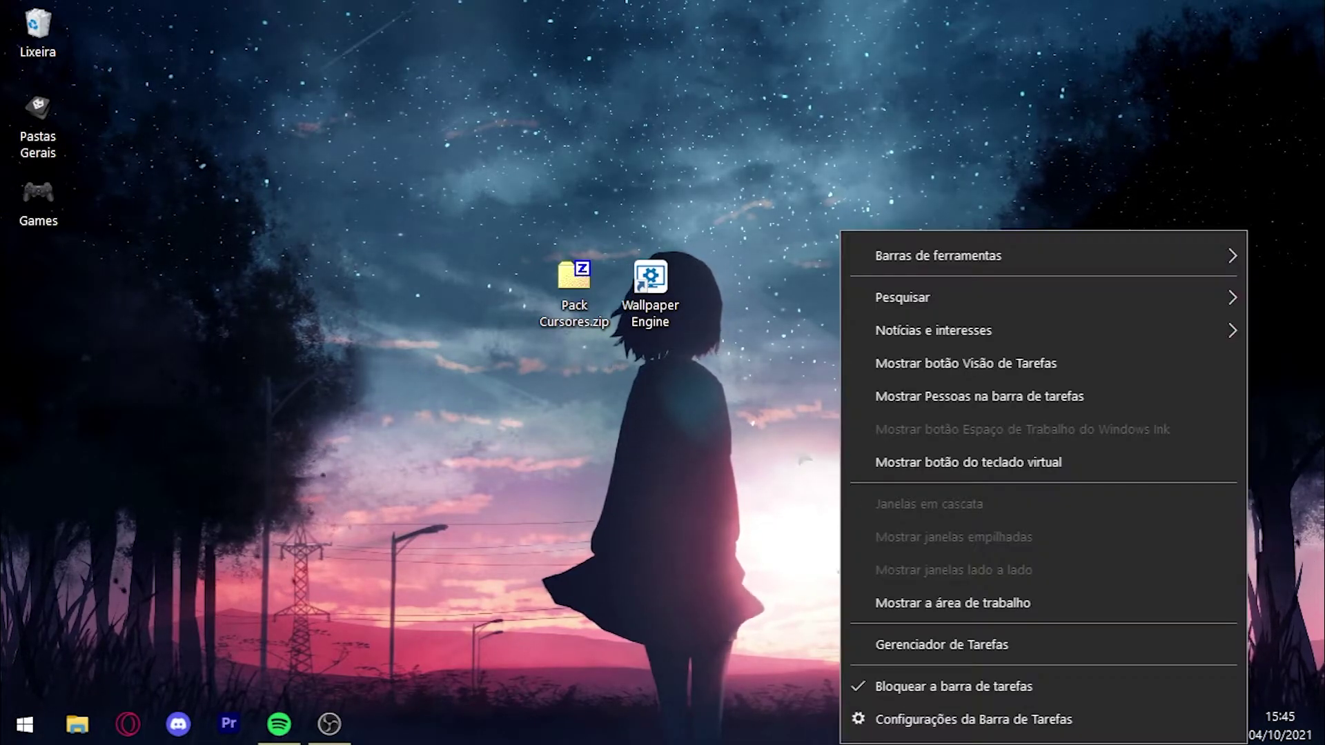
{"action": "mouse_move", "coordinate": [917, 257]}
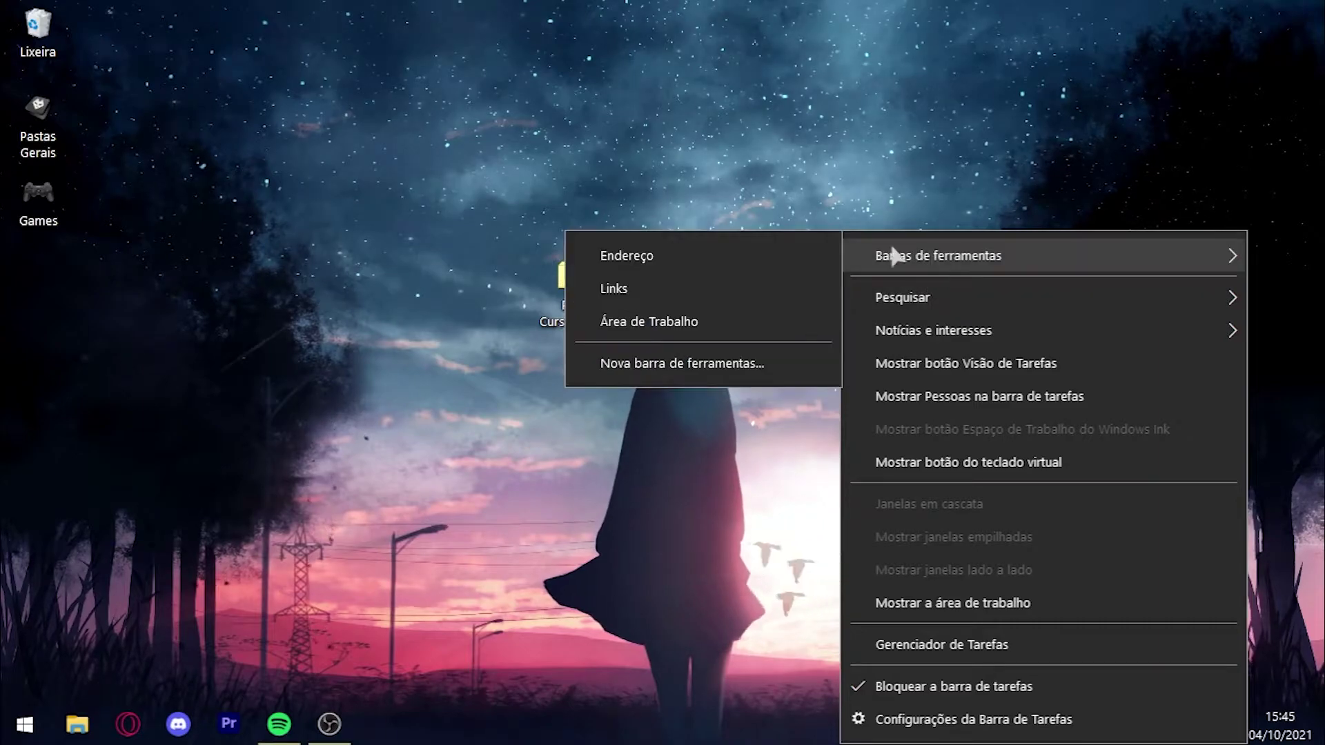
{"action": "left_click", "coordinate": [773, 293]}
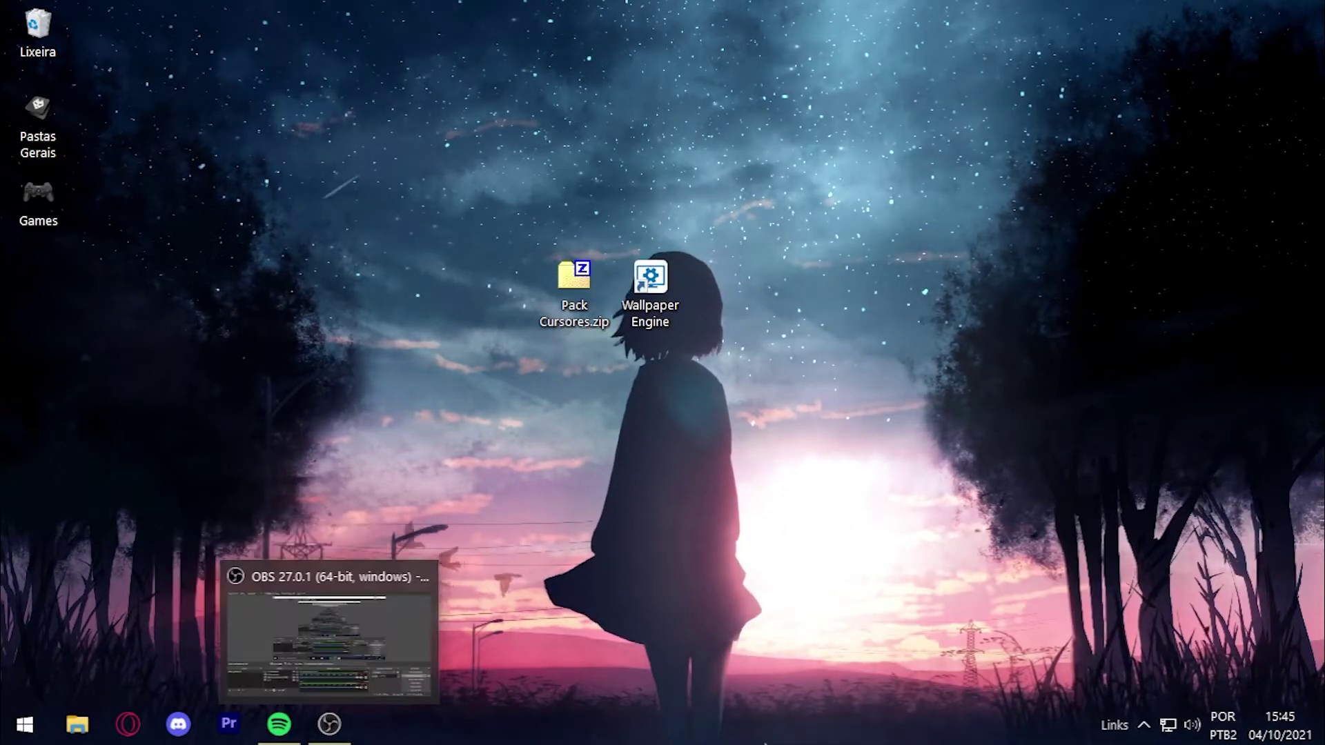
{"action": "right_click", "coordinate": [1115, 720]}
{"action": "left_click", "coordinate": [866, 678]}
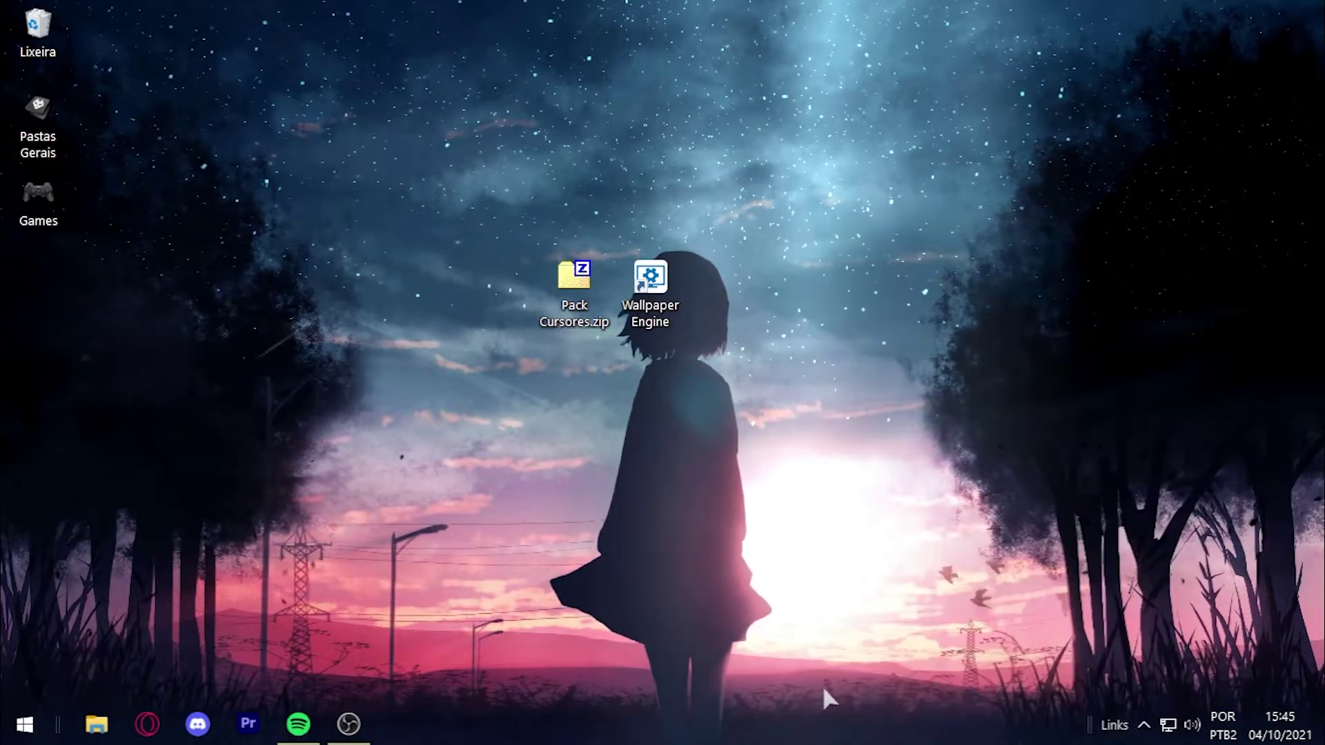
- Move the Links toolbar next to the Start button, ahead of the app icons, and shift the icons to the middle of the taskbar
{"action": "left_click_drag", "start_coordinate": [1089, 725], "coordinate": [922, 722]}
{"action": "left_click_drag", "start_coordinate": [587, 731], "coordinate": [214, 726]}
{"action": "left_click_drag", "start_coordinate": [109, 730], "coordinate": [31, 738]}
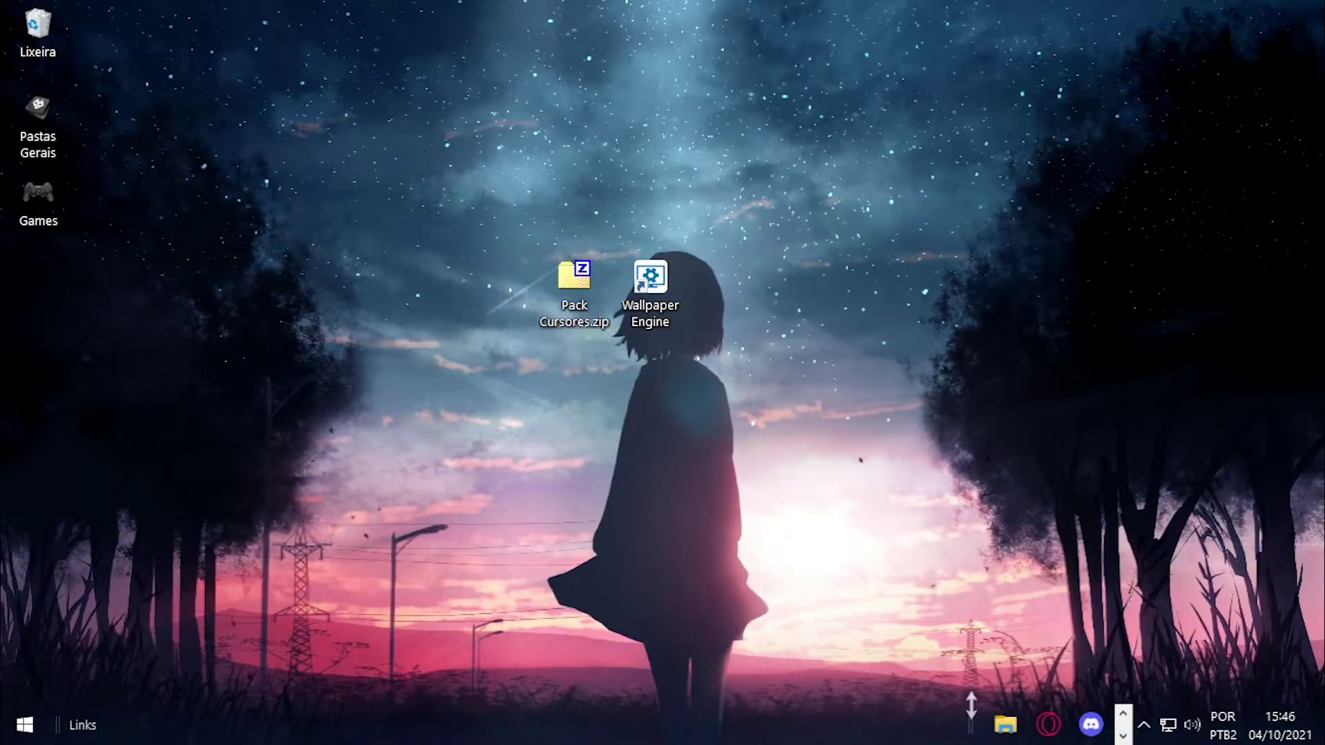
{"action": "left_click_drag", "start_coordinate": [965, 724], "coordinate": [497, 737]}
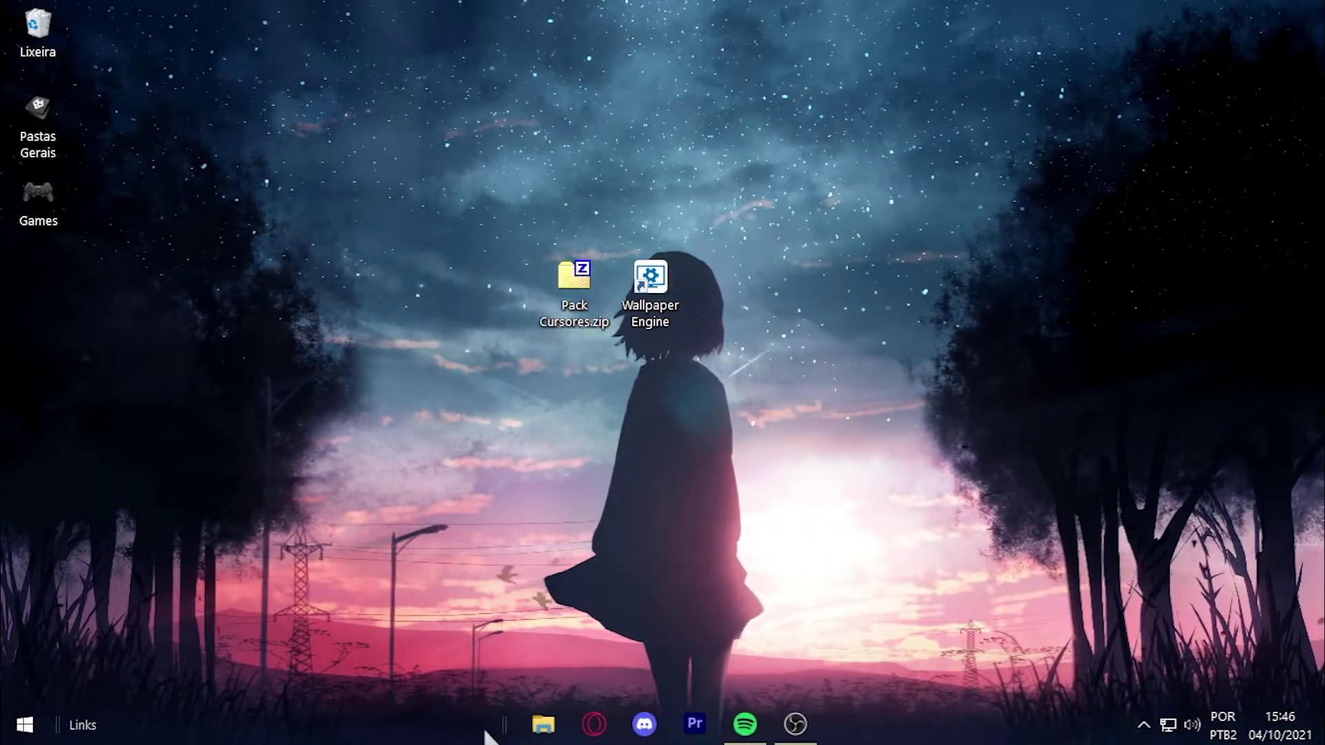
- Lock the taskbar with the app icons kept in their centred position
{"action": "right_click", "coordinate": [493, 739]}
{"action": "left_click", "coordinate": [511, 678]}
{"action": "right_click", "coordinate": [494, 733]}
{"action": "key", "text": "Escape"}
{"action": "right_click", "coordinate": [518, 721]}
{"action": "left_click", "coordinate": [859, 726]}
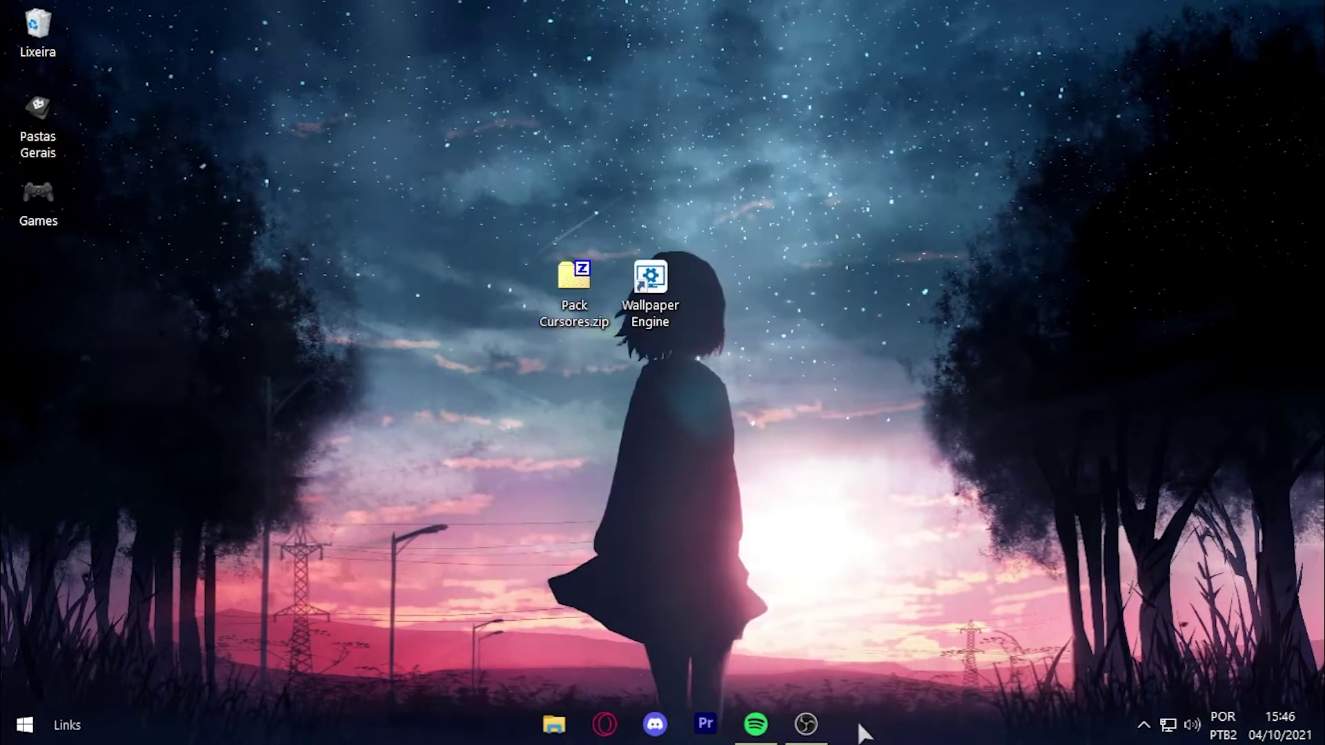
{"action": "right_click", "coordinate": [860, 726]}
{"action": "left_click", "coordinate": [701, 503]}
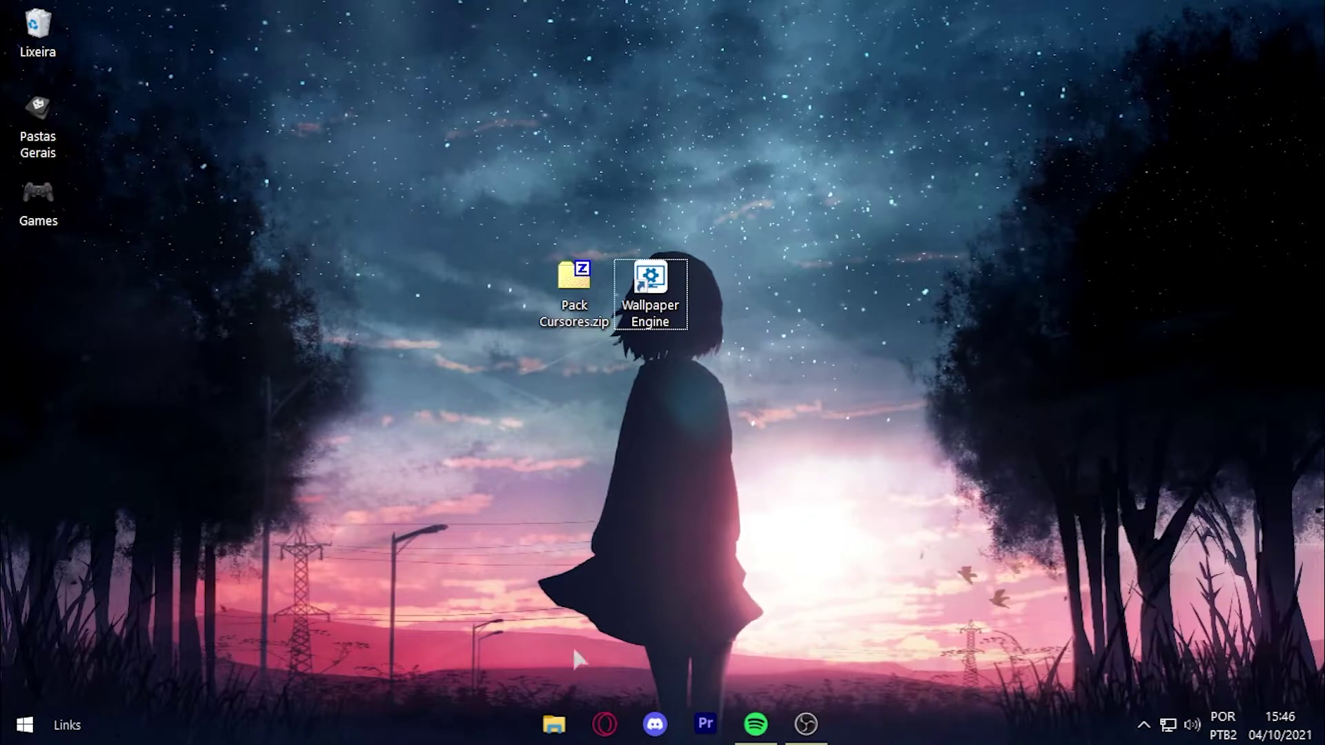
- Open the Taskbar page of the Windows personalization settings
{"action": "right_click", "coordinate": [915, 729]}
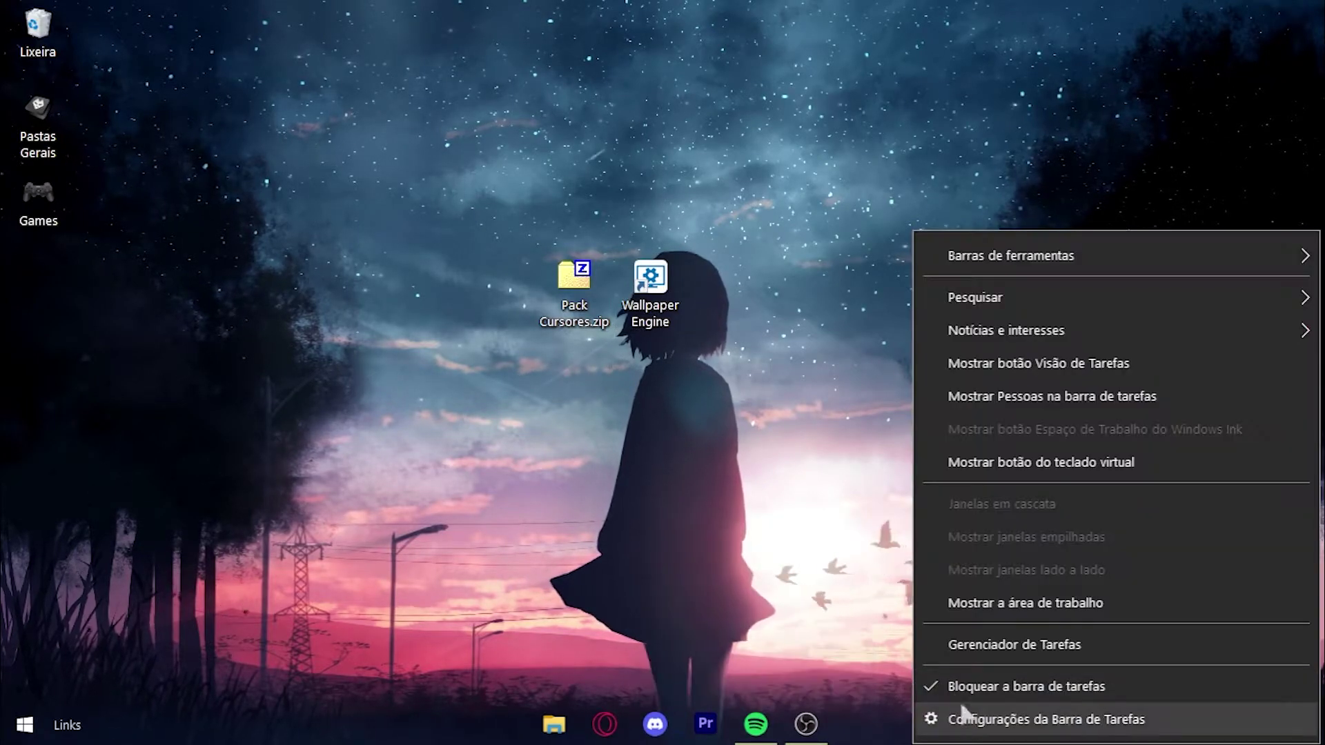
{"action": "left_click", "coordinate": [959, 718]}
{"action": "right_click", "coordinate": [959, 725]}
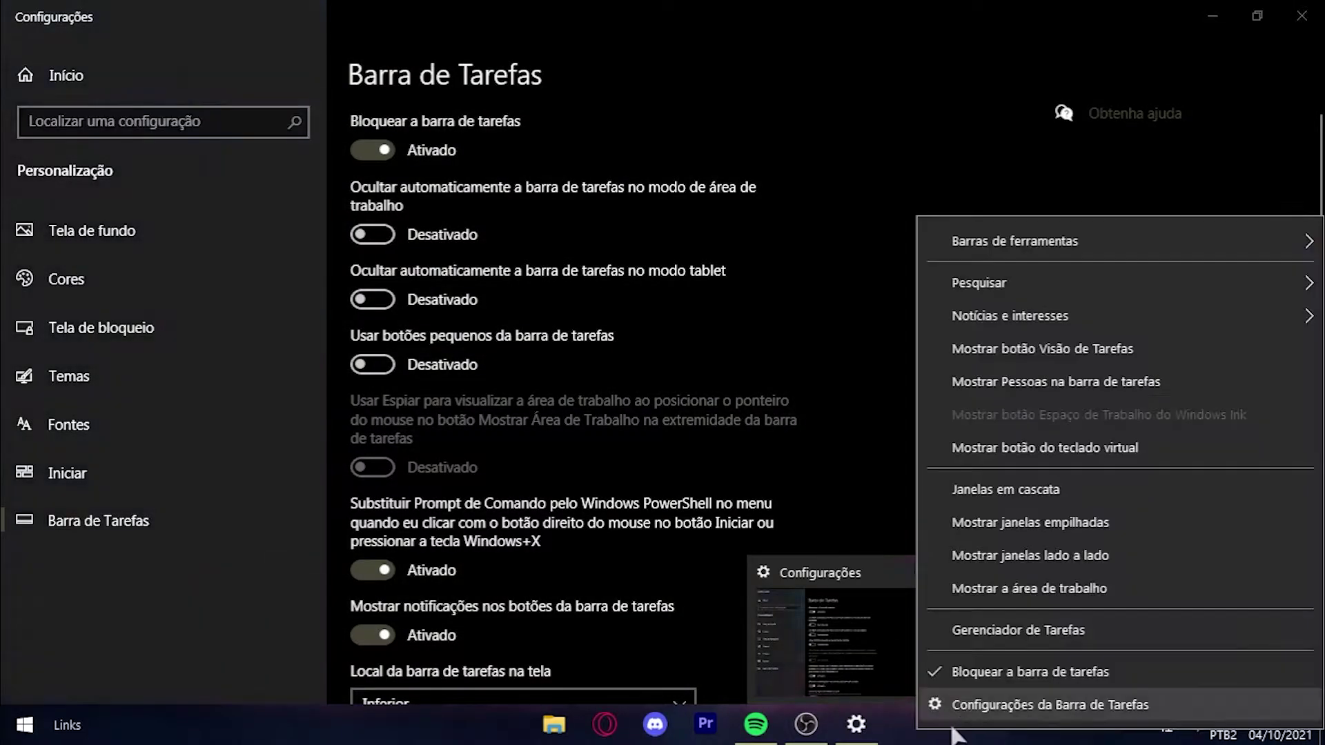
{"action": "left_click", "coordinate": [1003, 711]}
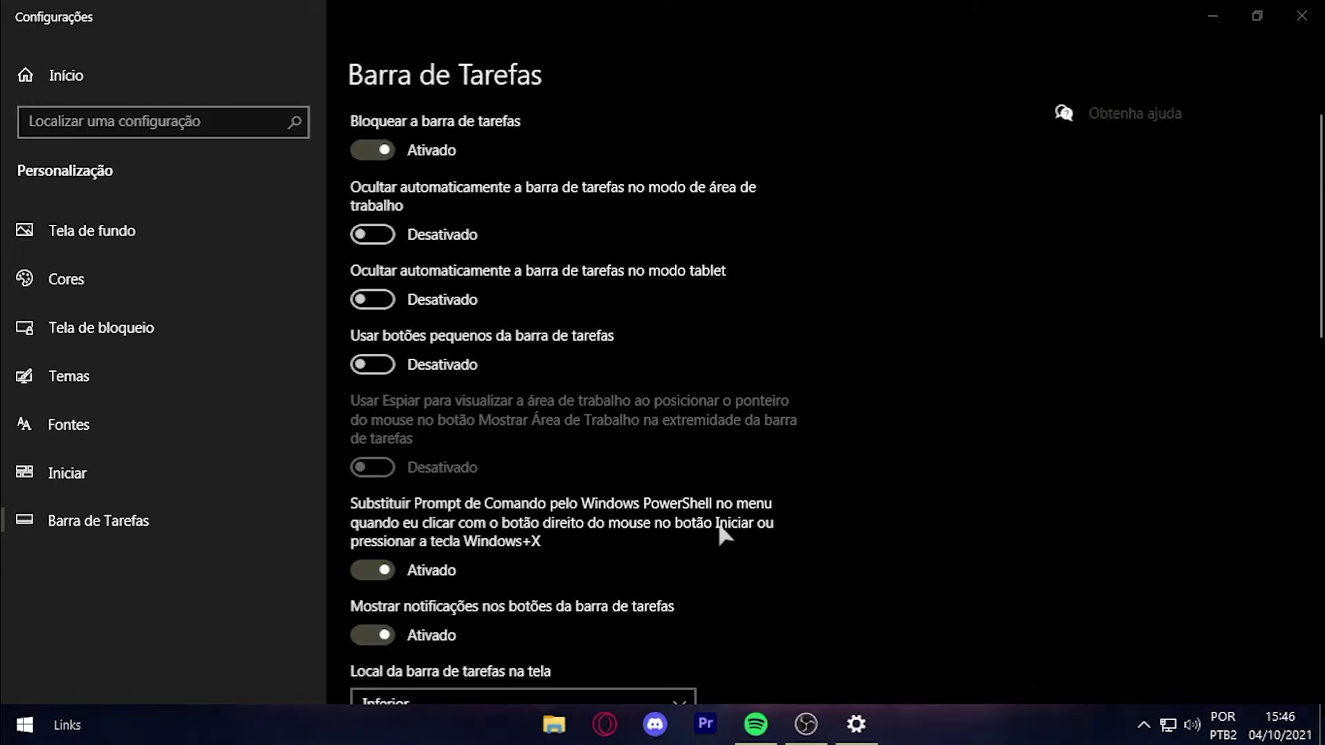
- Unlock the taskbar and enable small taskbar buttons
{"action": "left_click", "coordinate": [387, 150]}
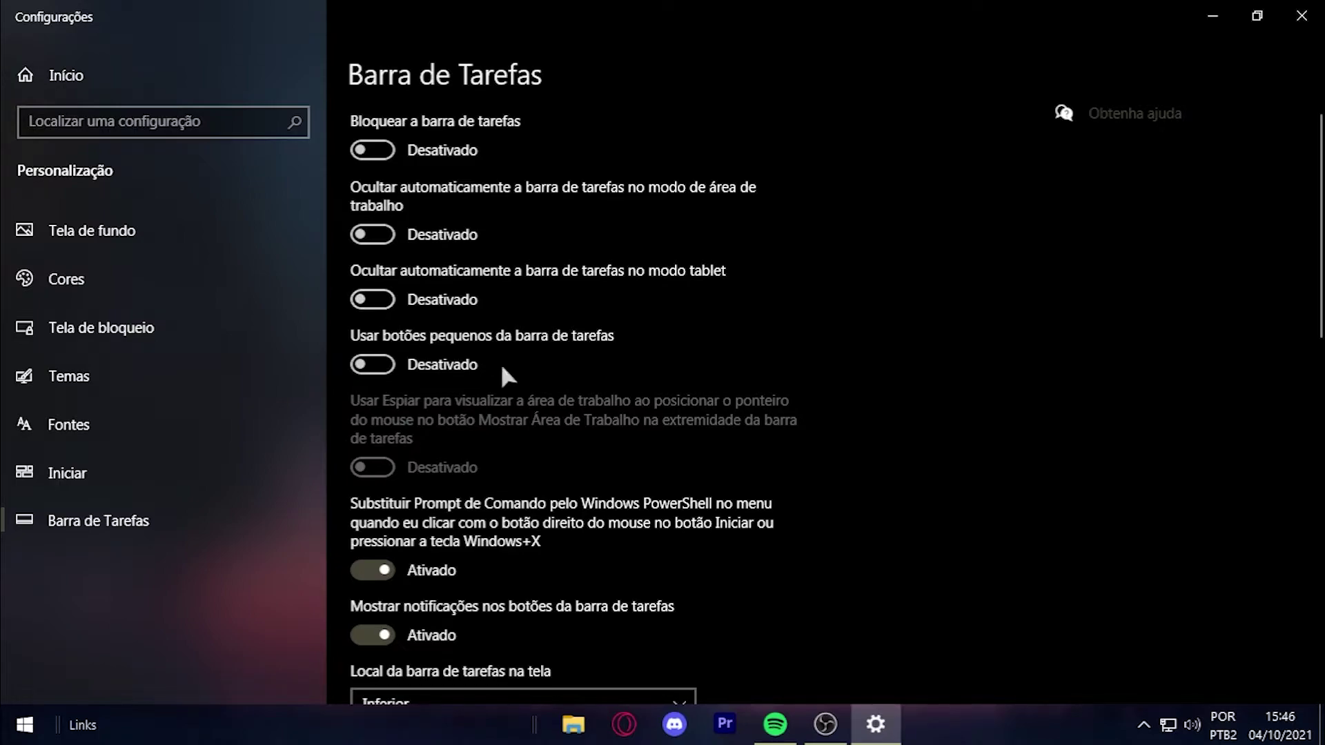
{"action": "left_click", "coordinate": [374, 364]}
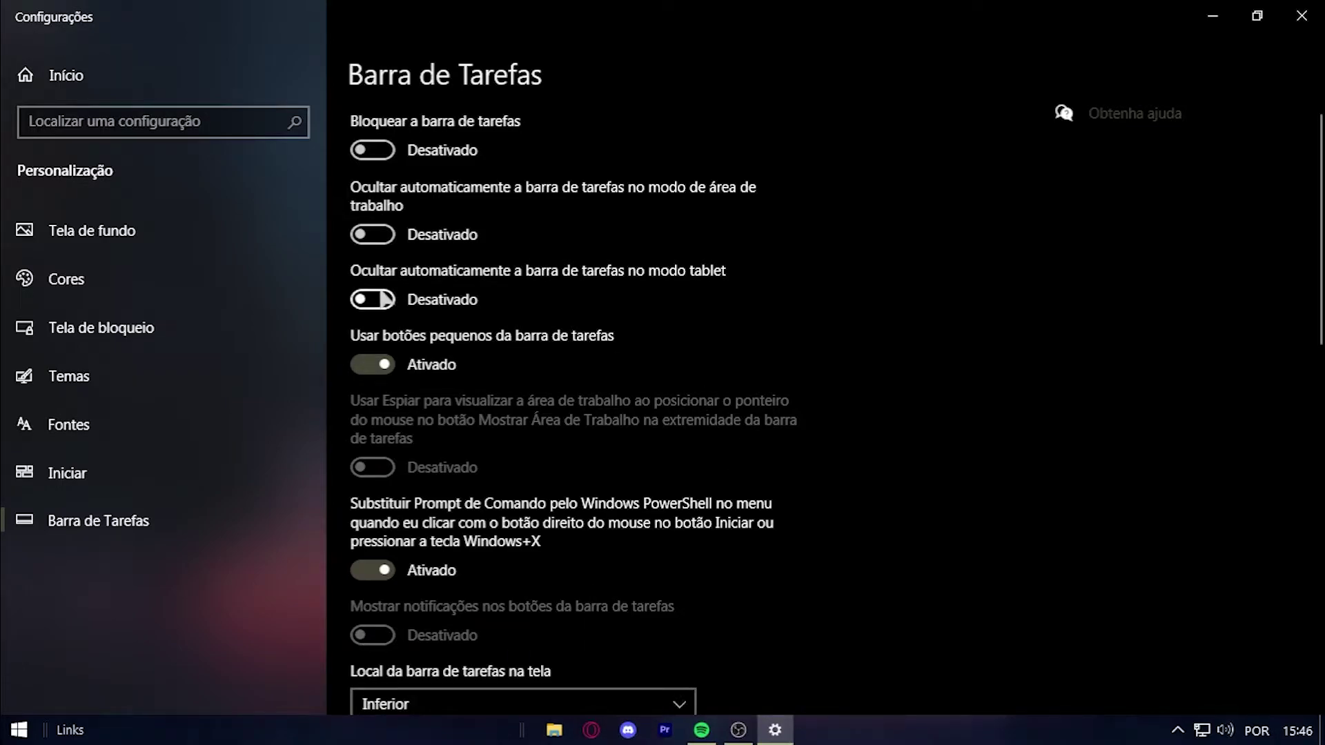
- Try automatic taskbar hiding in desktop and tablet modes and preview it on the bare desktop
{"action": "left_click", "coordinate": [373, 235]}
{"action": "mouse_move", "coordinate": [914, 744]}
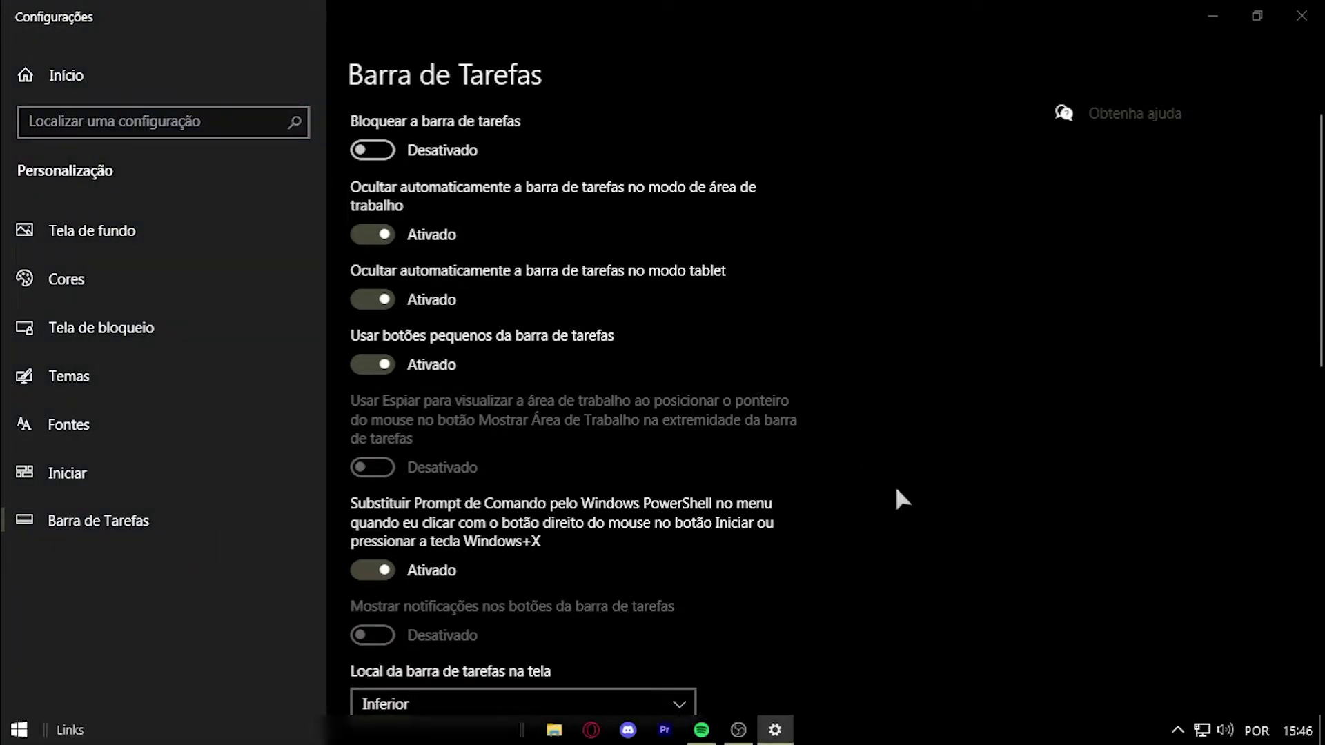
{"action": "left_click", "coordinate": [1213, 15]}
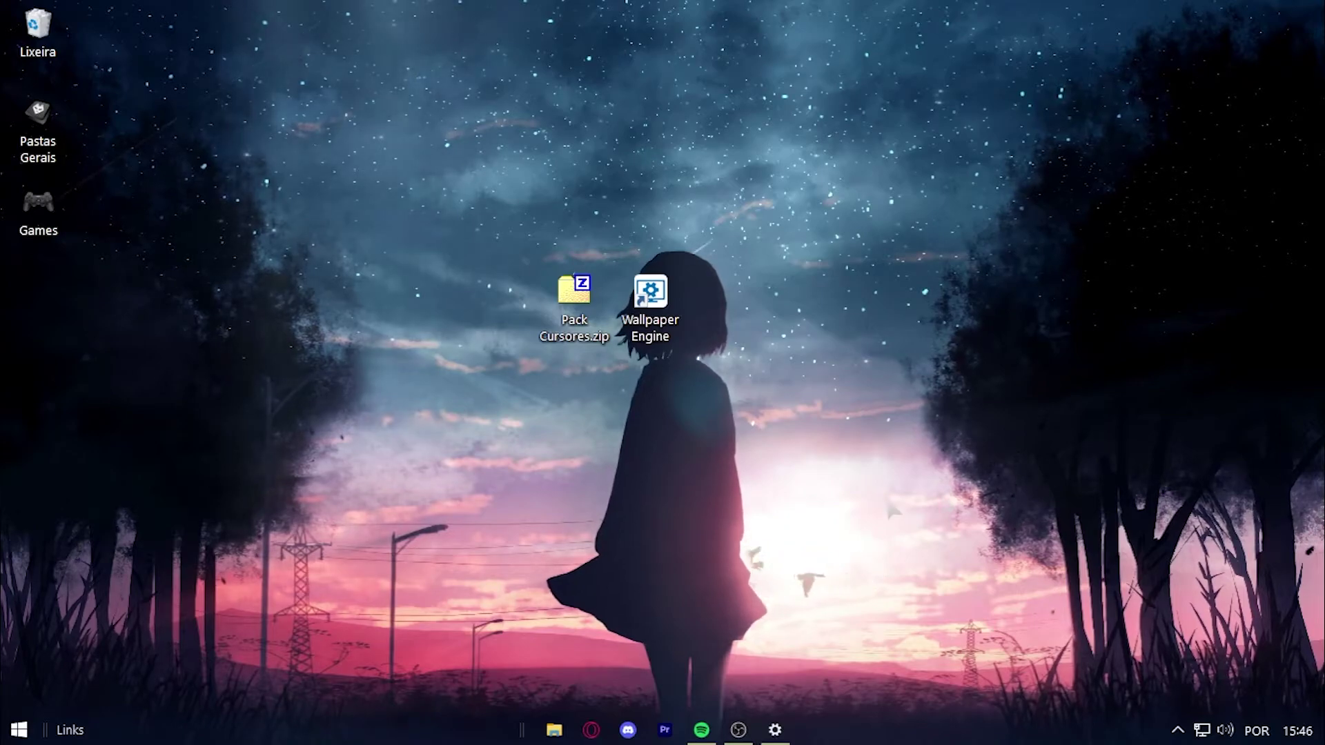
{"action": "left_click", "coordinate": [650, 303]}
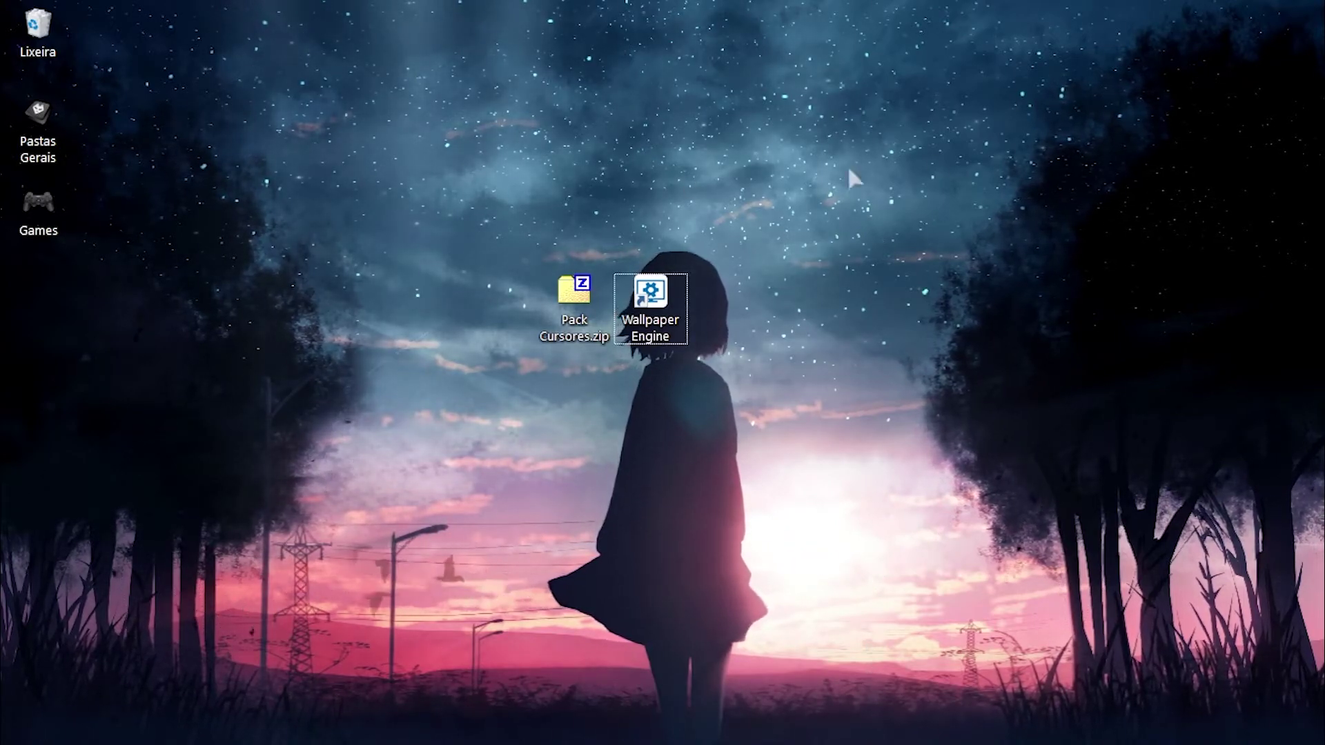
- Return to the taskbar settings and turn off automatic hiding for both desktop and tablet modes
{"action": "left_click", "coordinate": [775, 731]}
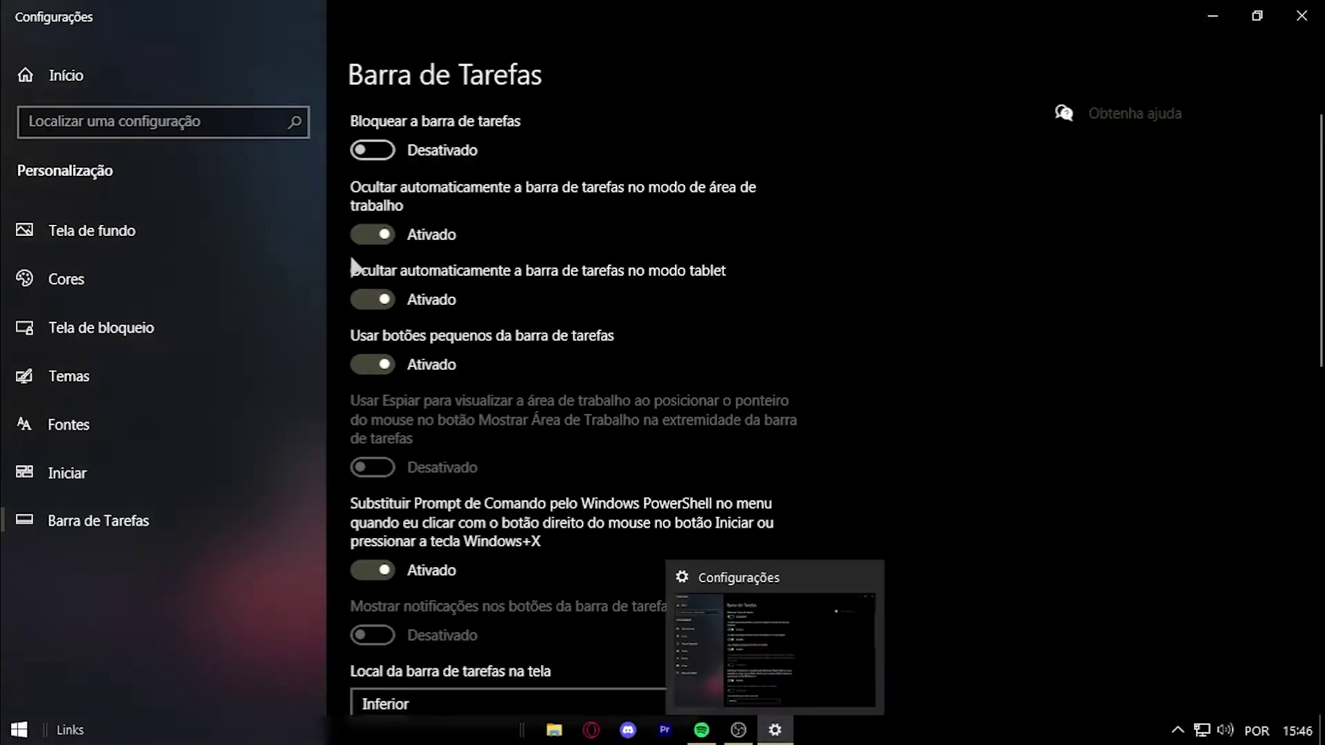
{"action": "left_click", "coordinate": [373, 234]}
{"action": "left_click", "coordinate": [372, 299]}
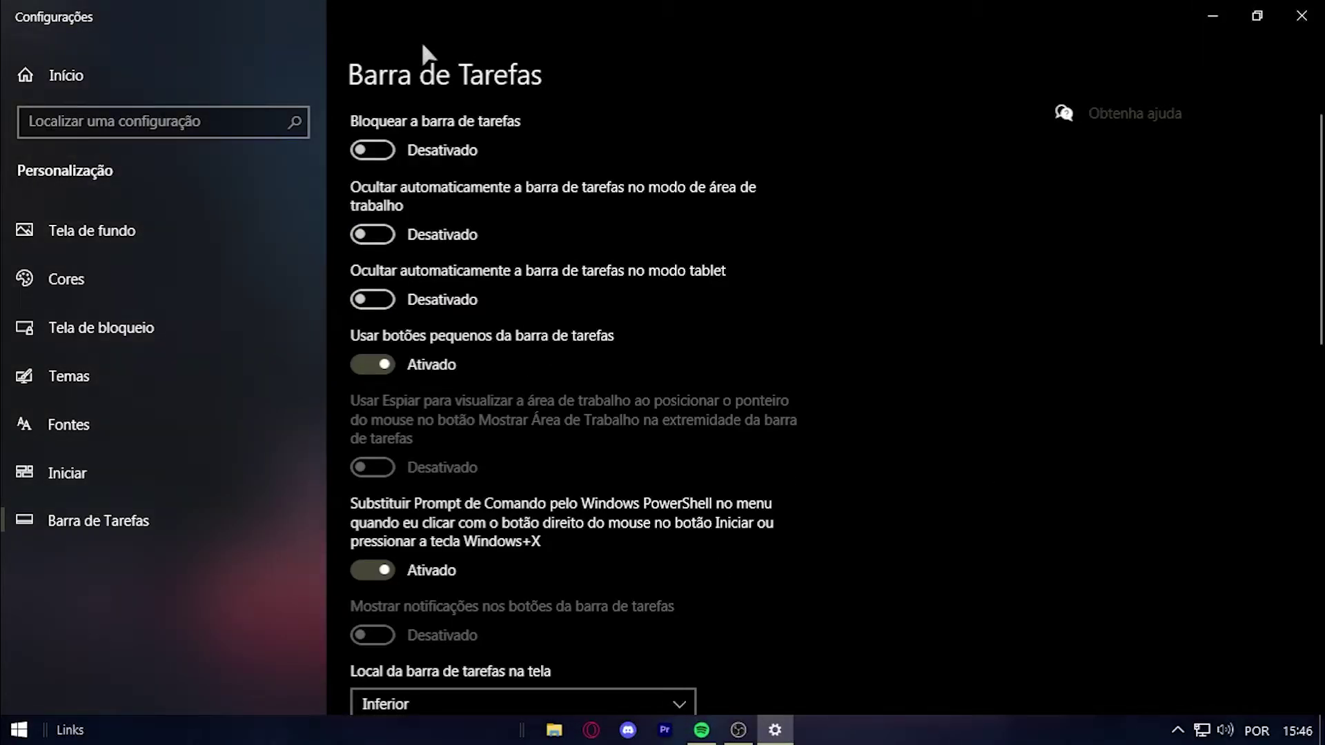
- Lock the taskbar and close the settings window
{"action": "left_click", "coordinate": [376, 151]}
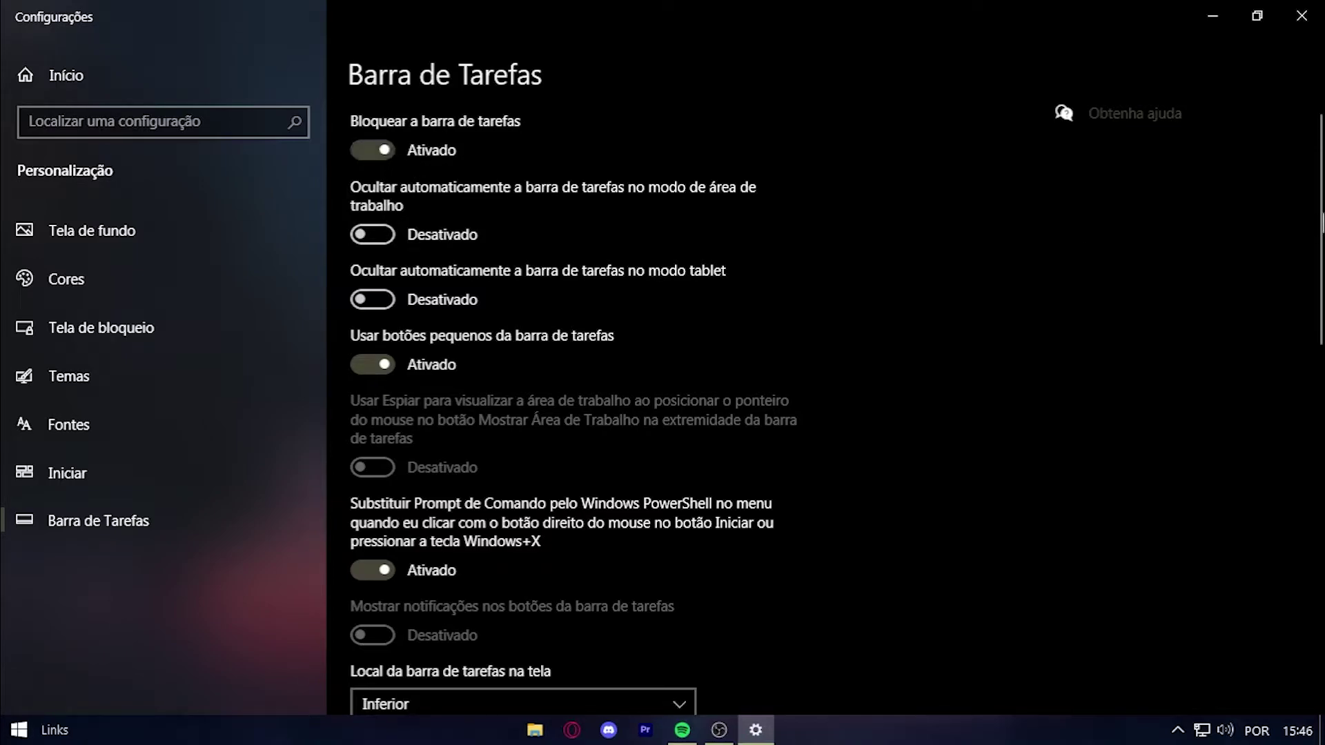
{"action": "scroll", "coordinate": [585, 394], "scroll_direction": "down", "scroll_amount": 5}
{"action": "left_click", "coordinate": [1302, 15]}
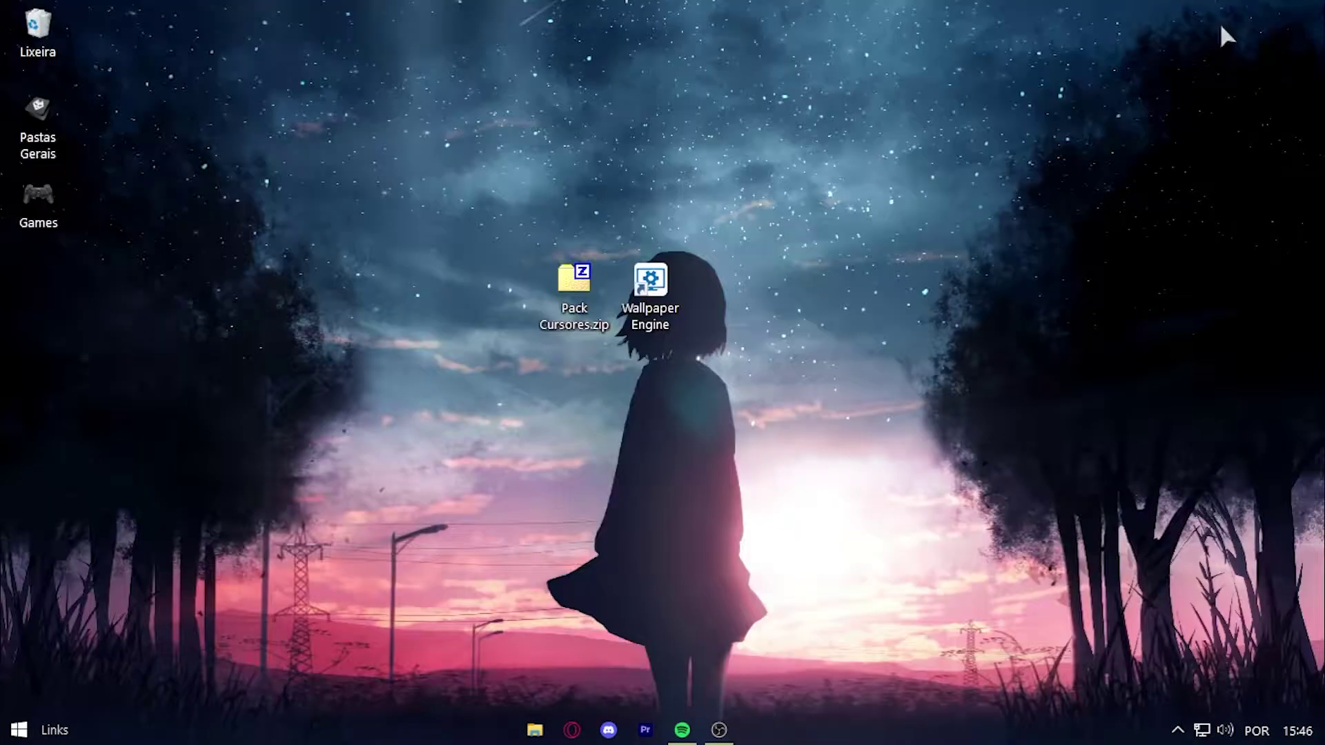
- Unlock the taskbar, shift the small app icons towards the middle of the screen, and lock it again
{"action": "right_click", "coordinate": [442, 735]}
{"action": "left_click", "coordinate": [518, 686]}
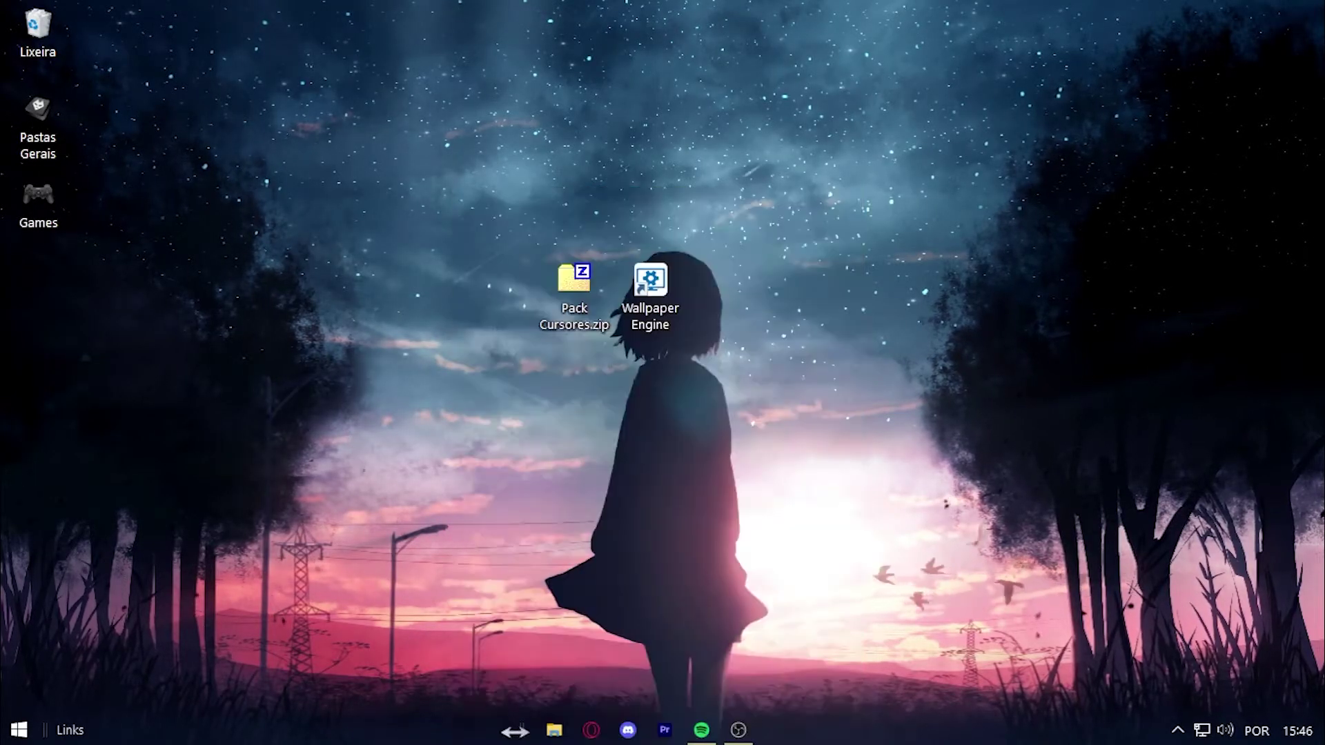
{"action": "right_click", "coordinate": [456, 735]}
{"action": "left_click", "coordinate": [542, 684]}
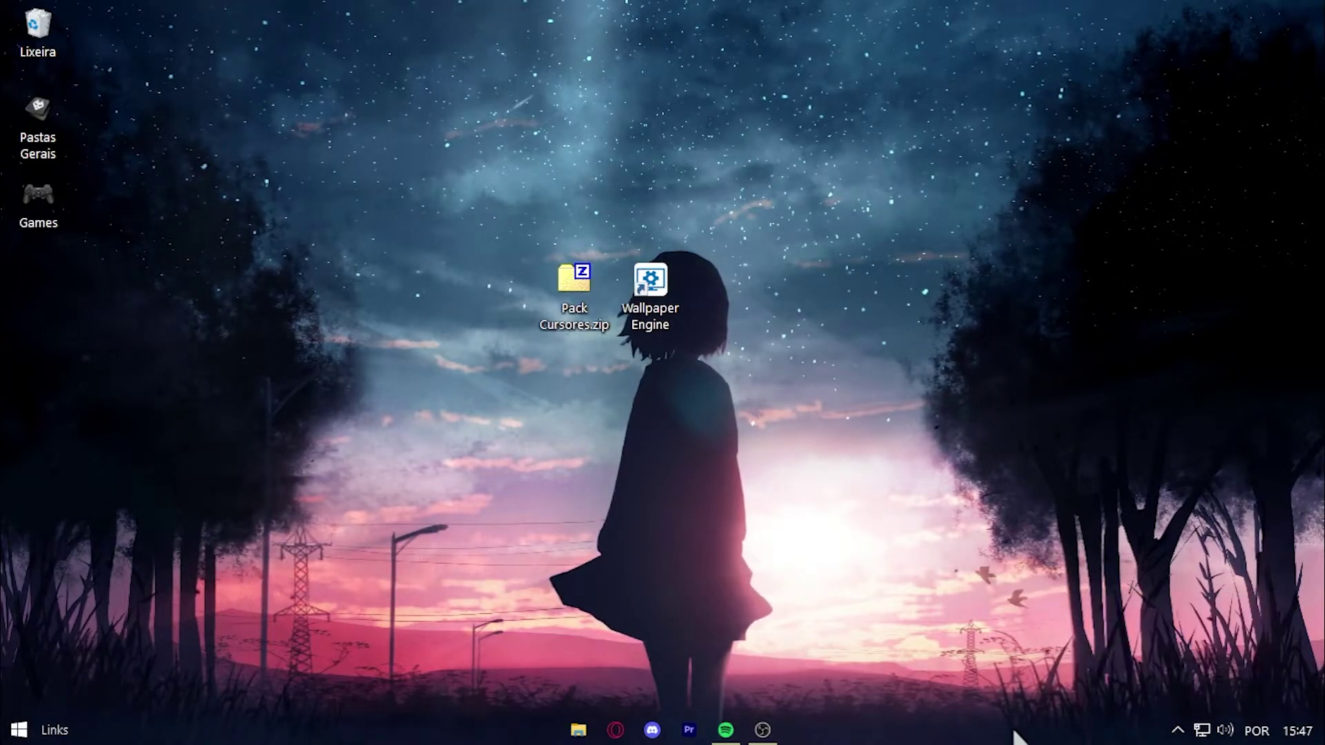
- Unlock the taskbar and hide the title of the Links toolbar
{"action": "right_click", "coordinate": [376, 744]}
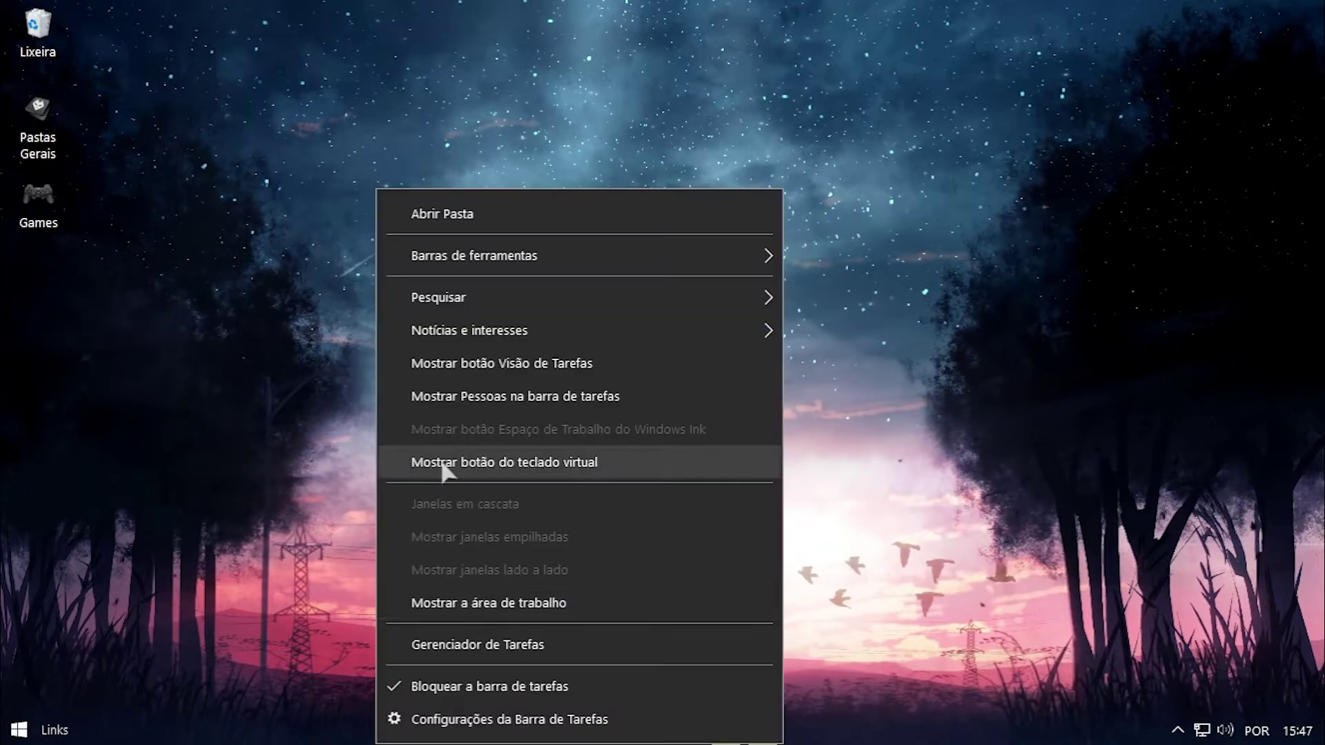
{"action": "left_click", "coordinate": [445, 681]}
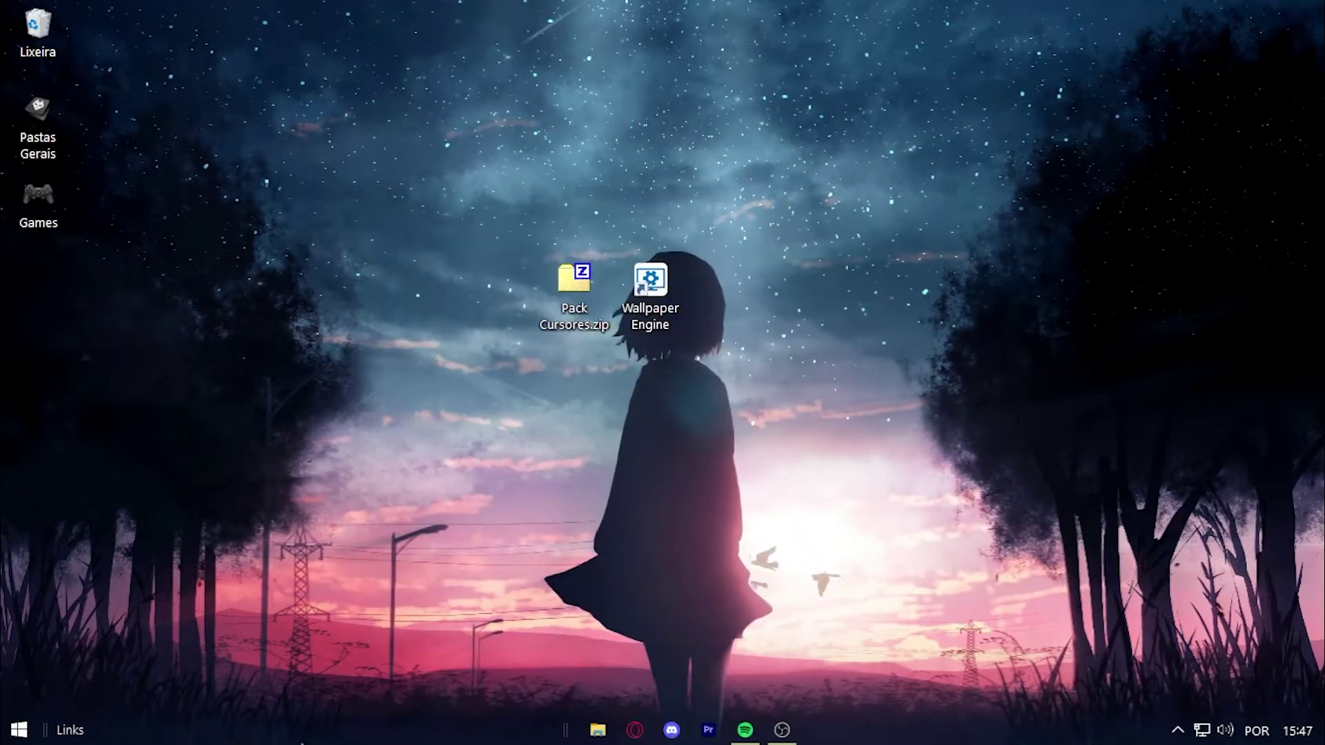
{"action": "right_click", "coordinate": [482, 737]}
{"action": "left_click", "coordinate": [531, 144]}
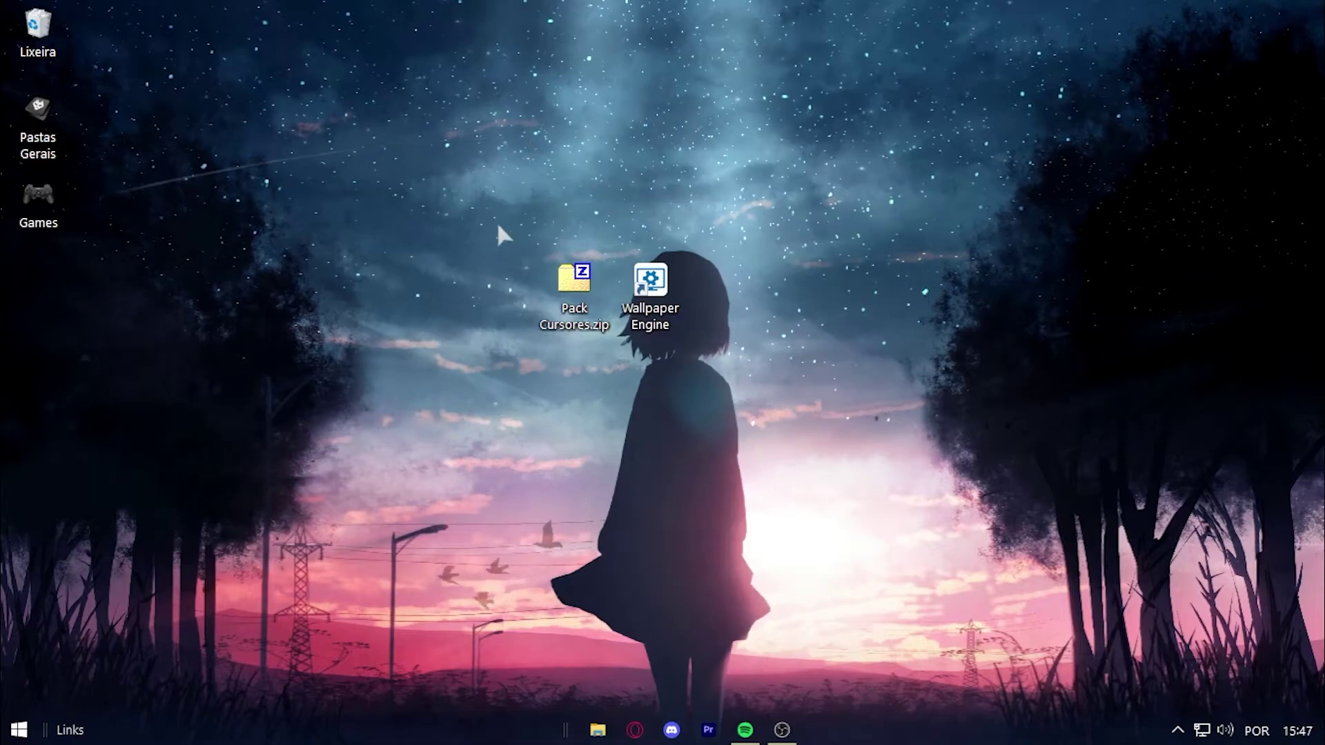
{"action": "right_click", "coordinate": [526, 742]}
{"action": "left_click", "coordinate": [529, 183]}
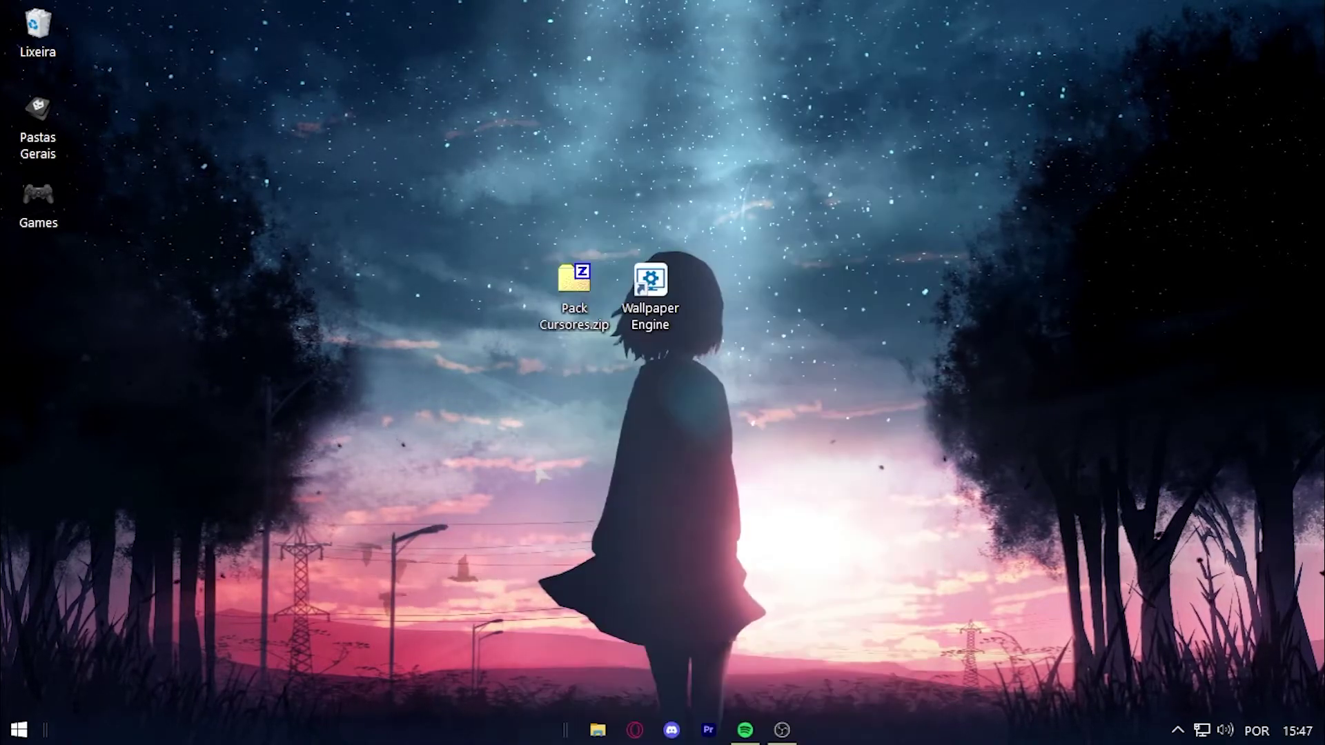
- Fine-tune the centring of the app icons on the taskbar and leave the taskbar locked
{"action": "right_click", "coordinate": [511, 743]}
{"action": "left_click", "coordinate": [580, 685]}
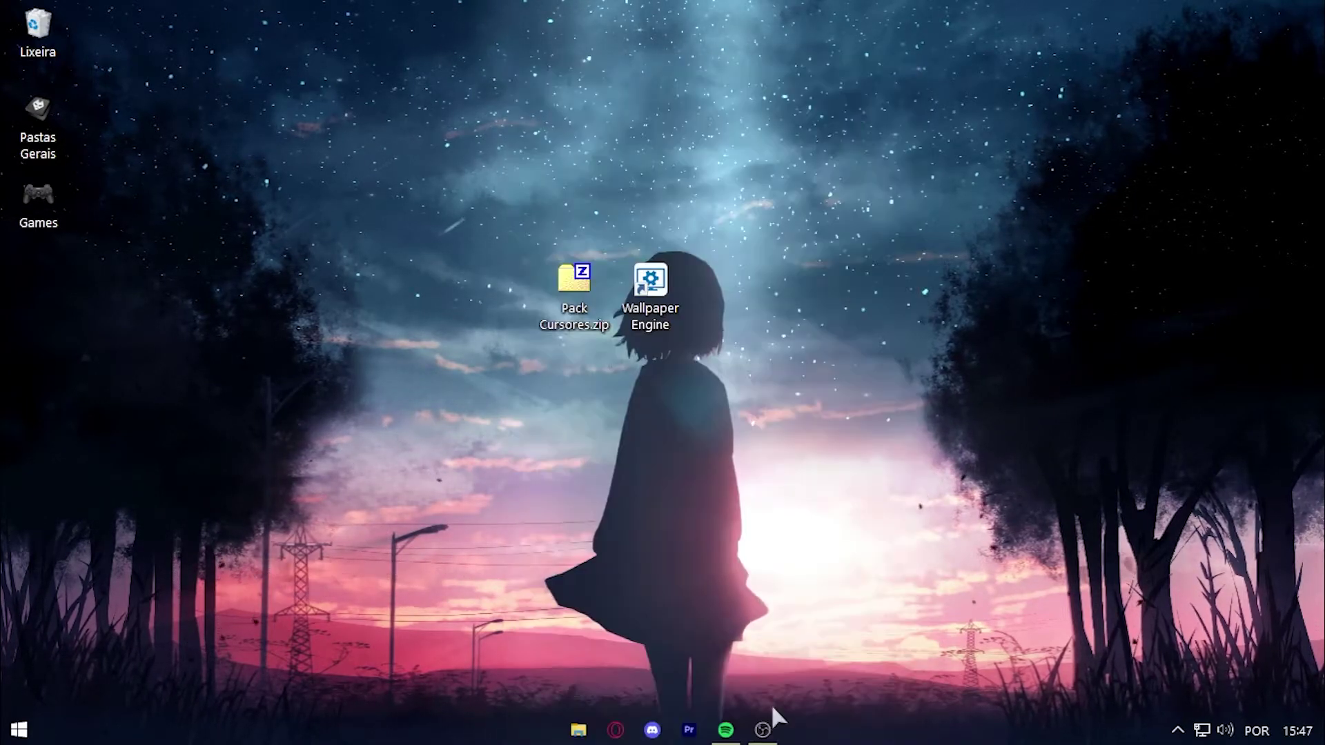
{"action": "right_click", "coordinate": [512, 737]}
{"action": "left_click", "coordinate": [579, 685]}
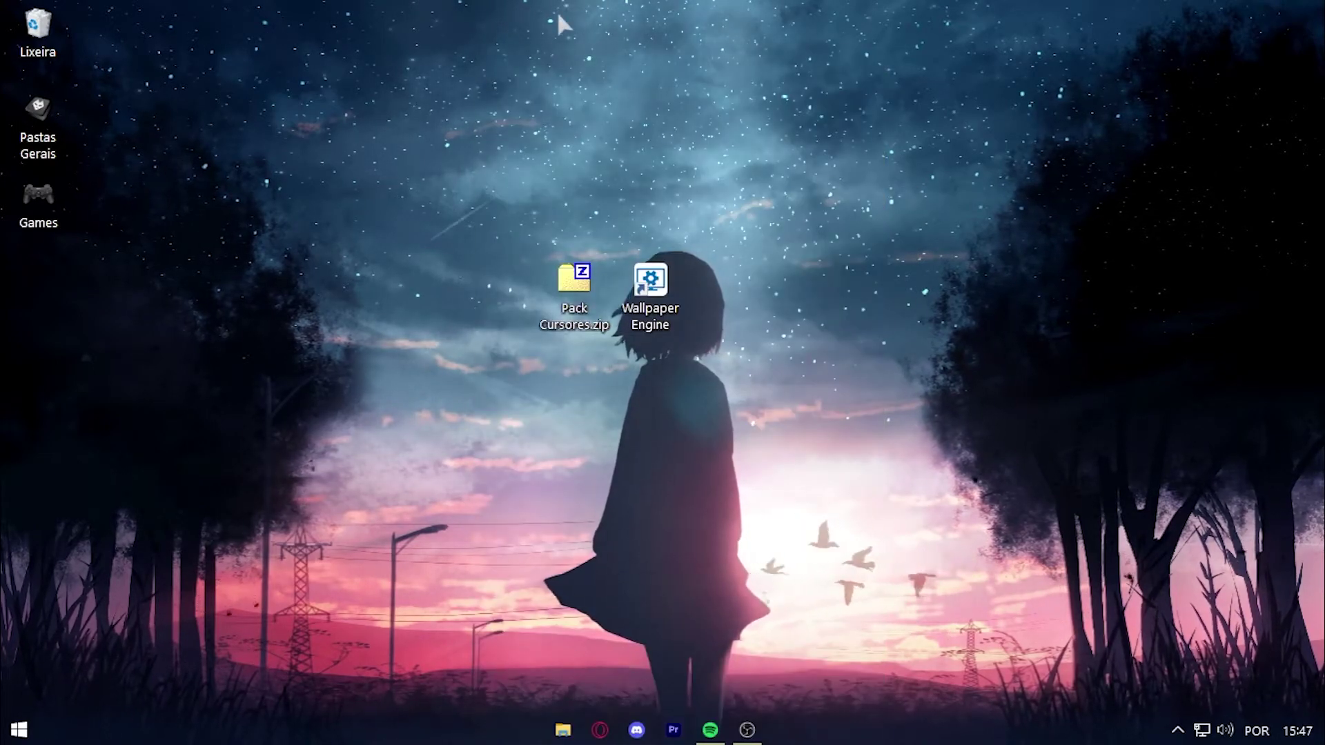
{"action": "left_click", "coordinate": [710, 324]}
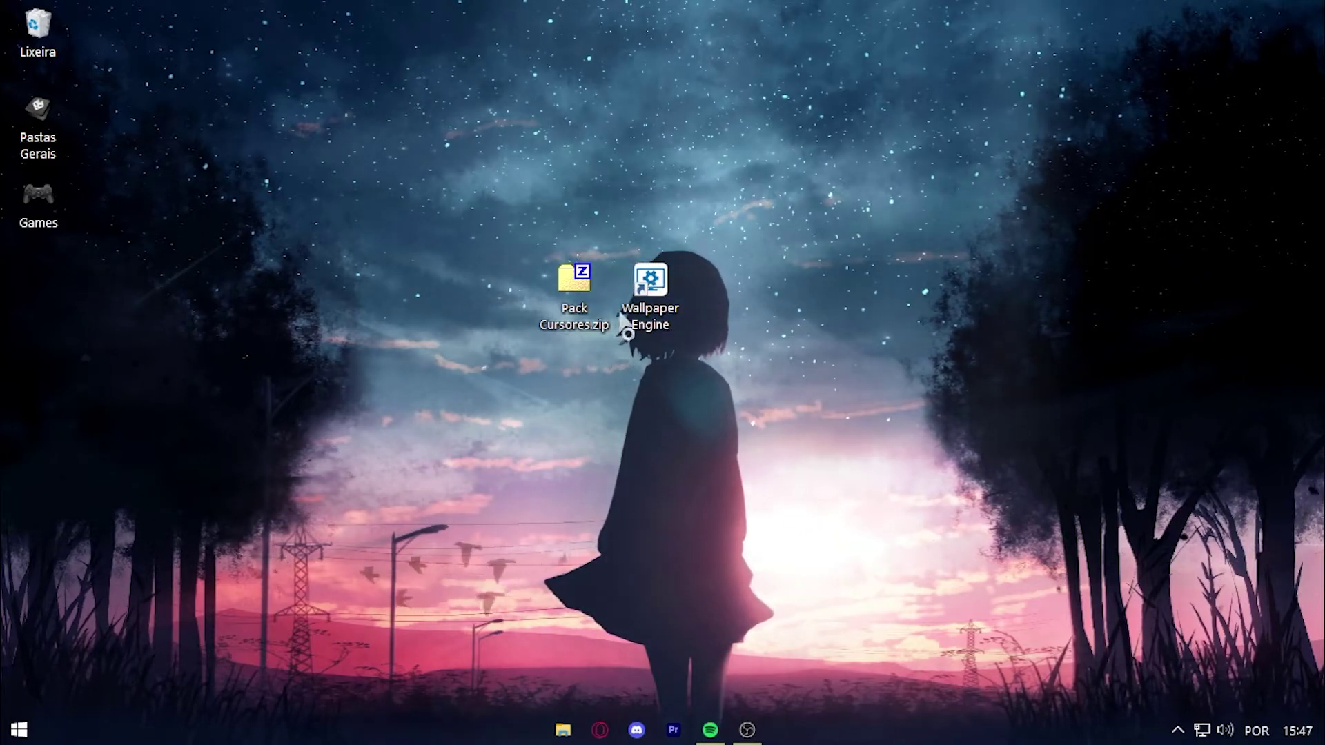
- Switch to Opera GX, open YouTube in a new tab, and close the ASMR Burger King video tab
{"action": "double_click", "coordinate": [678, 269]}
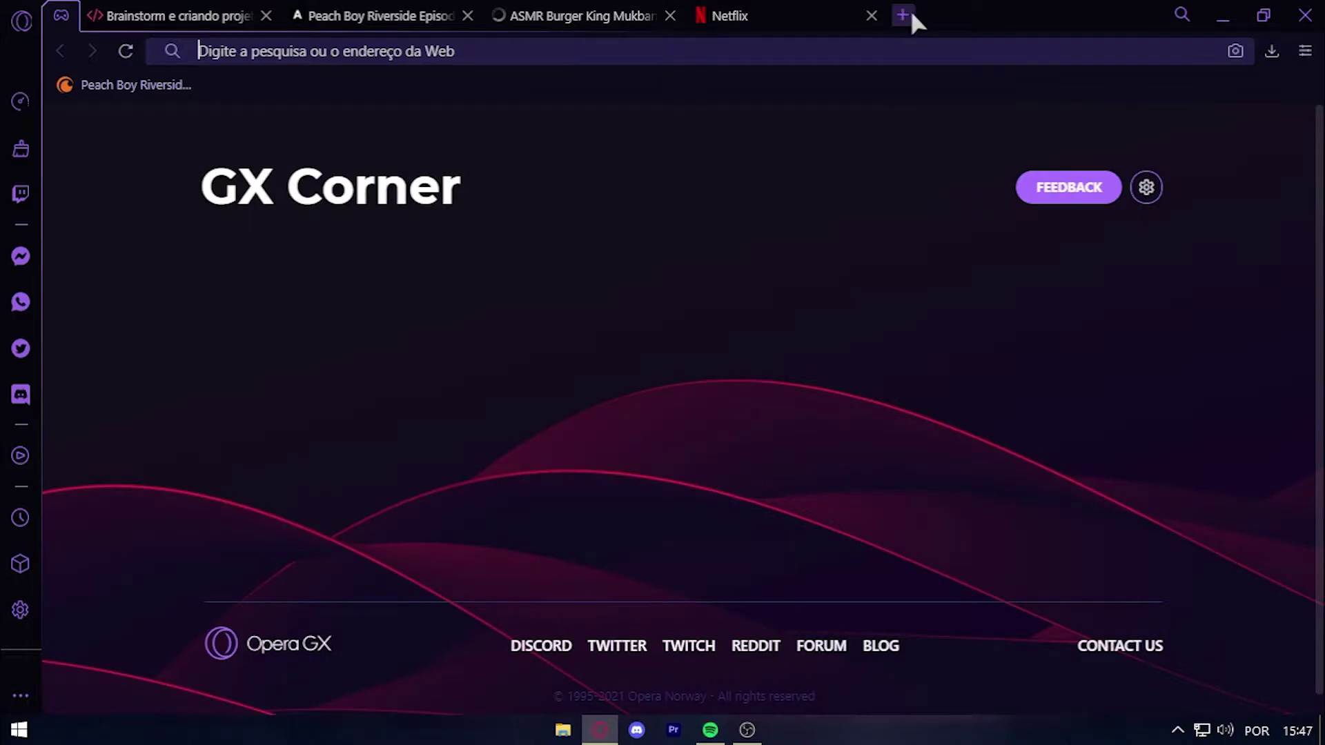
{"action": "left_click", "coordinate": [903, 16]}
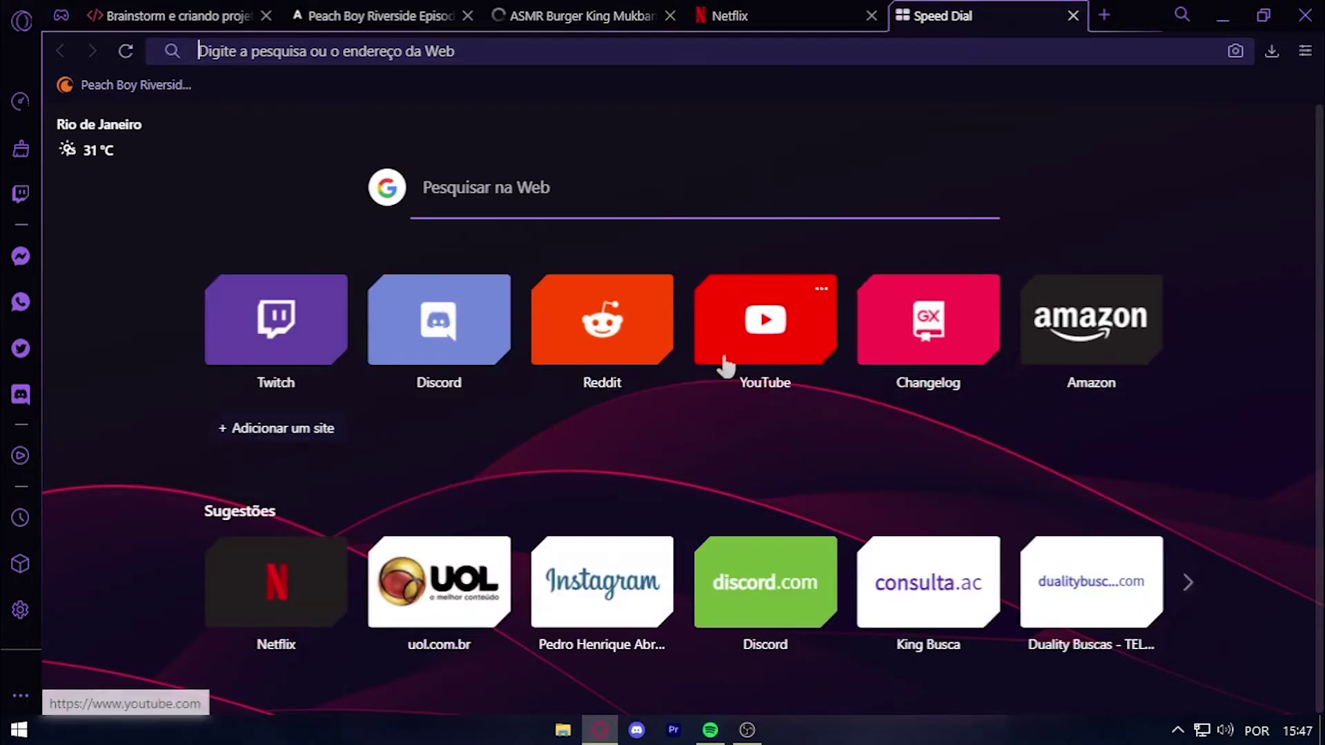
{"action": "left_click", "coordinate": [737, 345]}
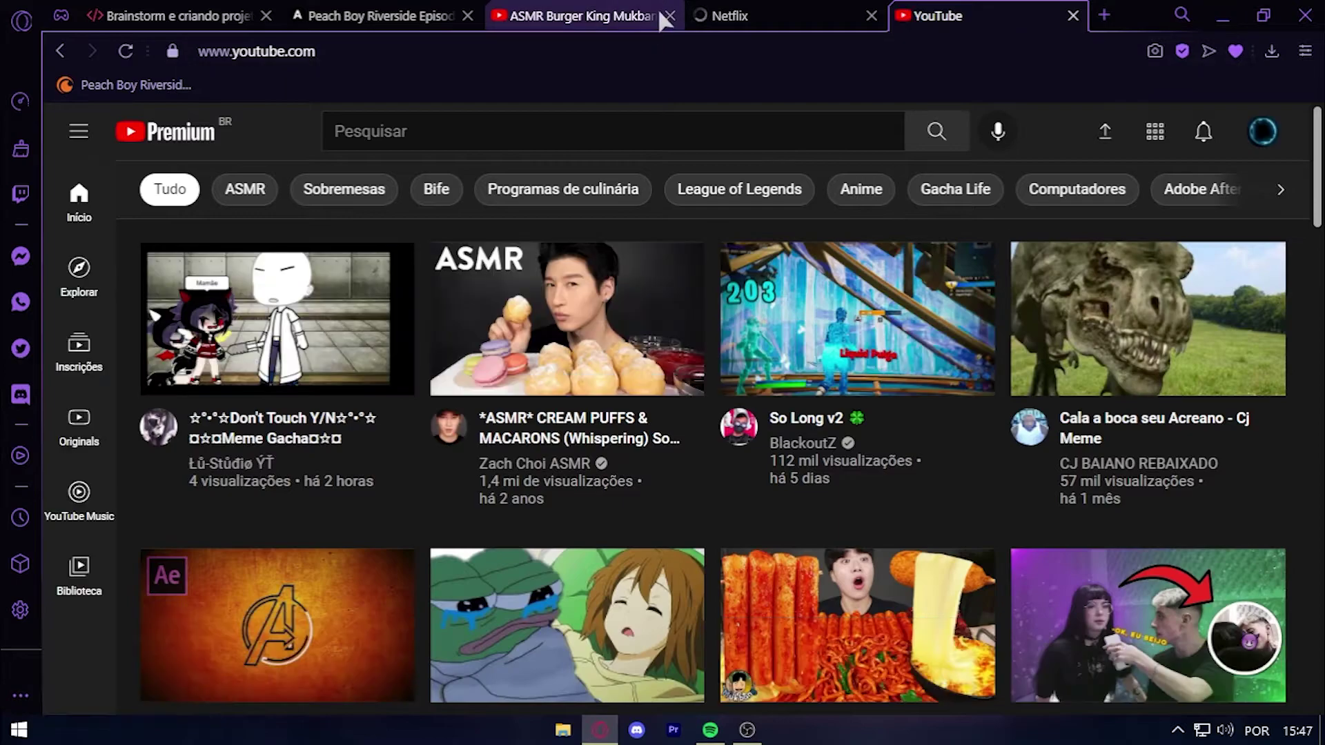
{"action": "left_click", "coordinate": [668, 16]}
- Search YouTube for "relaxing wallpaper anime"
{"action": "left_click", "coordinate": [740, 143]}
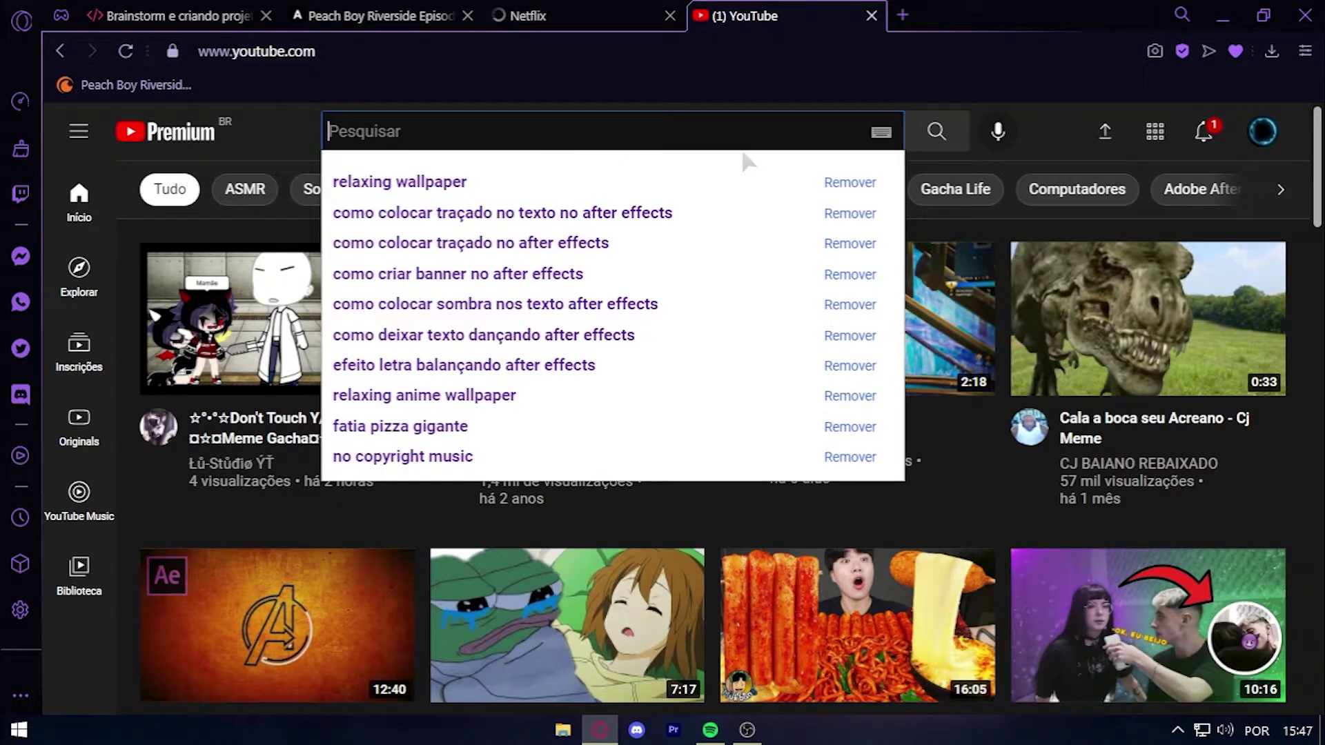
{"action": "type", "text": "w"}
{"action": "key", "text": "BackSpace"}
{"action": "type", "text": "relax"}
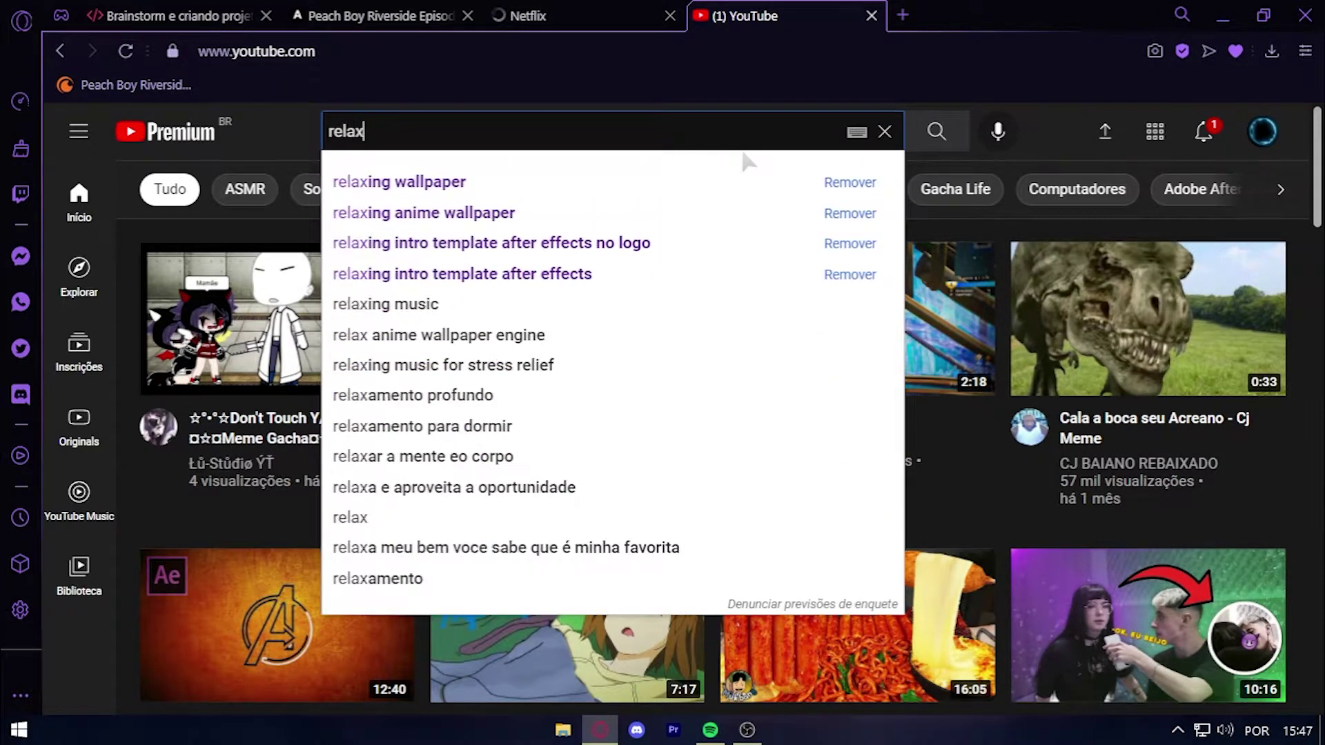
{"action": "type", "text": "ing wa"}
{"action": "key", "text": "BackSpace"}
{"action": "key", "text": "BackSpace"}
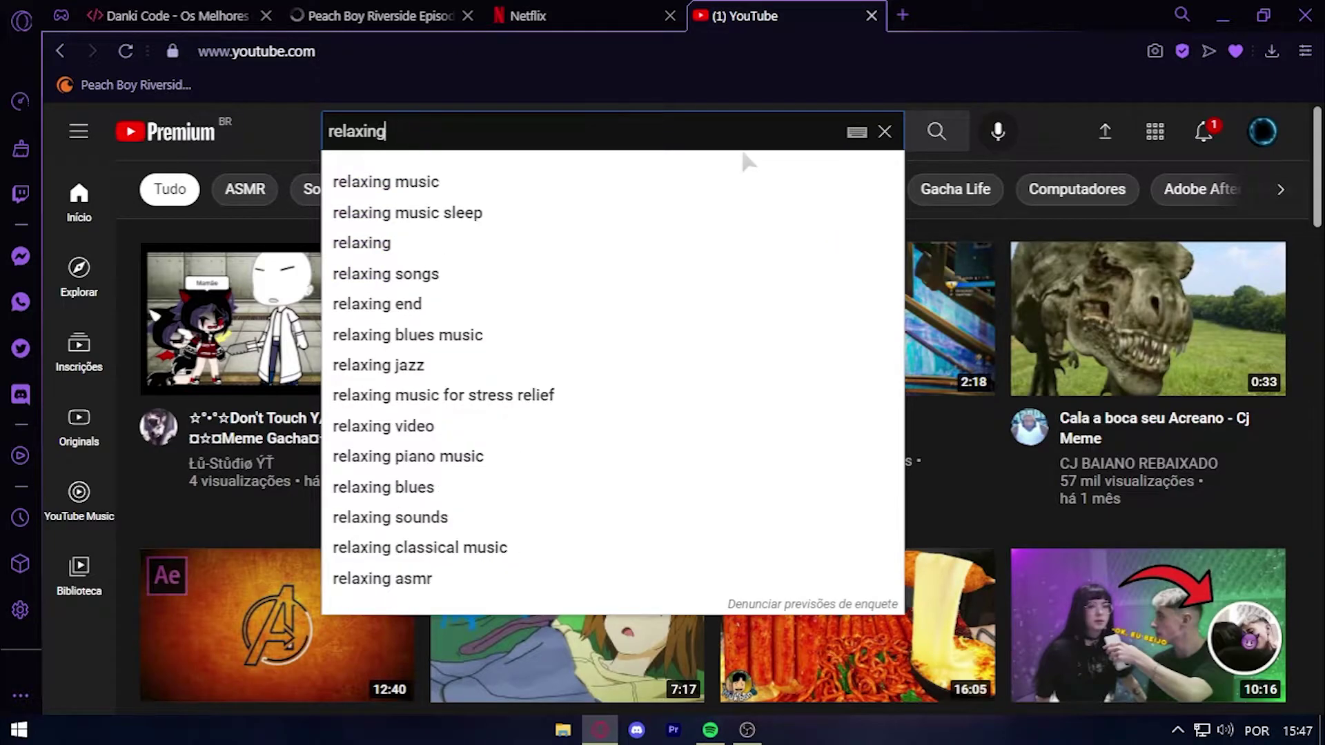
{"action": "type", "text": "wallpaper anu"}
{"action": "key", "text": "BackSpace"}
{"action": "type", "text": "ime"}
{"action": "key", "text": "Return"}
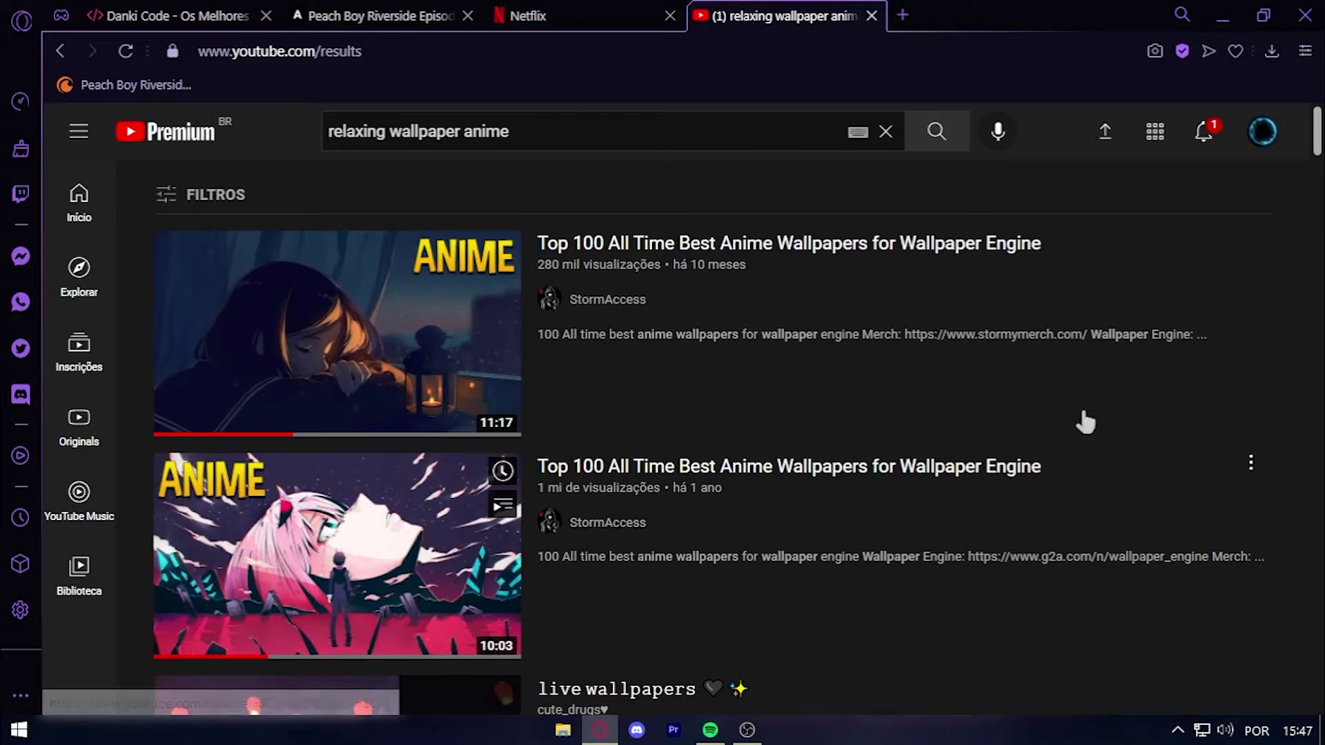
- Open the 11-minute video "Top 100 All Time Best Anime Wallpapers for Wallpaper Engine" and mute it
{"action": "mouse_move", "coordinate": [1318, 131]}
{"action": "left_mouse_down"}
{"action": "mouse_move", "coordinate": [1316, 336]}
{"action": "mouse_move", "coordinate": [1312, 138]}
{"action": "left_mouse_up"}
{"action": "left_click", "coordinate": [412, 362]}
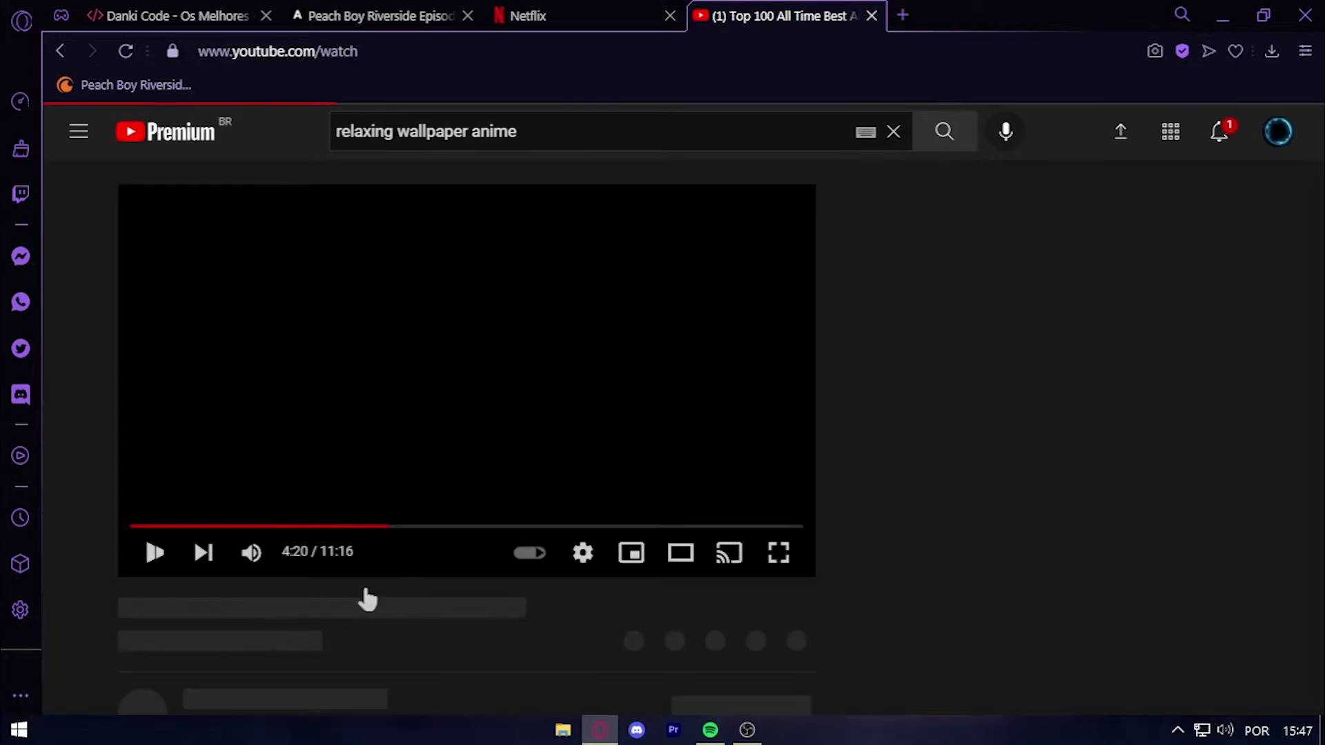
{"action": "left_click", "coordinate": [262, 559]}
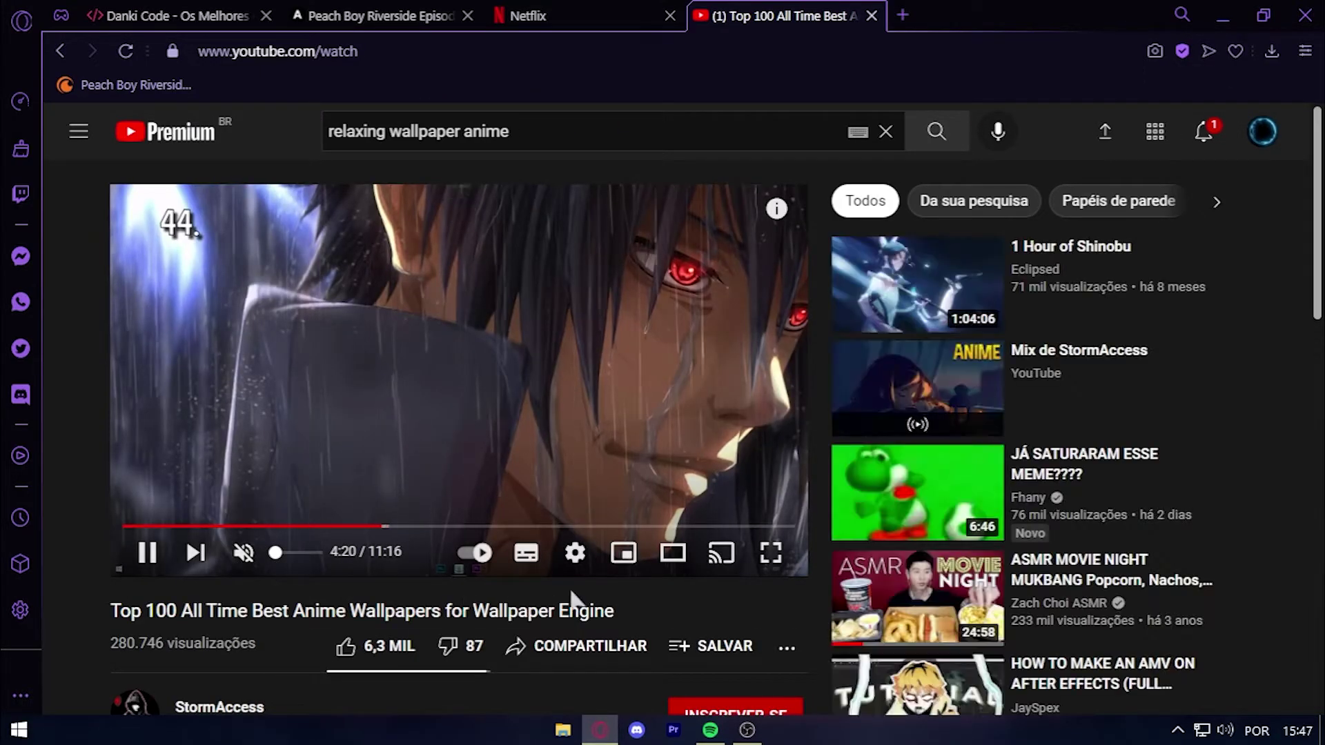
- Set the video's playback speed to 1.5
{"action": "left_click", "coordinate": [573, 555]}
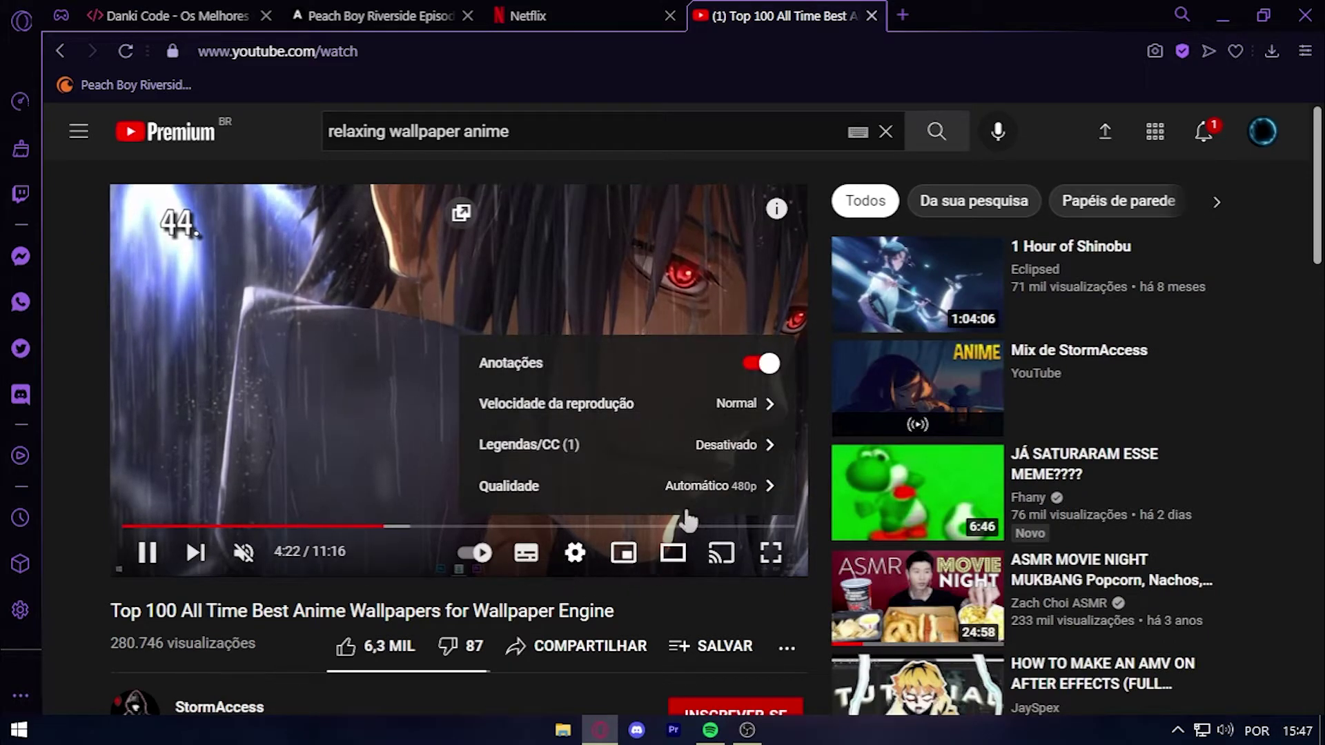
{"action": "left_click", "coordinate": [742, 411]}
{"action": "left_click", "coordinate": [786, 414]}
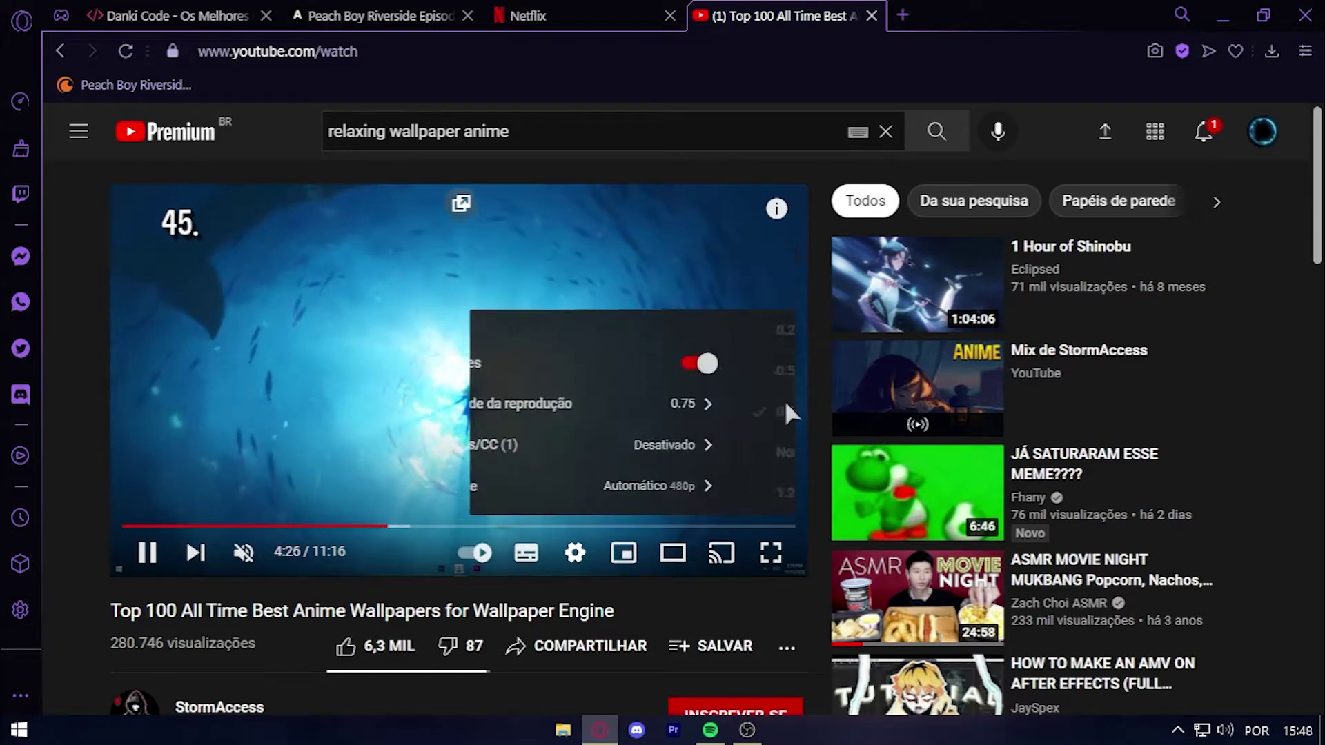
{"action": "left_click", "coordinate": [785, 404]}
{"action": "scroll", "coordinate": [773, 476], "scroll_direction": "down", "scroll_amount": 2}
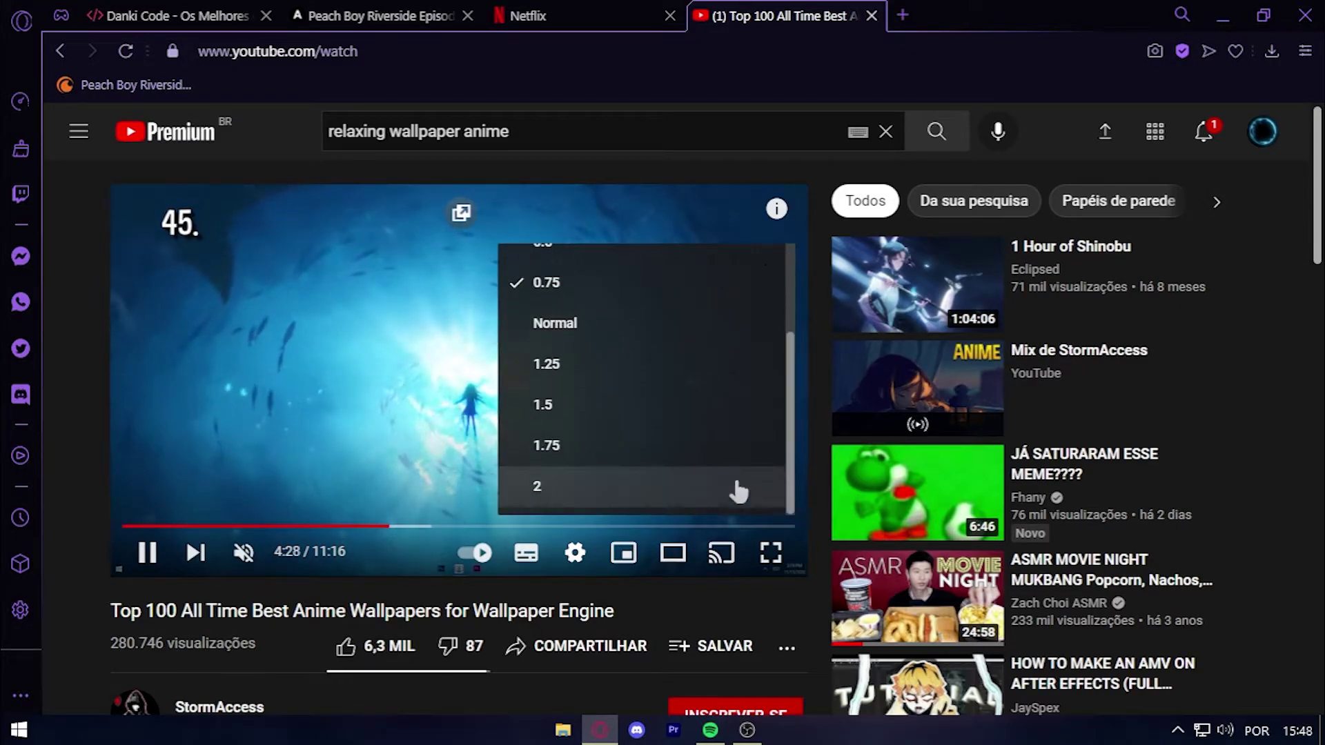
{"action": "left_click", "coordinate": [594, 421]}
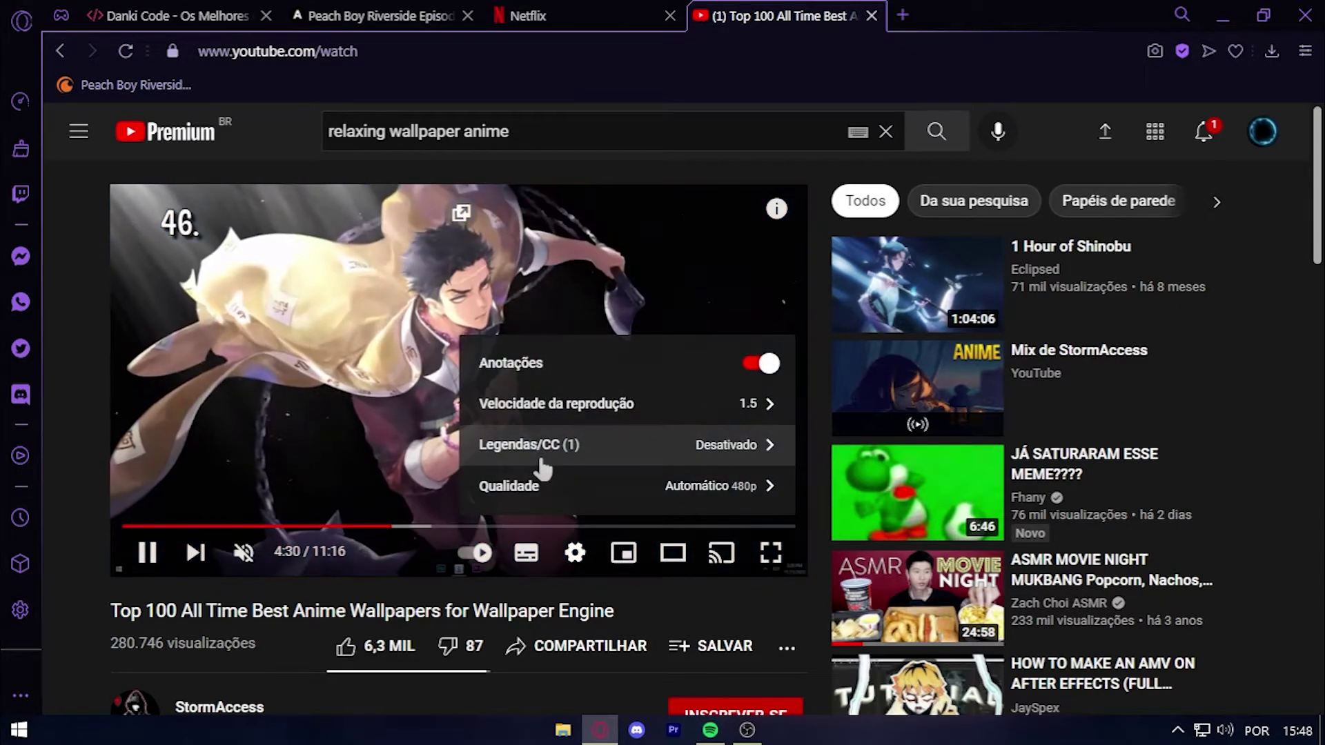
{"action": "key", "text": "Escape"}
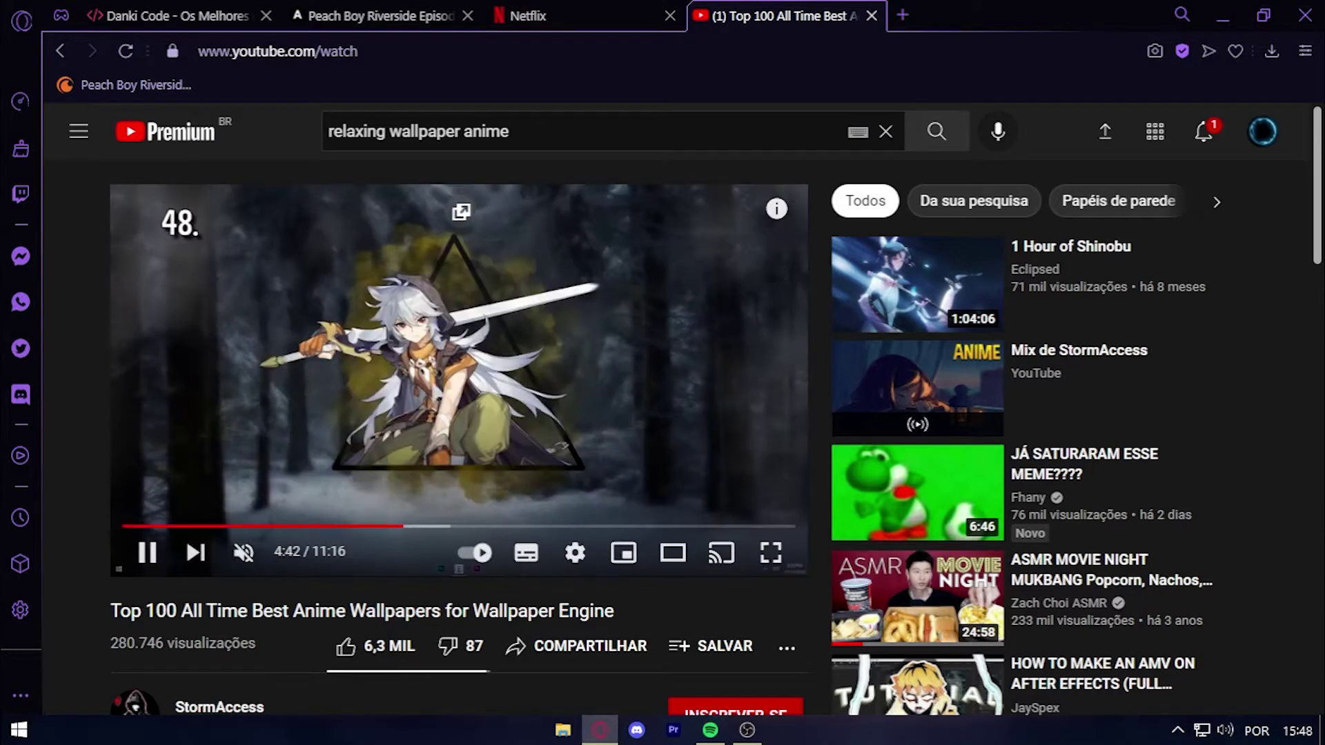
{"action": "key", "text": "/"}
{"action": "scroll", "coordinate": [746, 286], "scroll_direction": "down", "scroll_amount": 3}
{"action": "scroll", "coordinate": [726, 283], "scroll_direction": "up", "scroll_amount": 2}
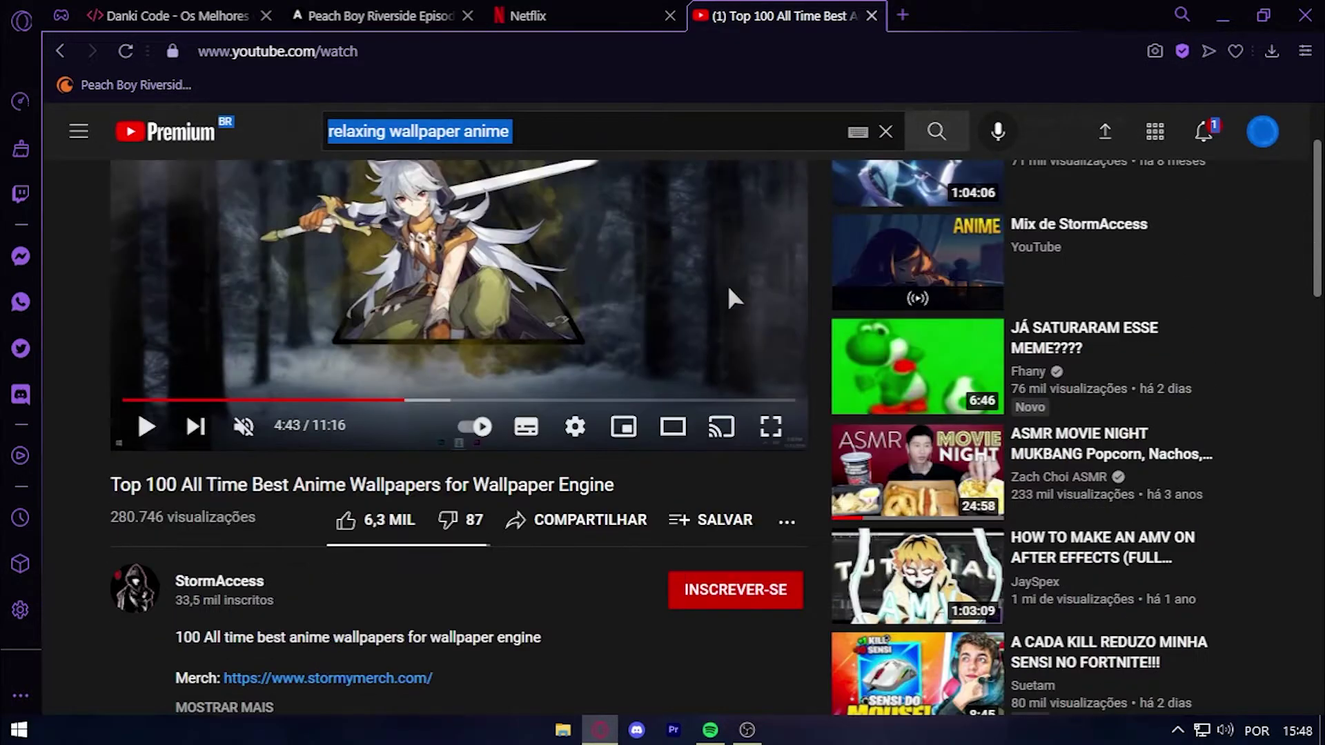
{"action": "scroll", "coordinate": [769, 289], "scroll_direction": "up", "scroll_amount": 1}
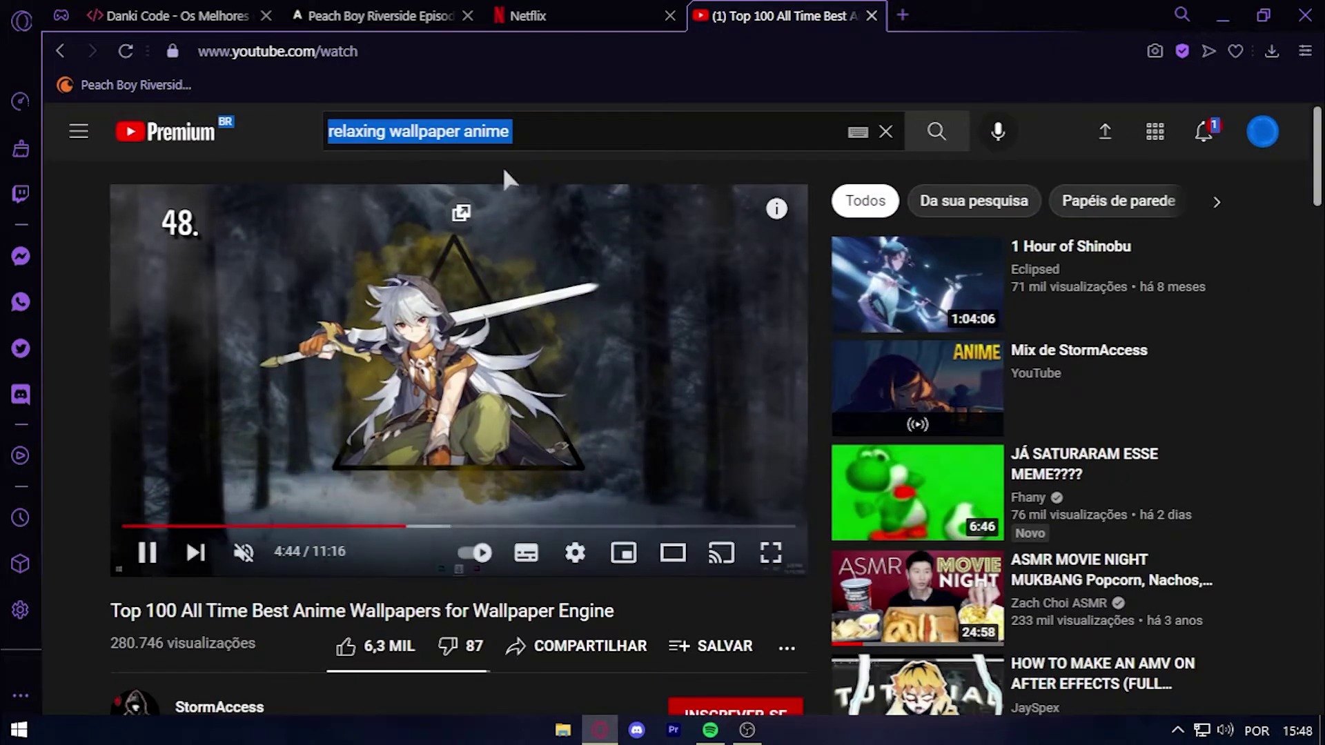
{"action": "key", "text": "End"}
{"action": "left_click", "coordinate": [98, 417]}
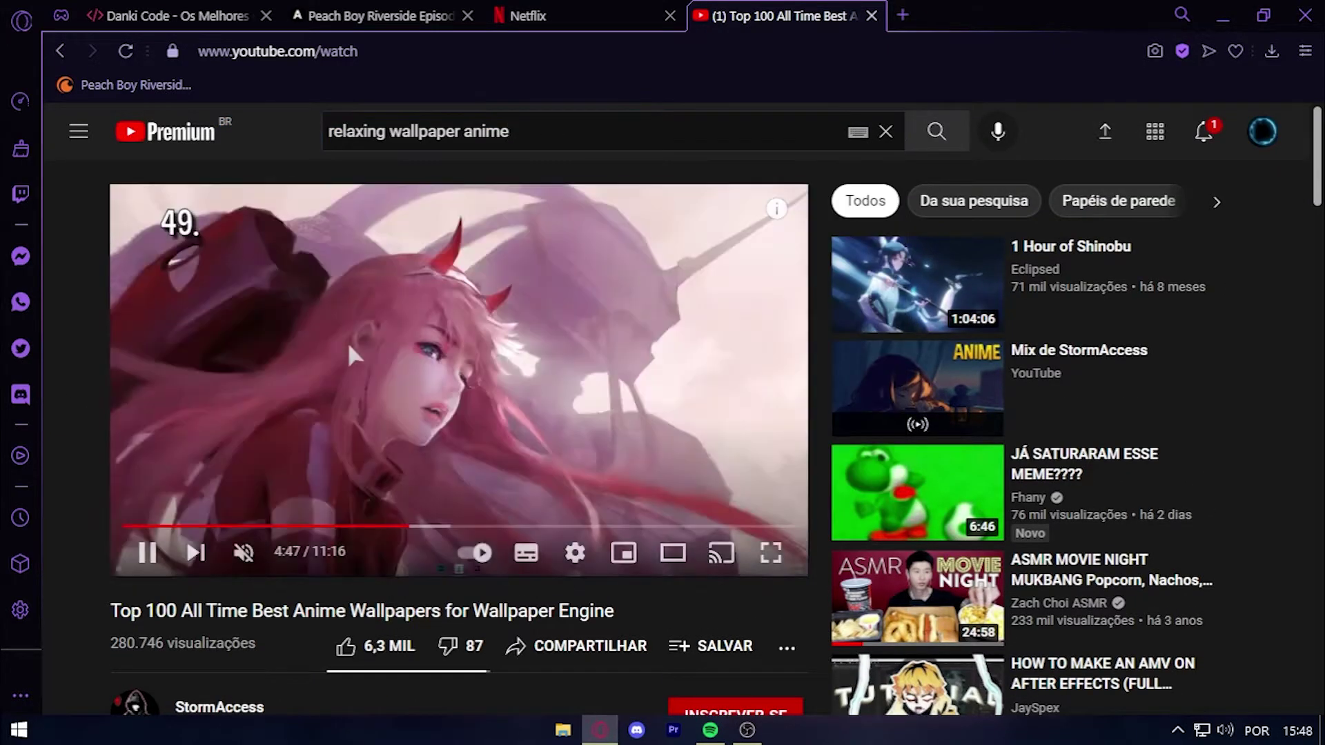
- Pause the video at wallpaper 49, expand its description and open the Steam link listed for number 49
{"action": "left_click", "coordinate": [352, 355]}
{"action": "scroll", "coordinate": [330, 379], "scroll_direction": "down", "scroll_amount": 7}
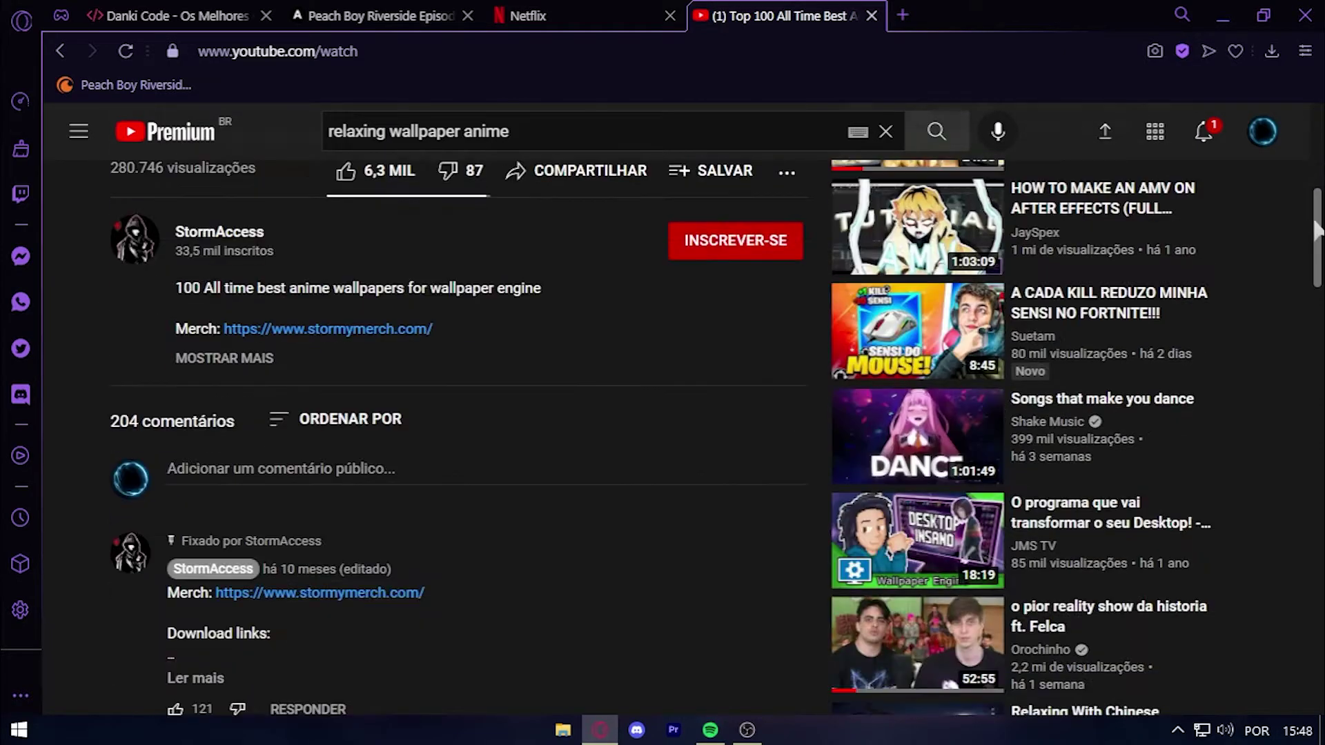
{"action": "left_click", "coordinate": [224, 352]}
{"action": "left_click_drag", "start_coordinate": [1319, 182], "coordinate": [1320, 362]}
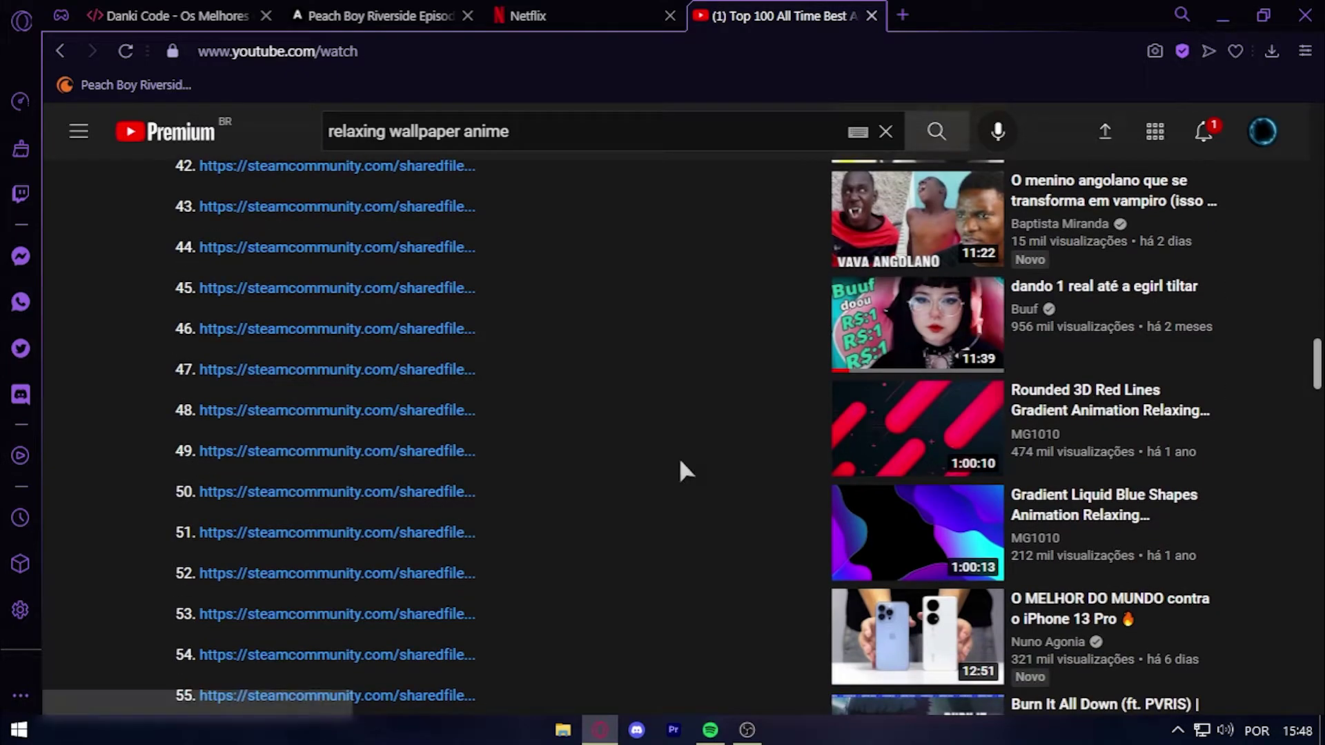
{"action": "left_click", "coordinate": [433, 452]}
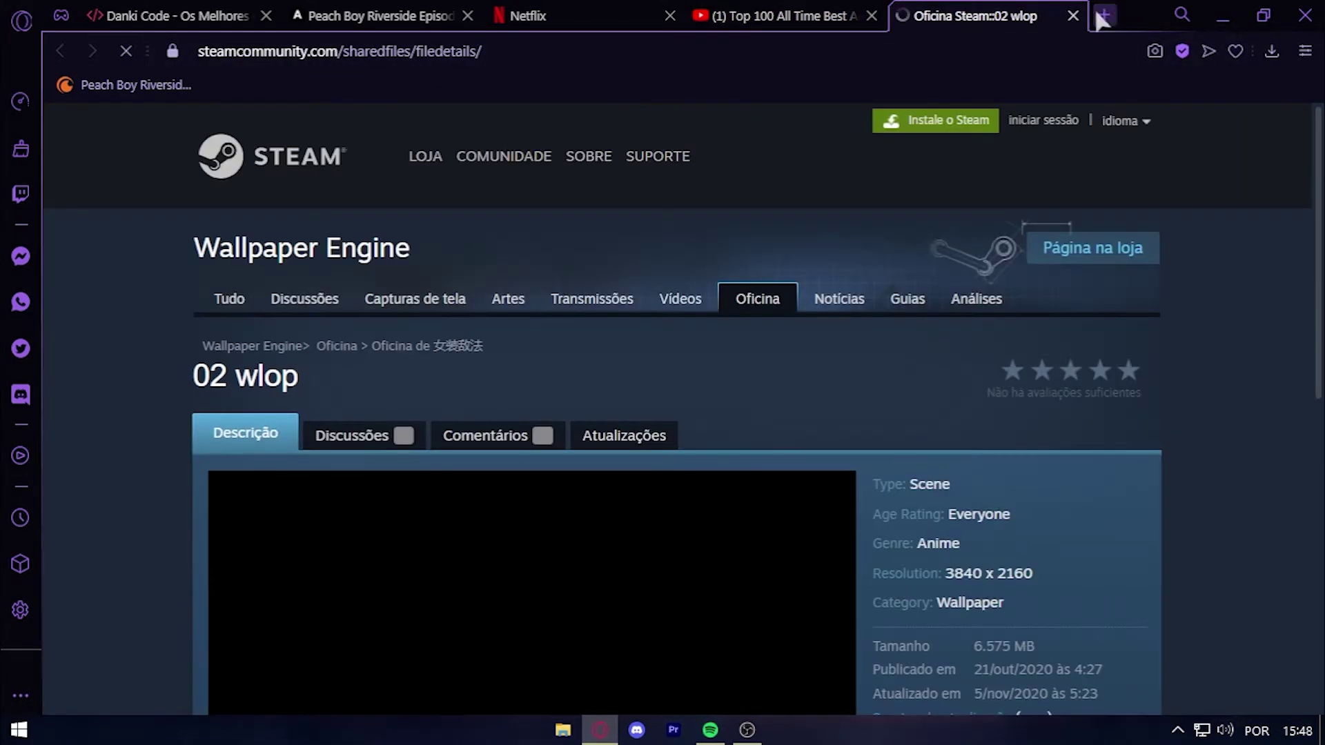
- Copy the web address of the "02 wlop" Wallpaper Engine workshop page
{"action": "scroll", "coordinate": [754, 421], "scroll_direction": "down", "scroll_amount": 7}
{"action": "scroll", "coordinate": [754, 420], "scroll_direction": "up", "scroll_amount": 5}
{"action": "left_click", "coordinate": [530, 54]}
{"action": "key", "text": "ctrl+c"}
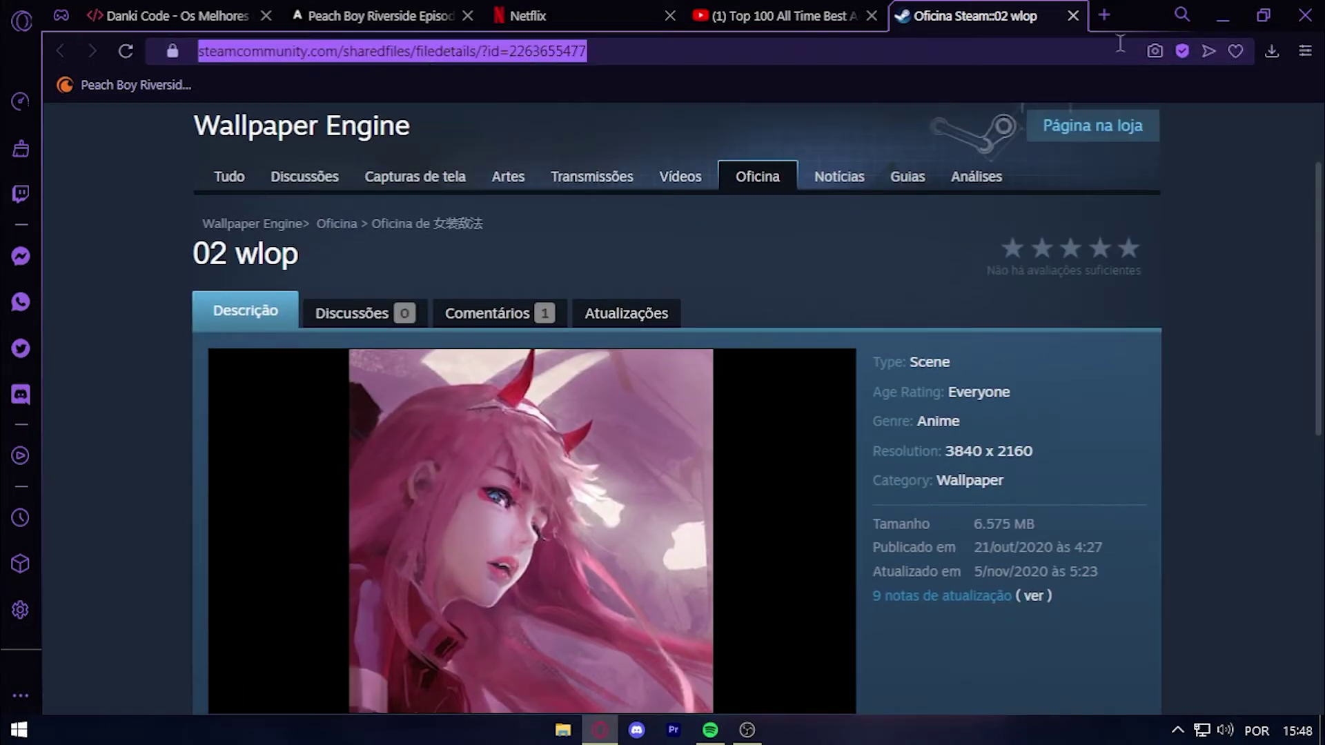
- Search the web for "steam downloader" in a new tab and open the Steam Workshop Downloader :: IO result
{"action": "left_click", "coordinate": [1104, 14]}
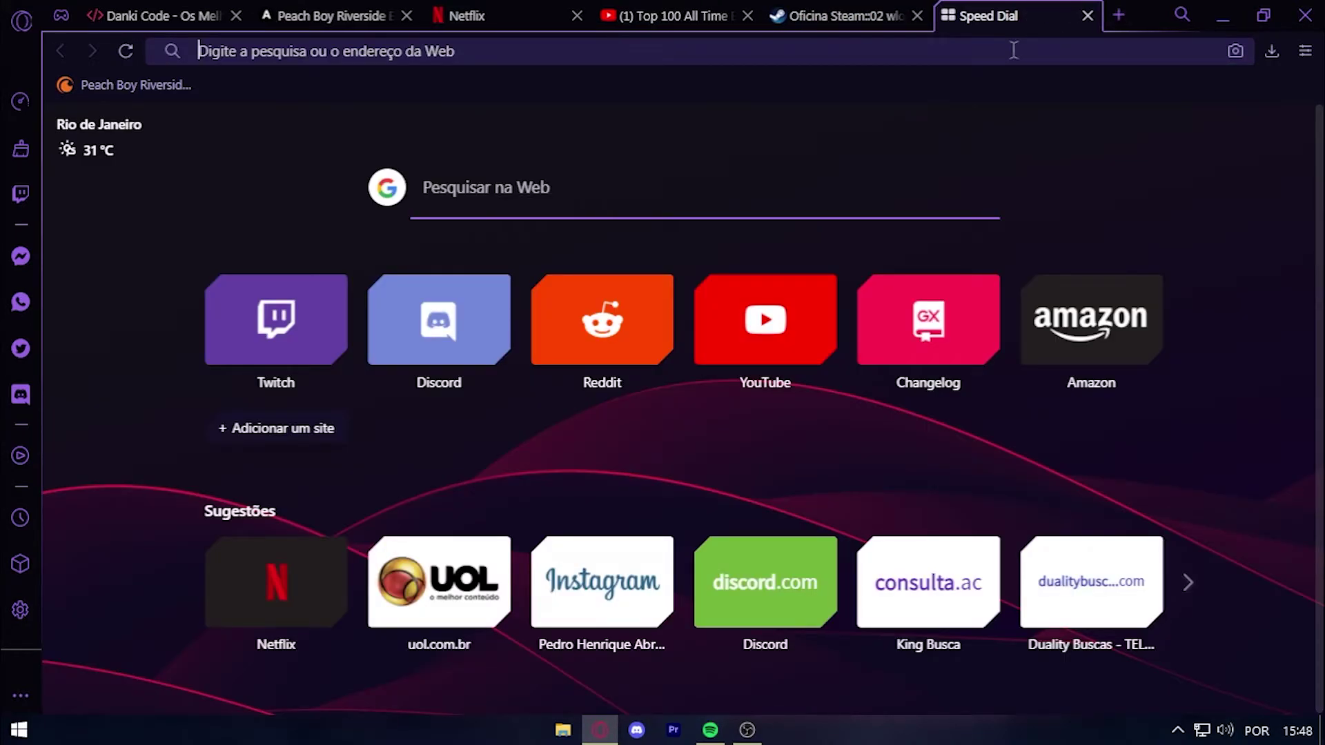
{"action": "type", "text": "steam down"}
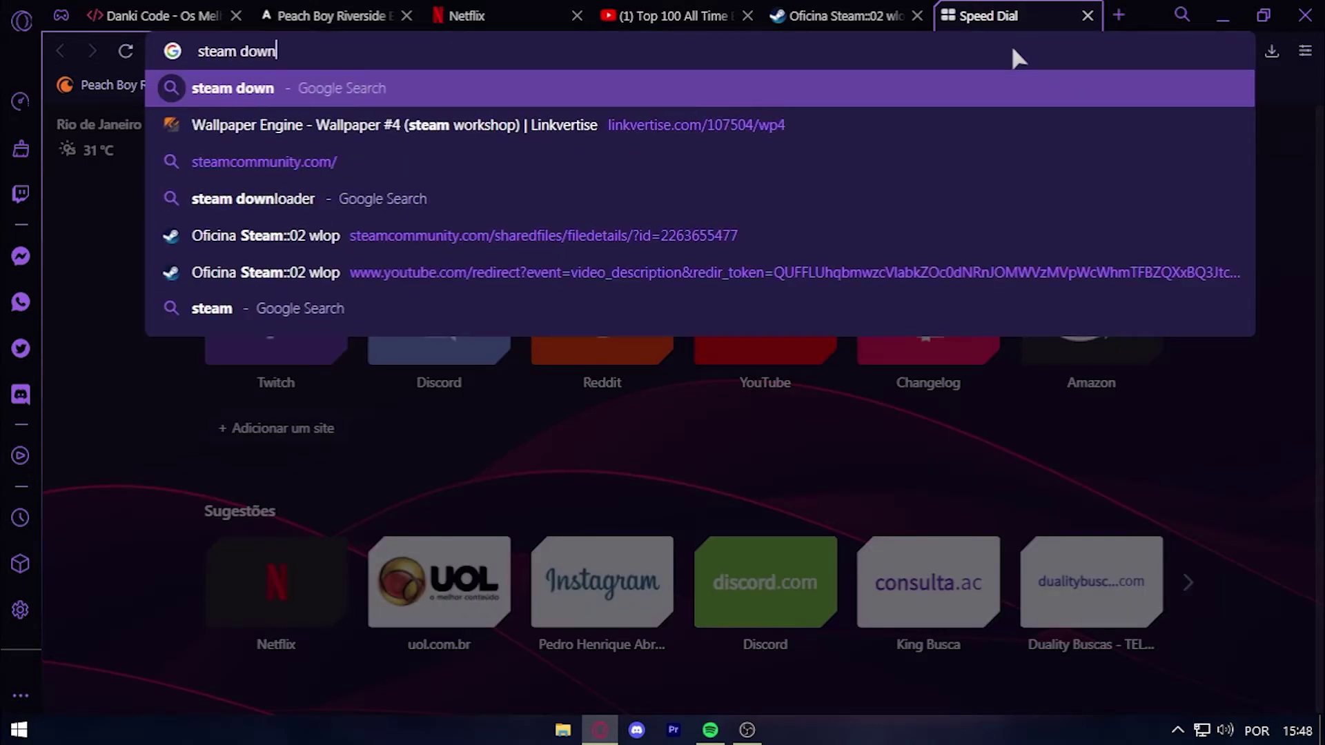
{"action": "type", "text": "loader"}
{"action": "key", "text": "Return"}
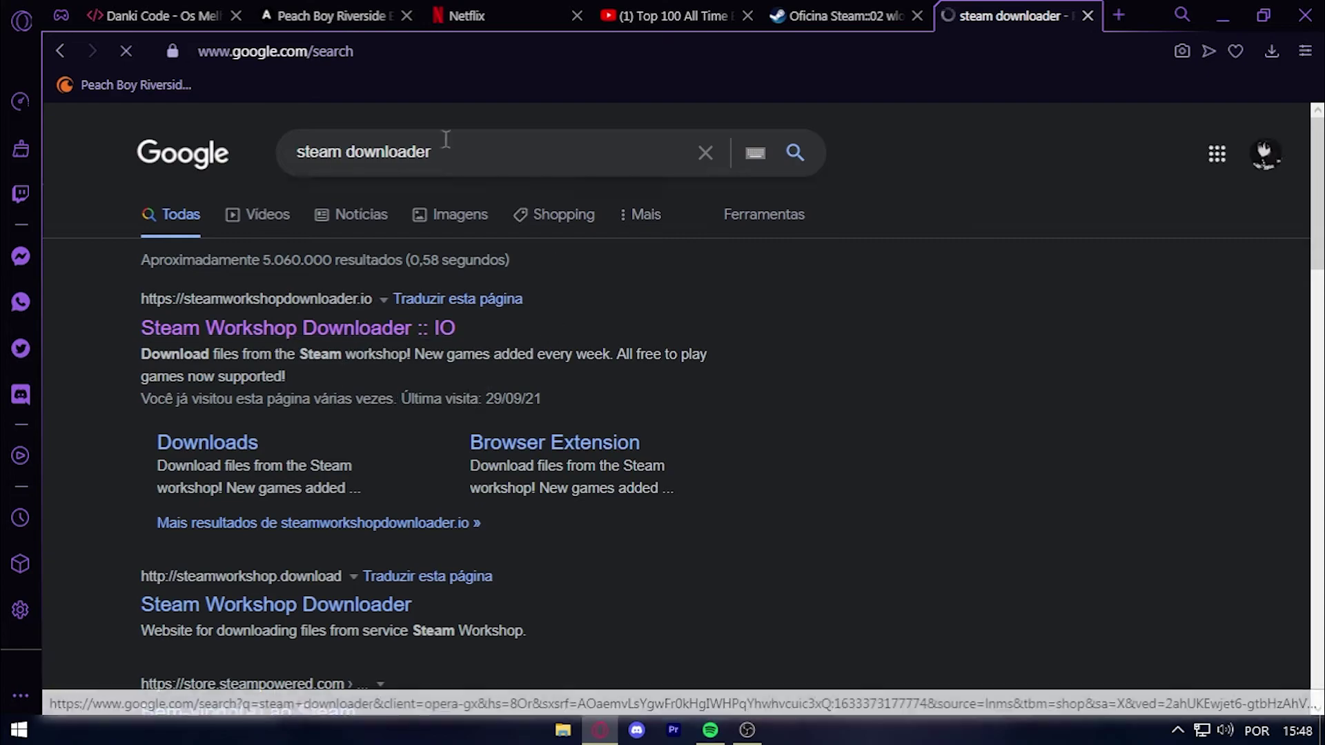
{"action": "left_click", "coordinate": [264, 172]}
{"action": "key", "text": "ctrl+a"}
{"action": "key", "text": "Escape"}
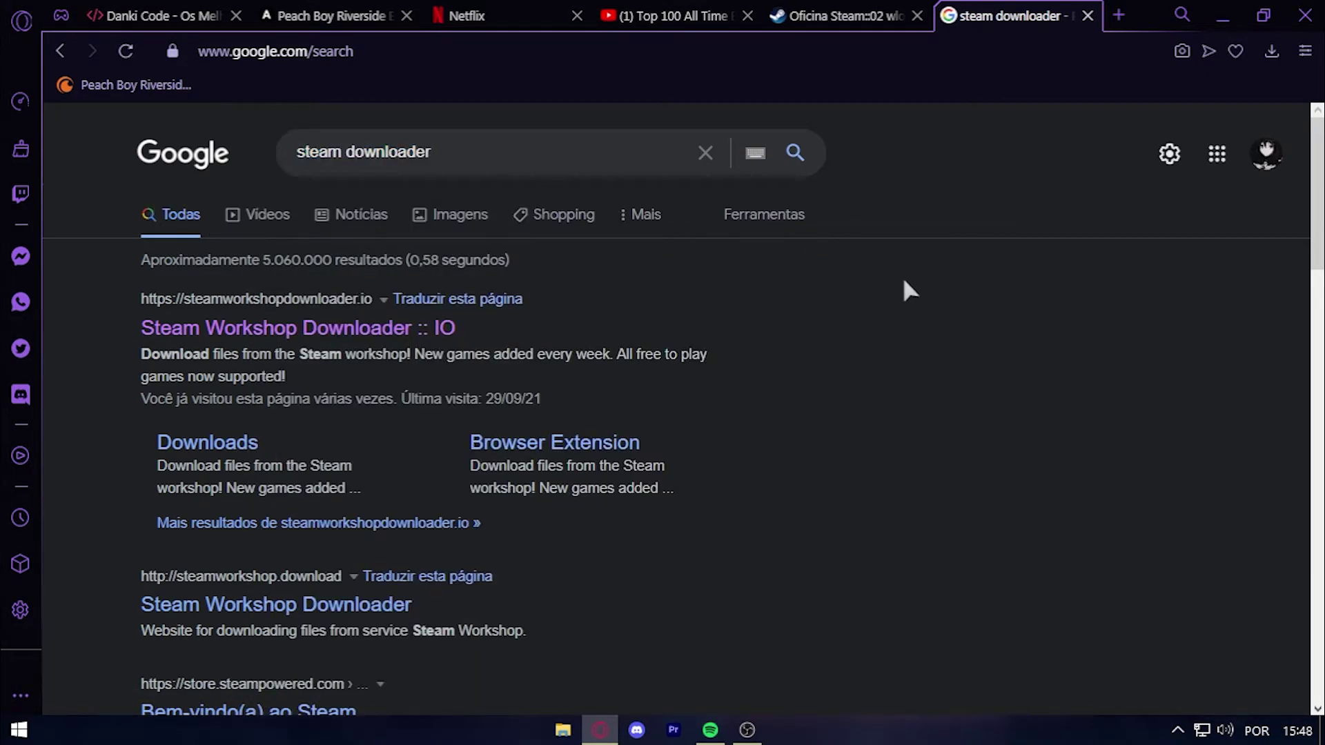
{"action": "left_click", "coordinate": [418, 330]}
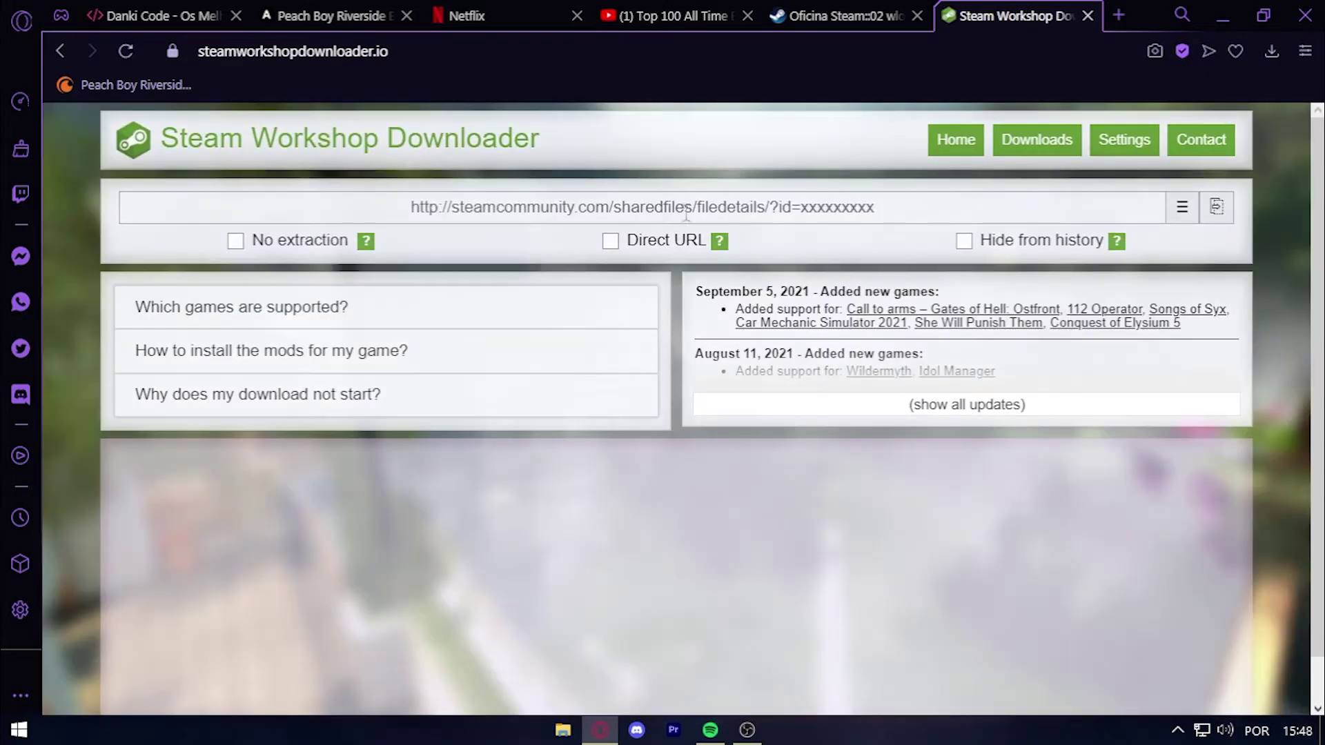
- Paste the copied workshop address into Steam Workshop Downloader and download the "02 wlop" wallpaper
{"action": "left_click", "coordinate": [686, 202]}
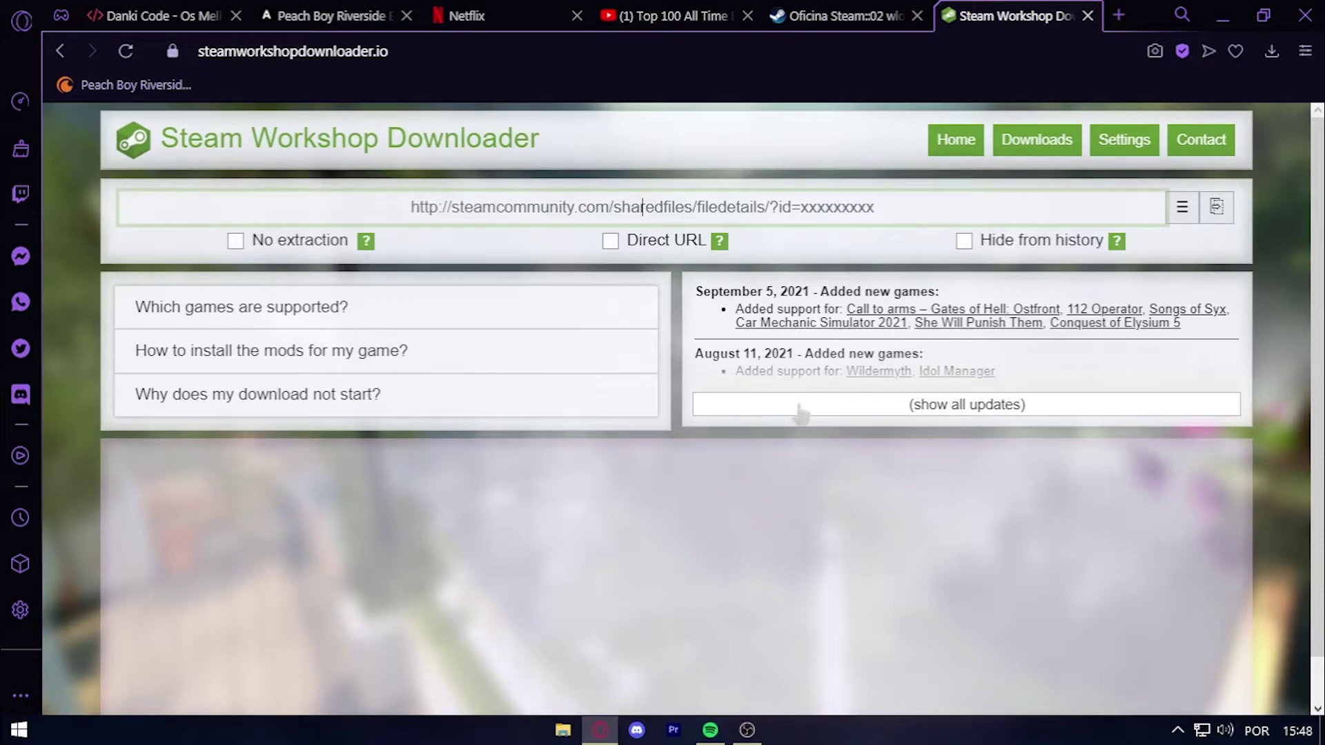
{"action": "key", "text": "ctrl+v"}
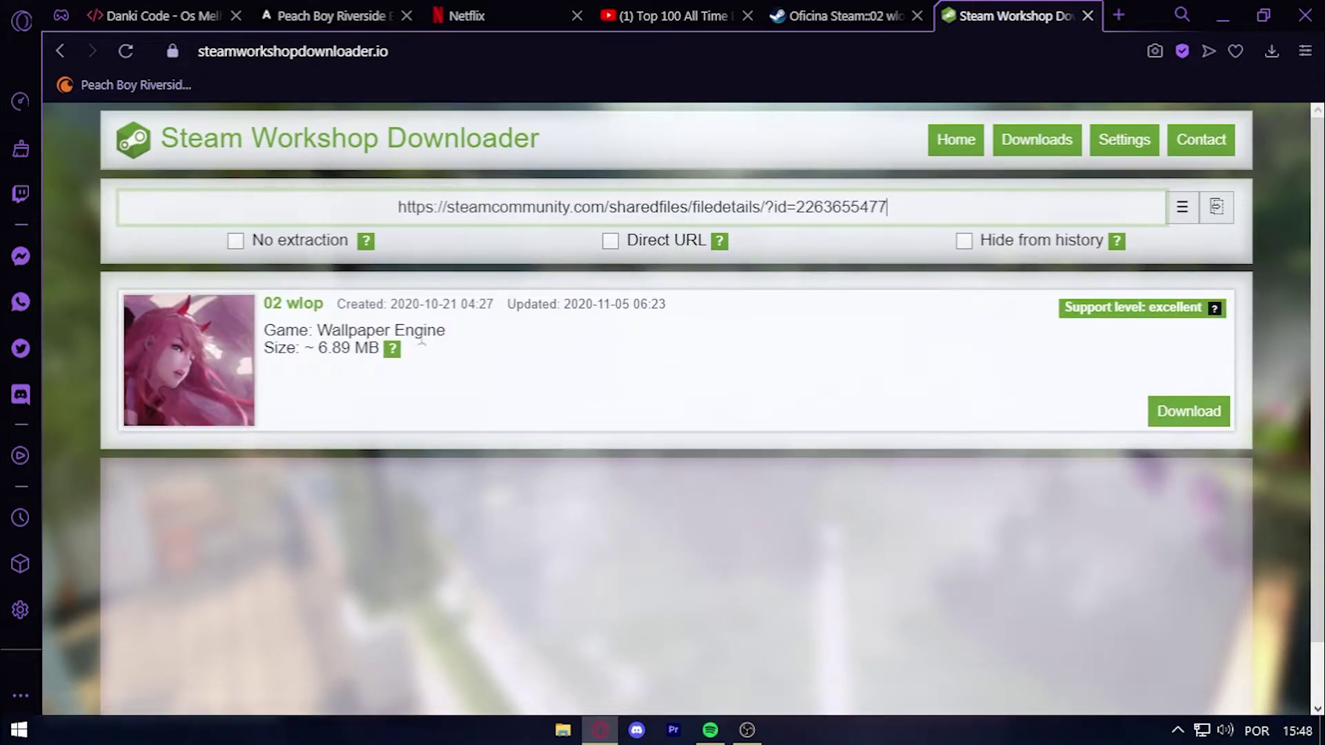
{"action": "left_click", "coordinate": [1187, 418]}
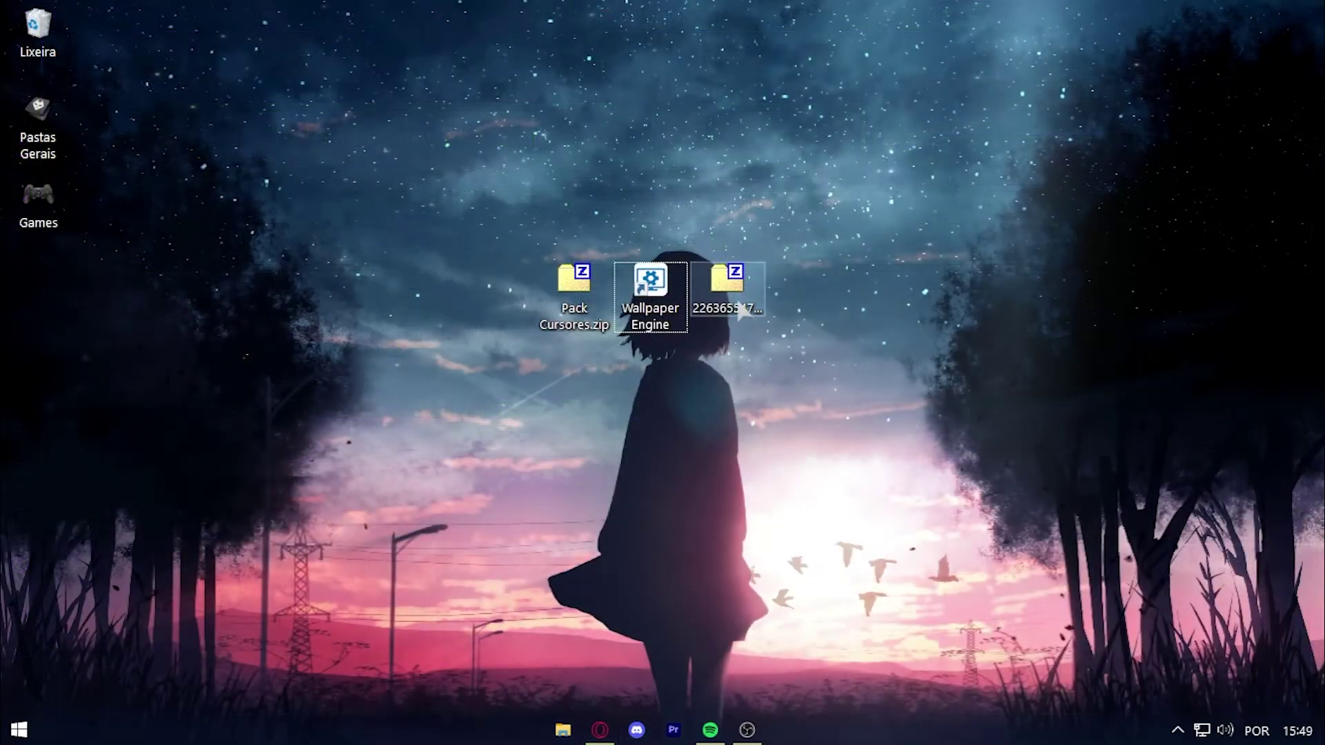
- Open the file location of the desktop's Wallpaper Engine shortcut
{"action": "left_click_drag", "start_coordinate": [957, 297], "coordinate": [804, 382]}
{"action": "left_click_drag", "start_coordinate": [908, 529], "coordinate": [698, 359]}
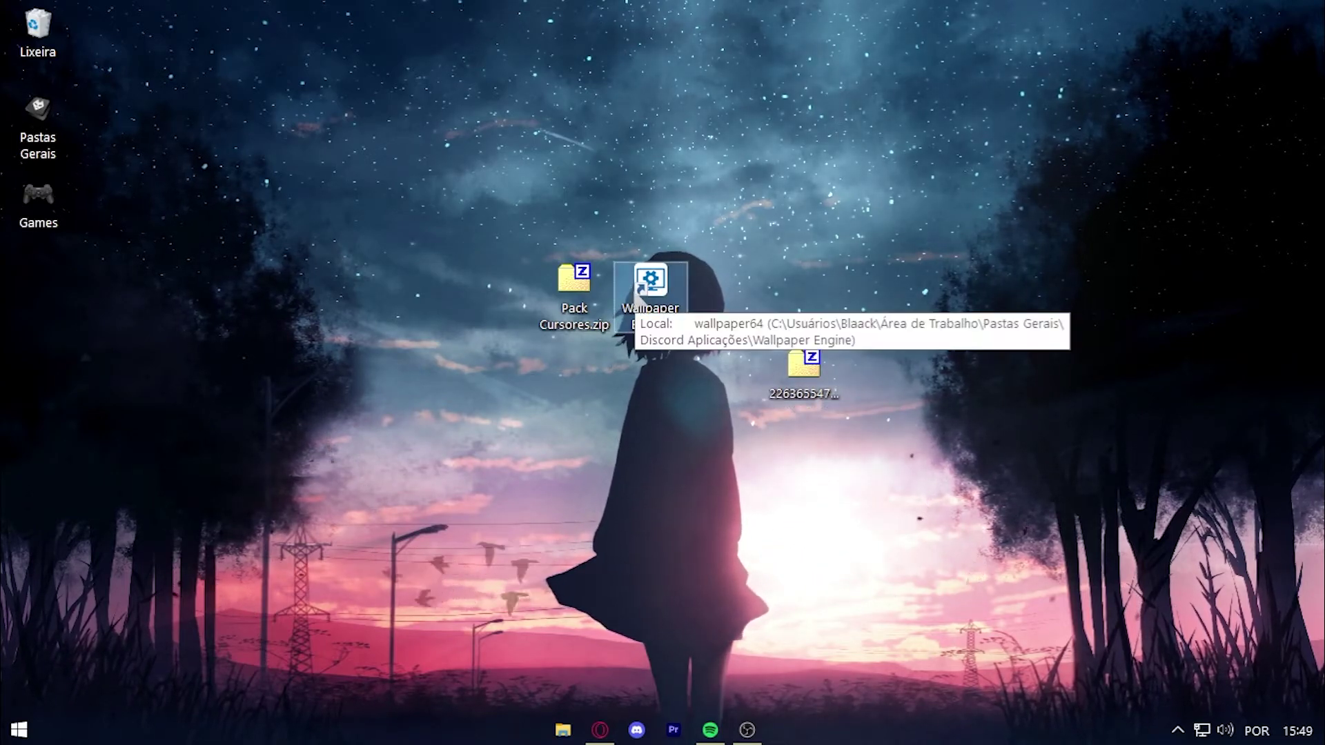
{"action": "right_click", "coordinate": [636, 307]}
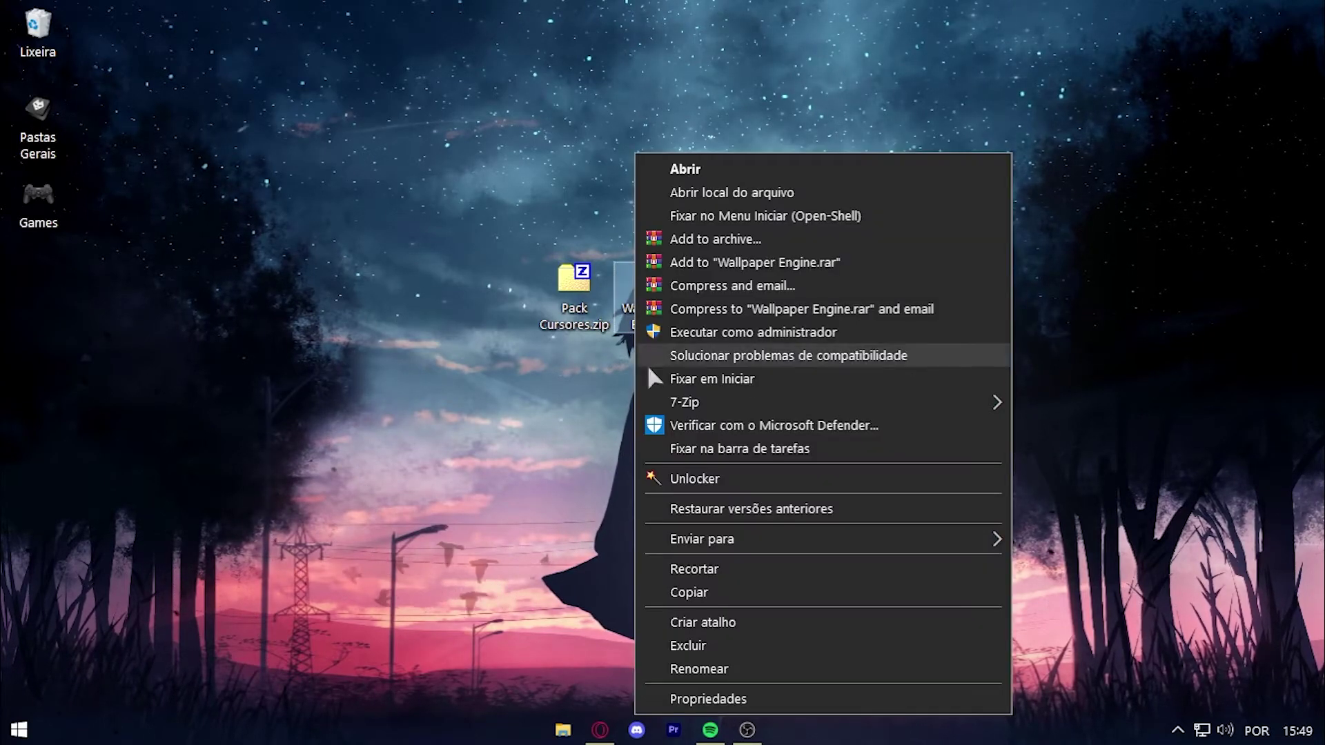
{"action": "left_click", "coordinate": [725, 195]}
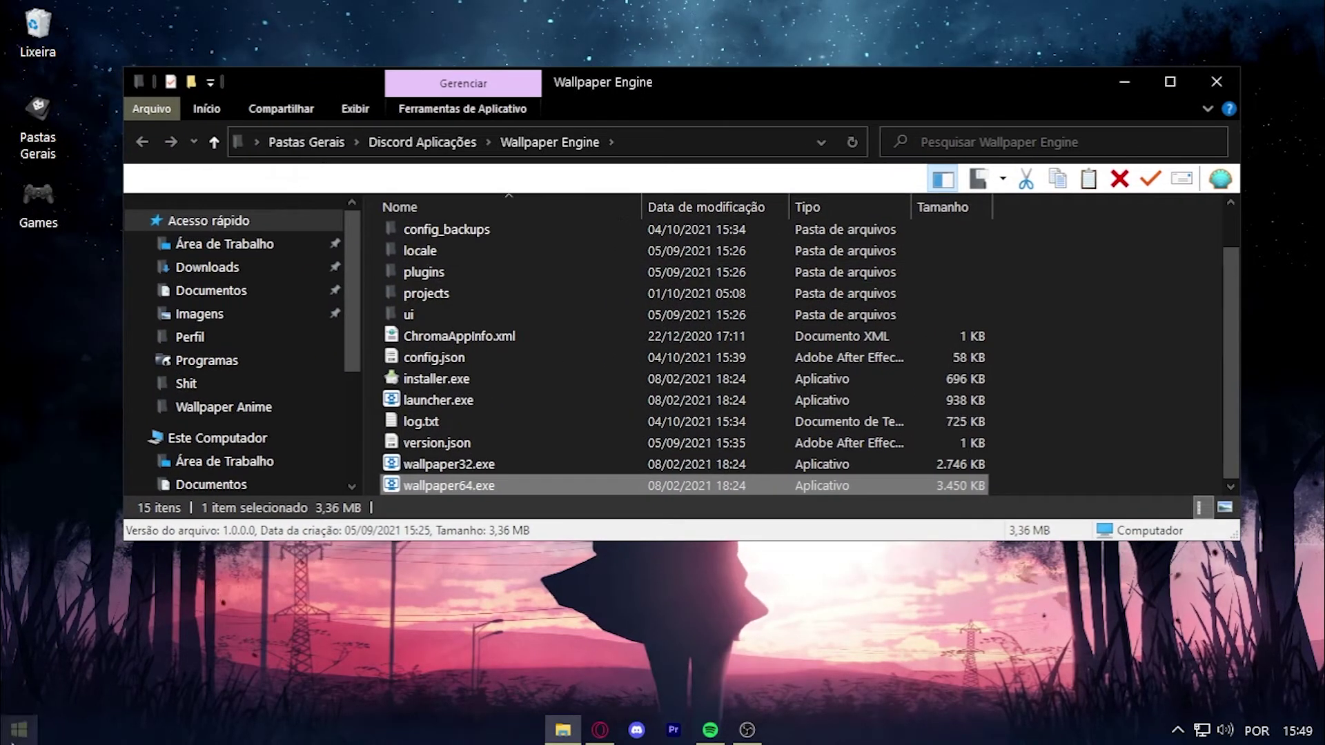
{"action": "key", "text": "super"}
{"action": "type", "text": "wallpaper engine"}
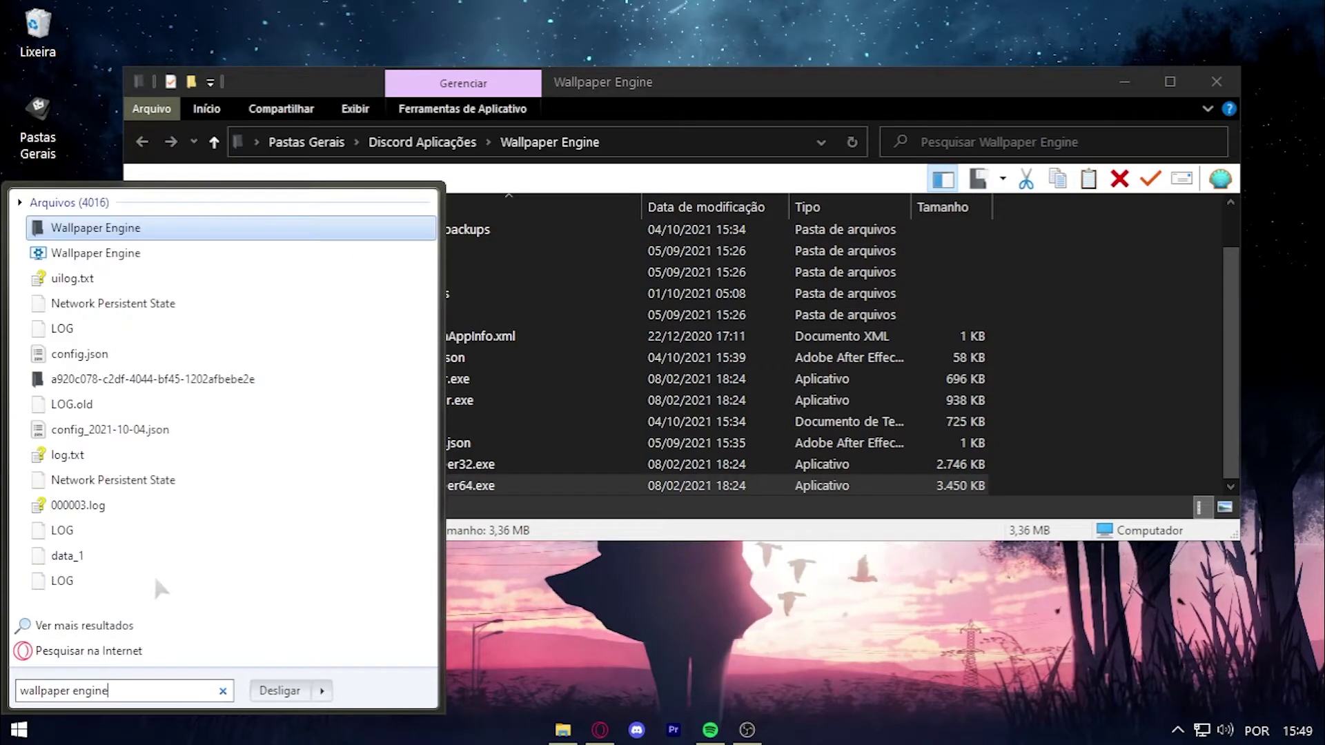
{"action": "right_click", "coordinate": [139, 253]}
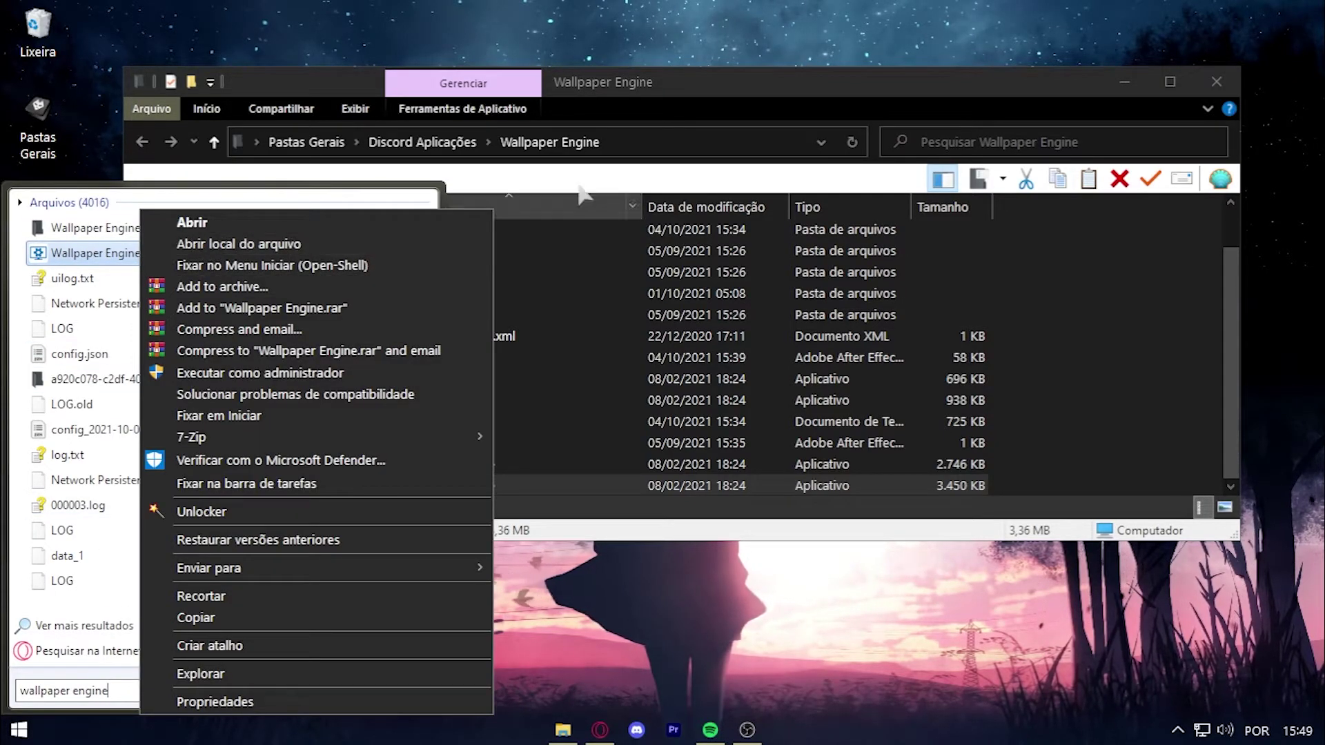
{"action": "left_click", "coordinate": [959, 72]}
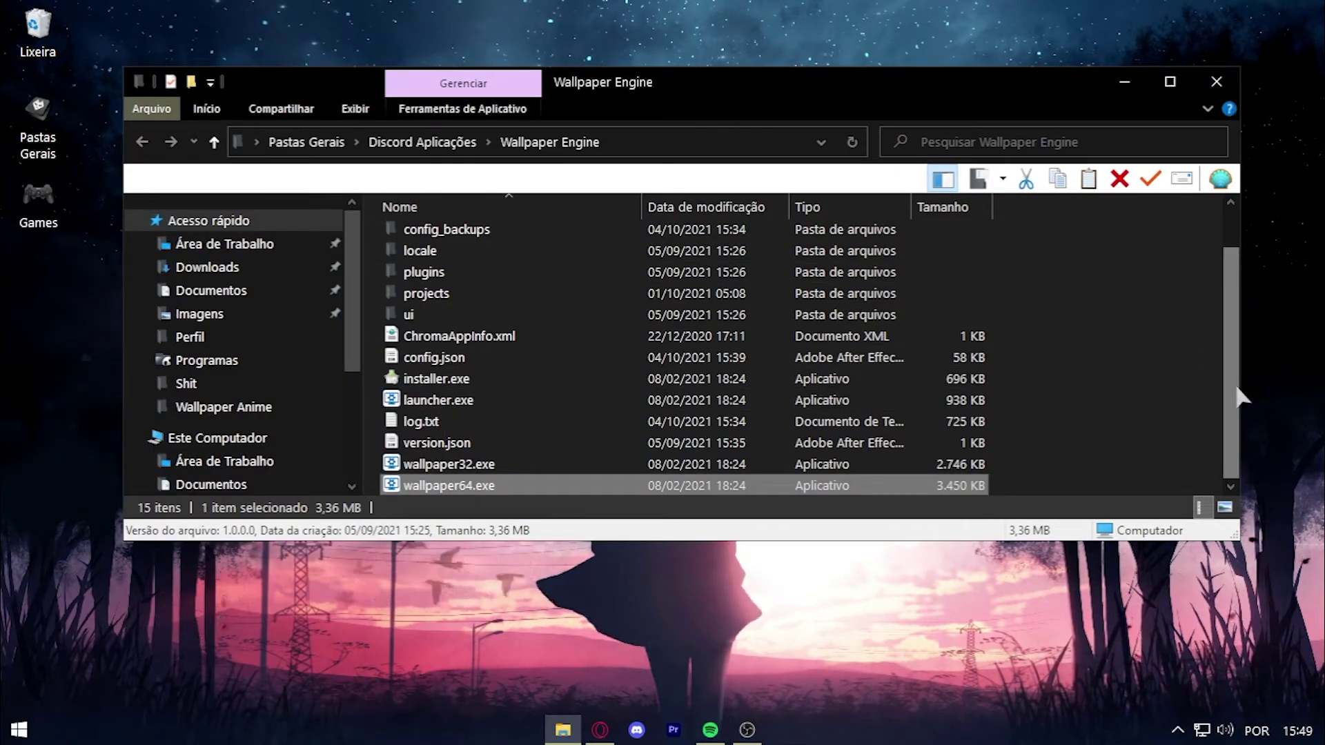
{"action": "scroll", "coordinate": [1237, 395], "scroll_direction": "up", "scroll_amount": 2}
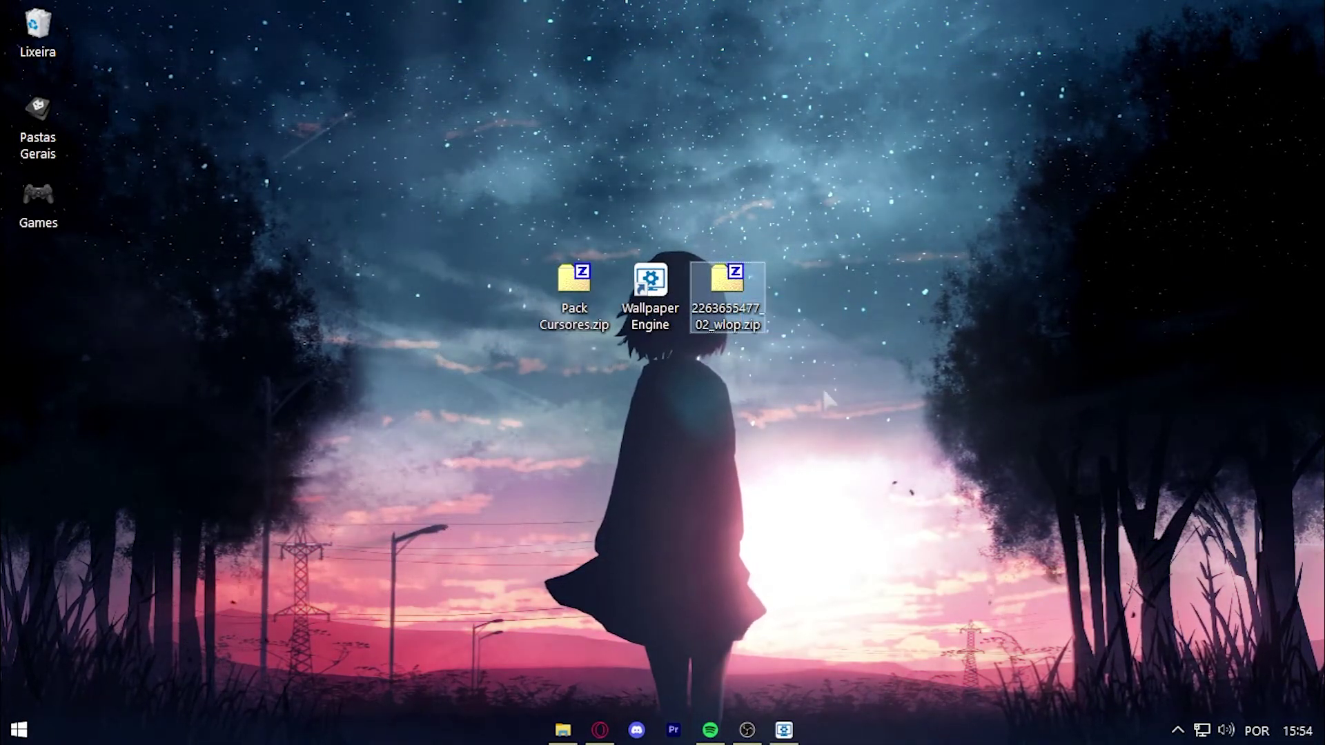
{"action": "left_click_drag", "start_coordinate": [899, 381], "coordinate": [900, 381]}
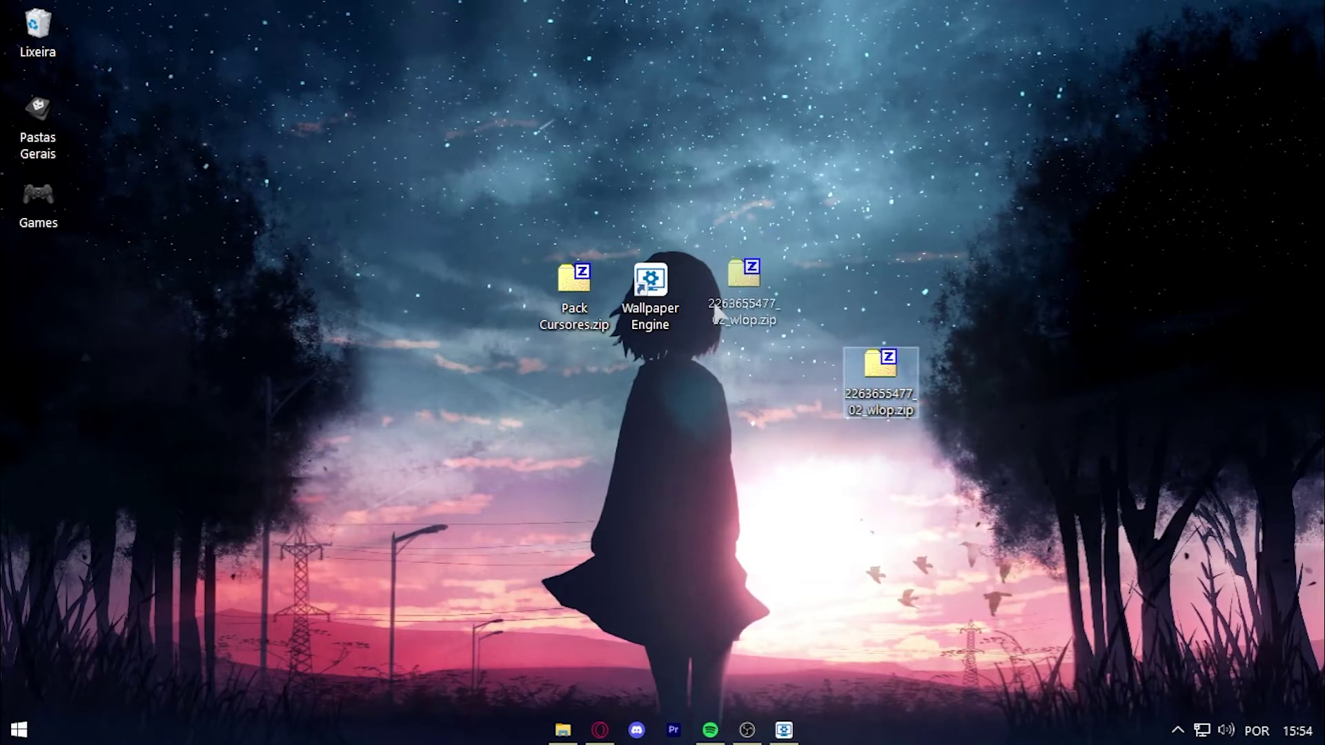
{"action": "key", "text": "Escape"}
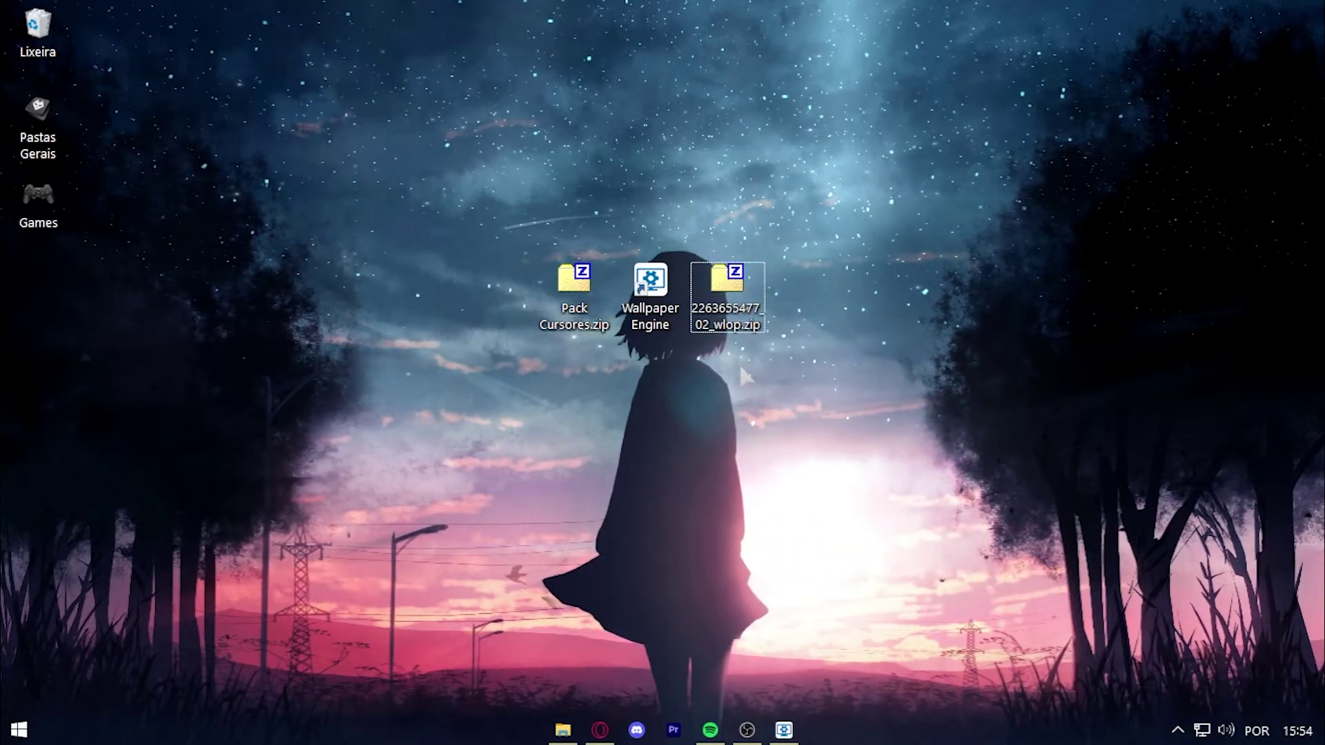
- Go to the Wallpaper Engine shortcut's file location and open its projects folder
{"action": "right_click", "coordinate": [661, 286]}
{"action": "left_click", "coordinate": [704, 194]}
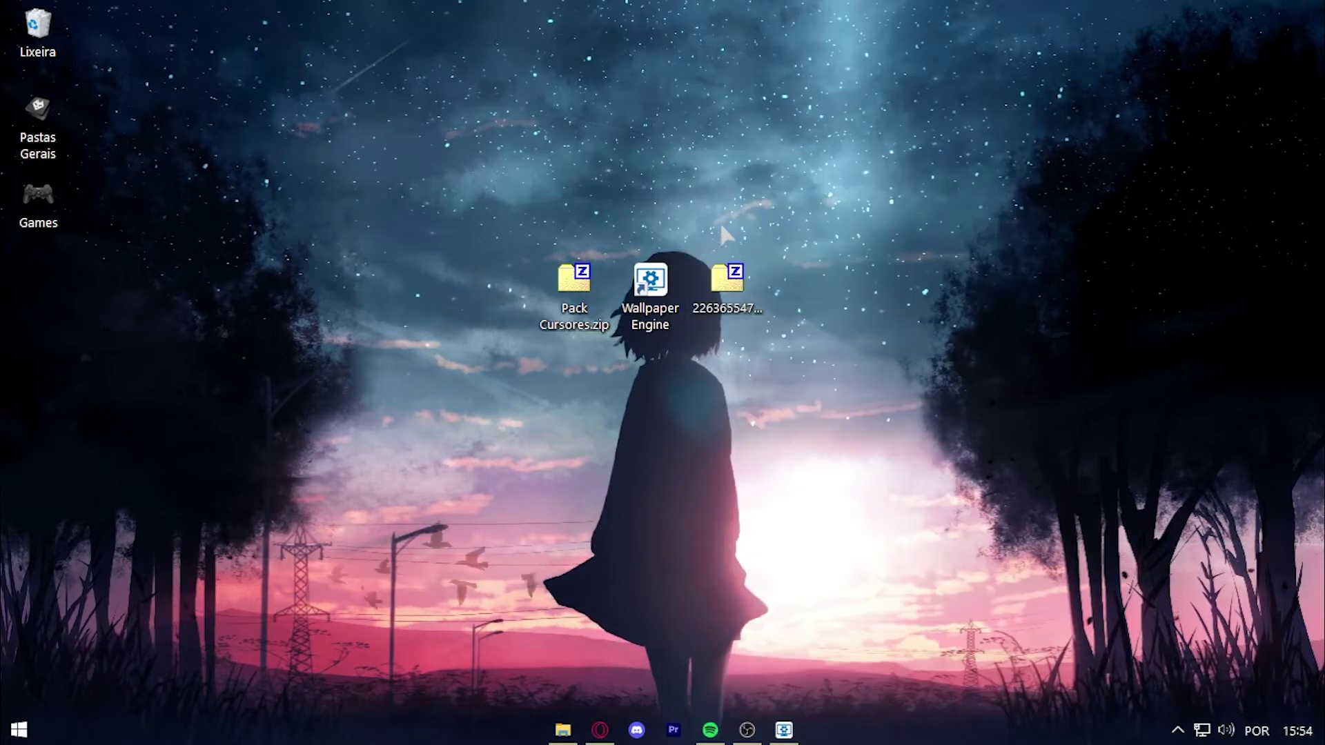
{"action": "double_click", "coordinate": [349, 301]}
{"action": "left_click_drag", "start_coordinate": [694, 52], "coordinate": [638, 5]}
{"action": "scroll", "coordinate": [1063, 276], "scroll_direction": "down", "scroll_amount": 2}
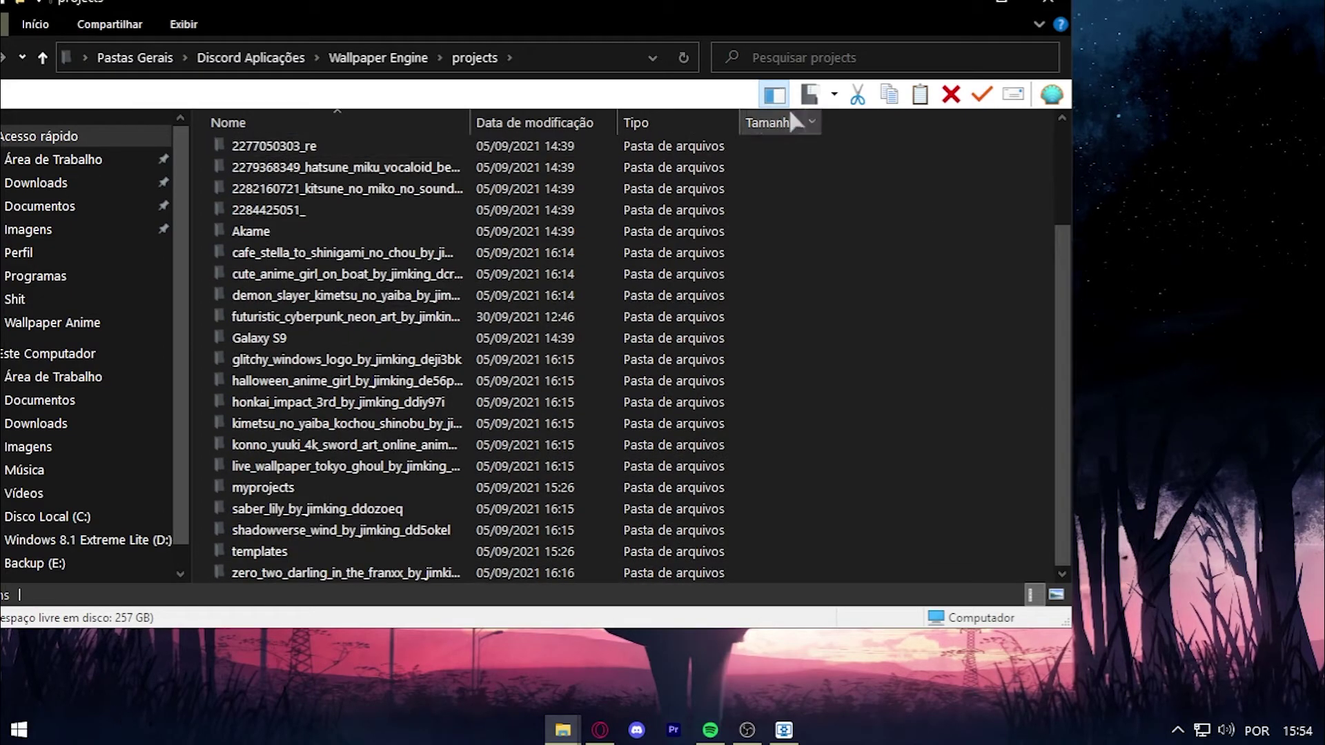
{"action": "left_click_drag", "start_coordinate": [580, 12], "coordinate": [236, 26]}
{"action": "left_click_drag", "start_coordinate": [737, 283], "coordinate": [710, 337]}
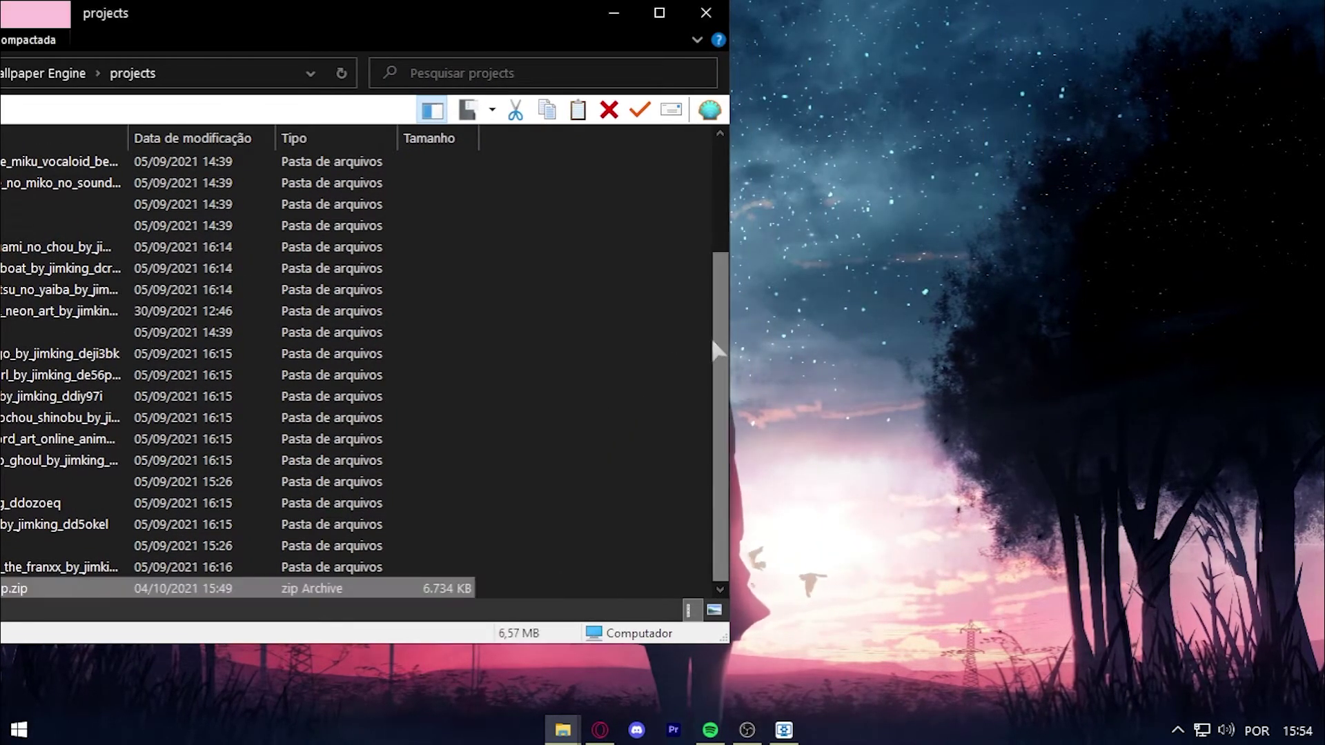
{"action": "left_click_drag", "start_coordinate": [465, 15], "coordinate": [917, 46]}
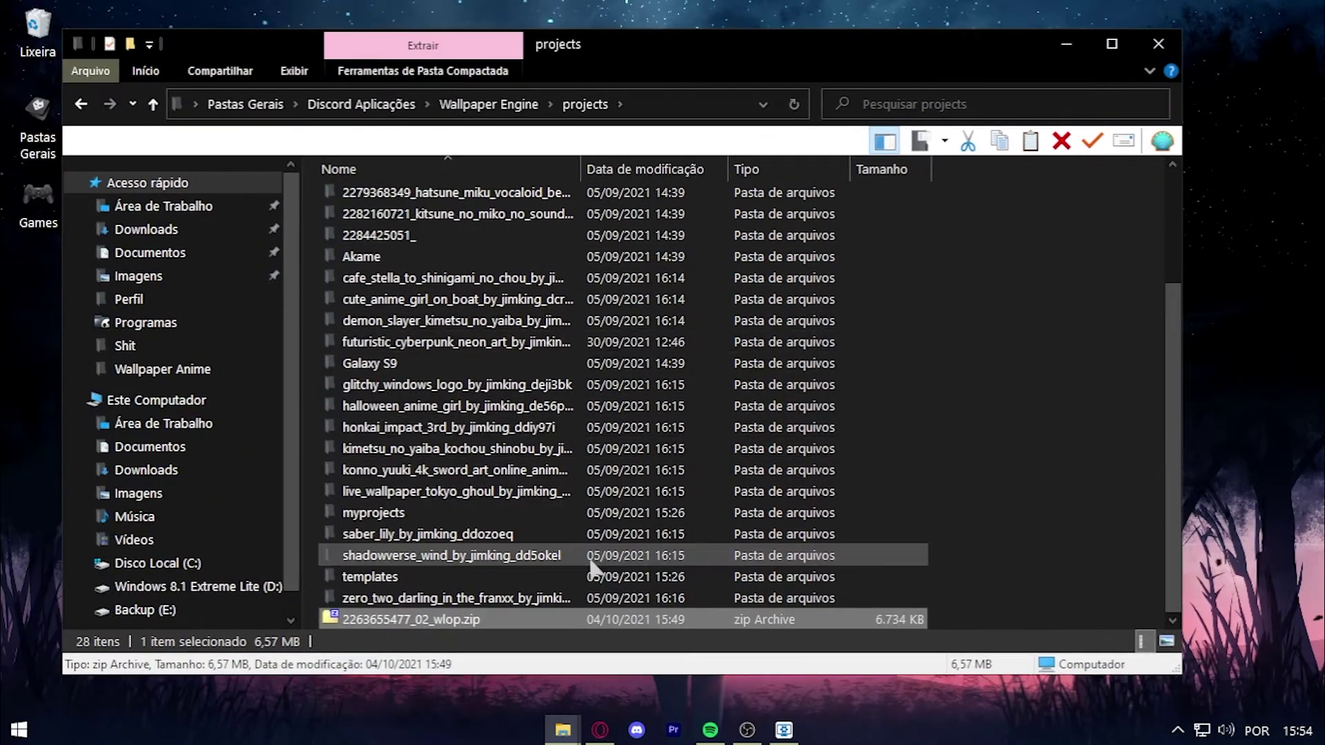
{"action": "right_click", "coordinate": [543, 621]}
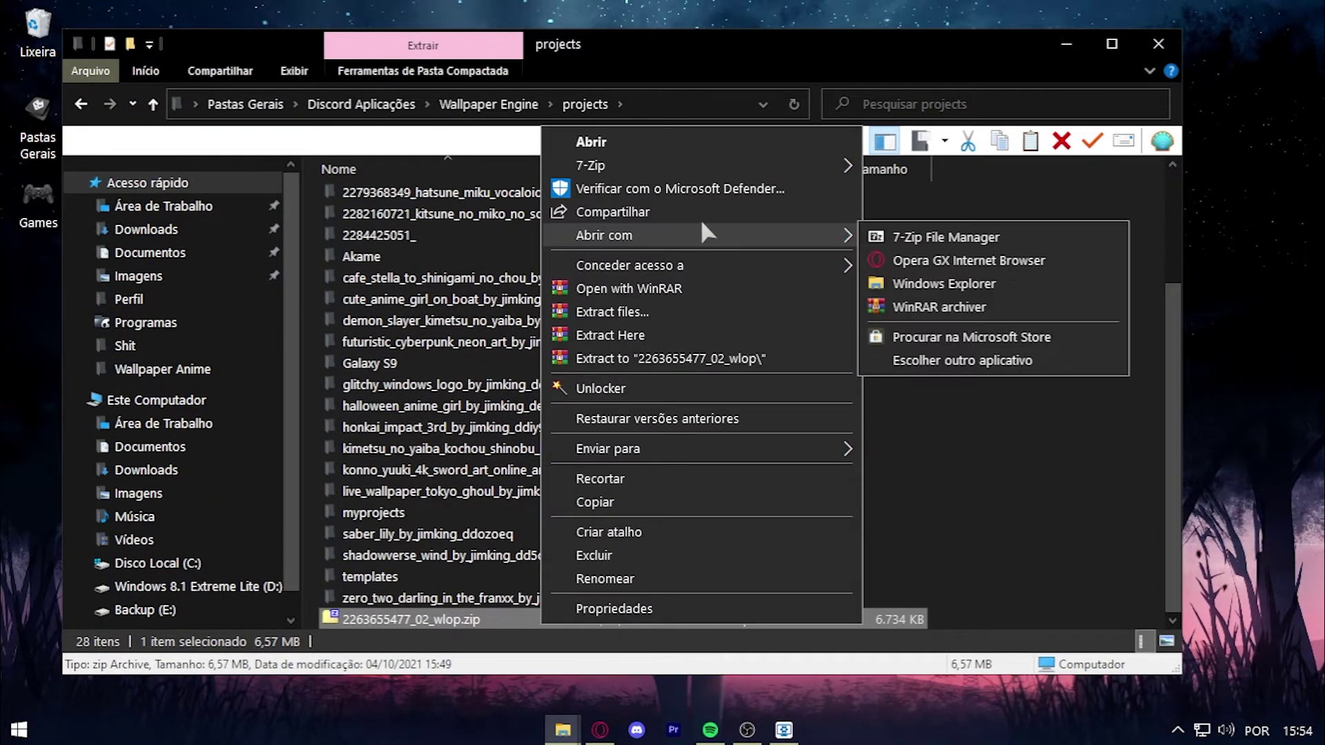
{"action": "mouse_move", "coordinate": [771, 168]}
{"action": "left_click", "coordinate": [895, 167]}
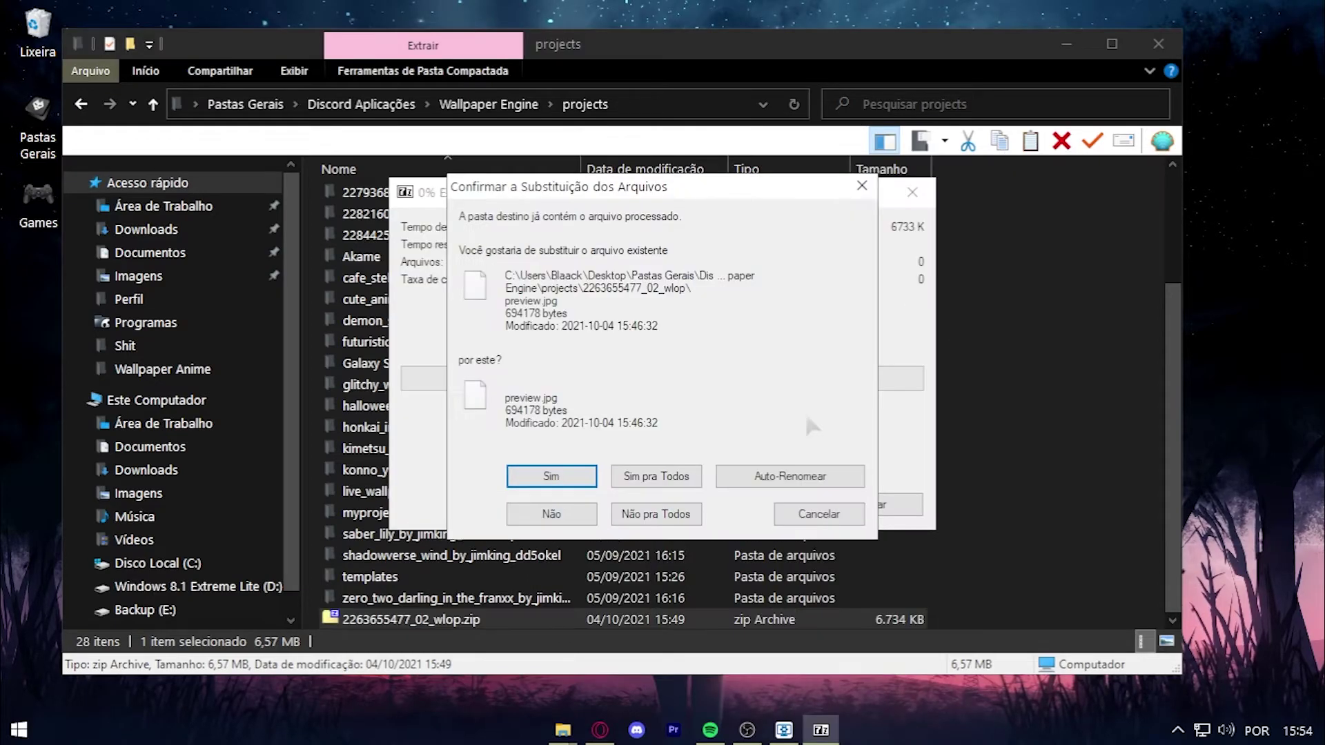
{"action": "left_click", "coordinate": [680, 483]}
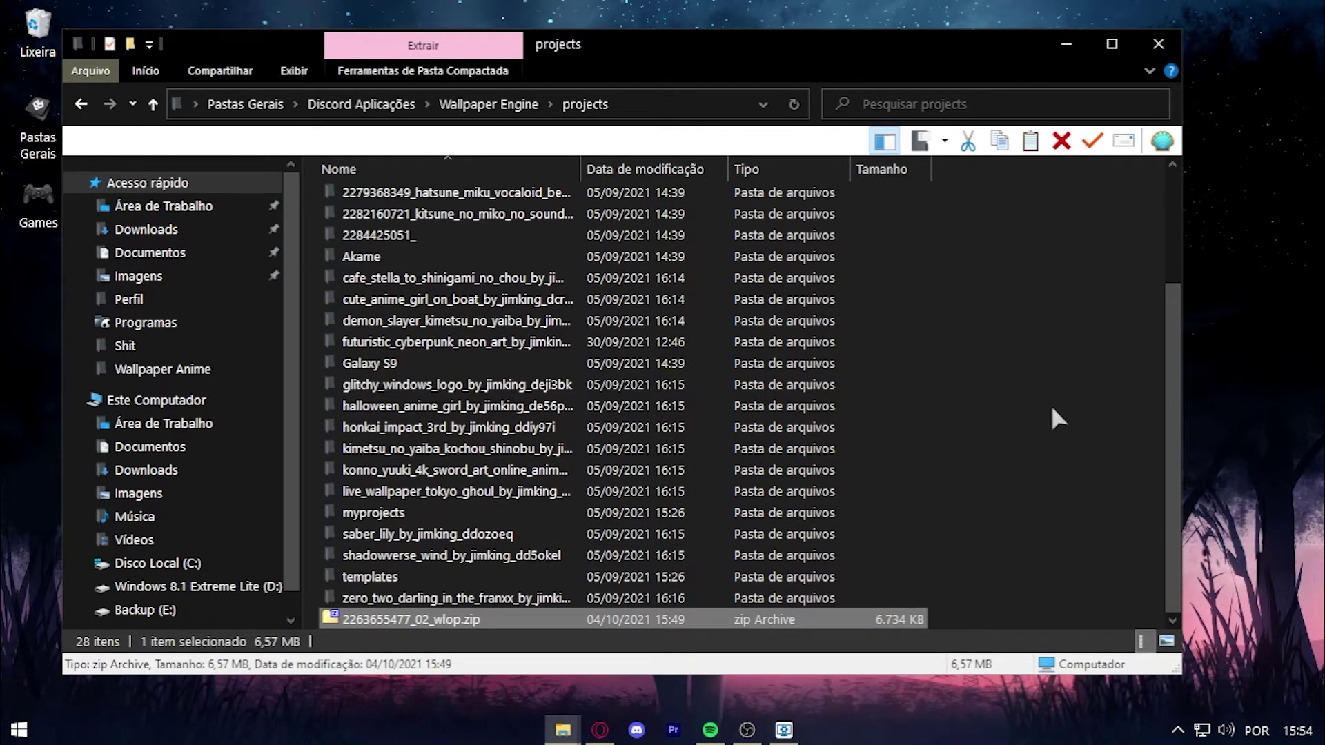
{"action": "left_click", "coordinate": [1137, 52]}
- Switch to Wallpaper Engine and bring up the file selection for opening an offline animated wallpaper
{"action": "left_click_drag", "start_coordinate": [805, 459], "coordinate": [714, 499]}
{"action": "mouse_move", "coordinate": [784, 730]}
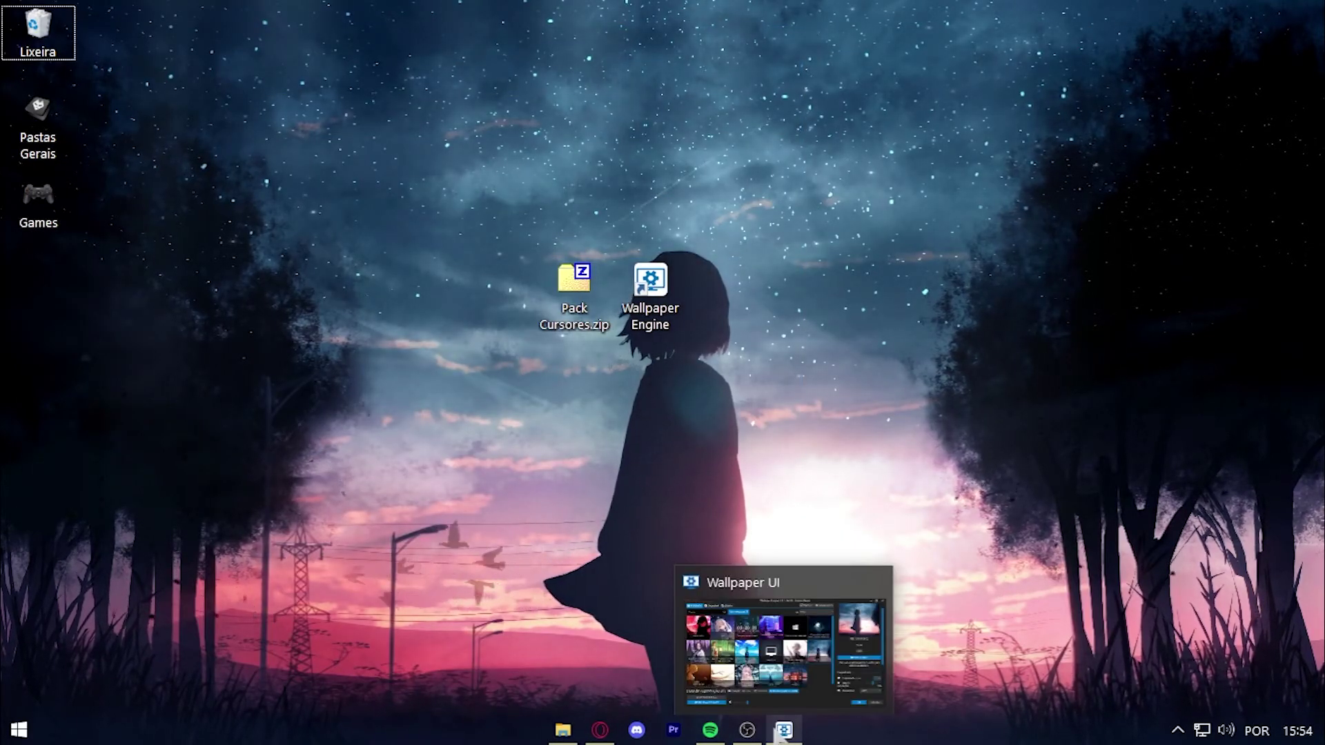
{"action": "left_click", "coordinate": [777, 585]}
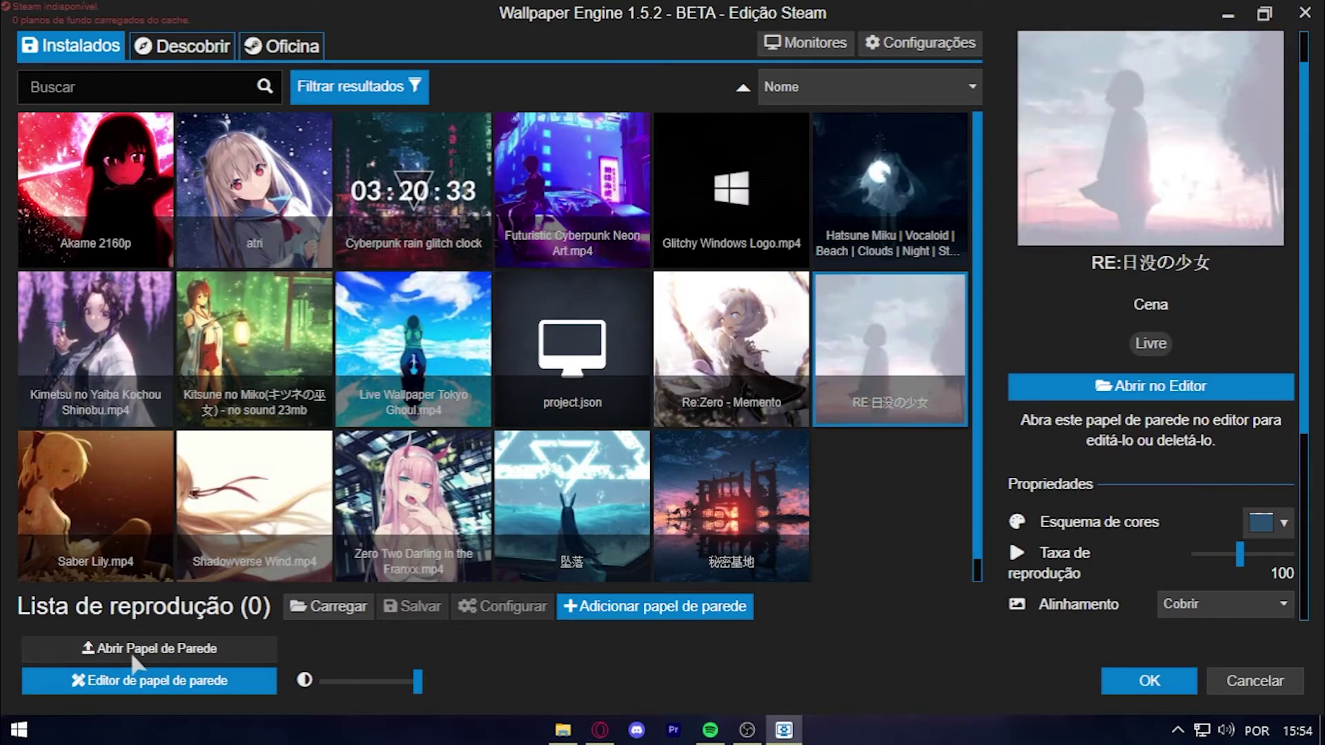
{"action": "left_click", "coordinate": [132, 656]}
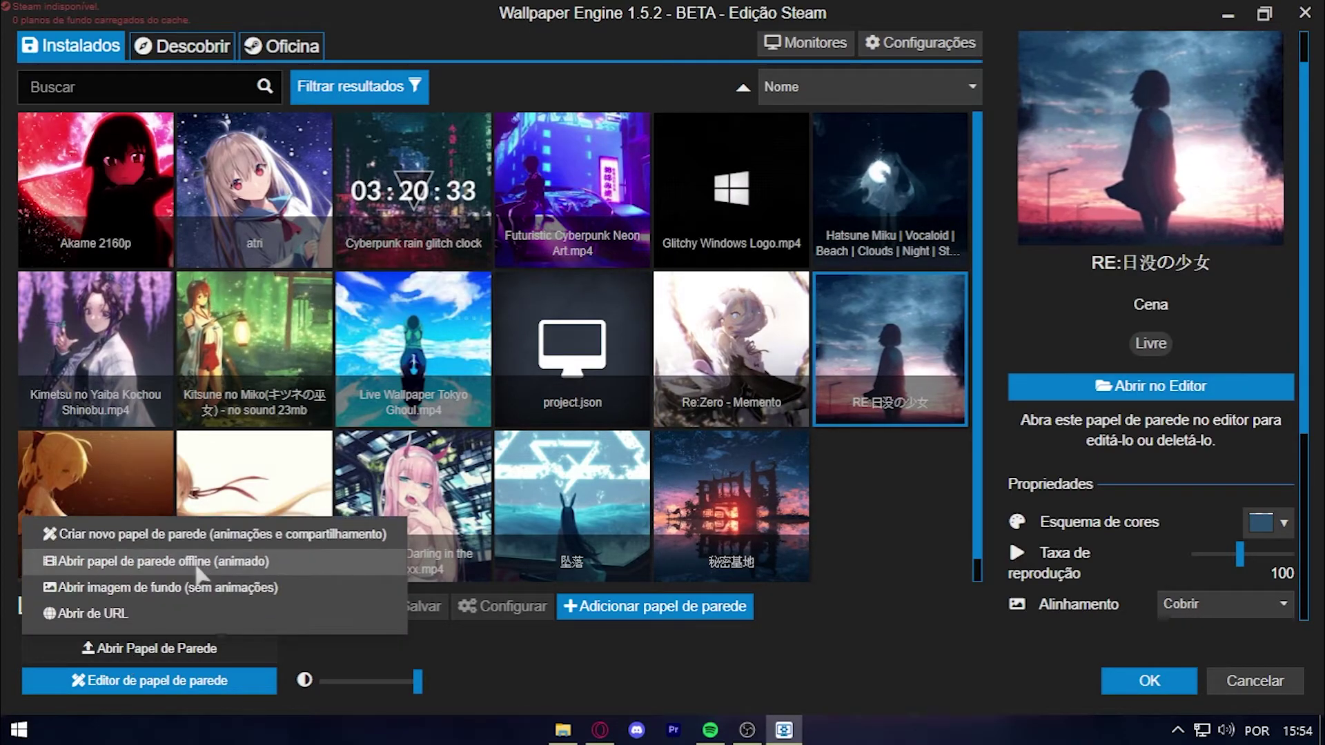
{"action": "left_click", "coordinate": [211, 562]}
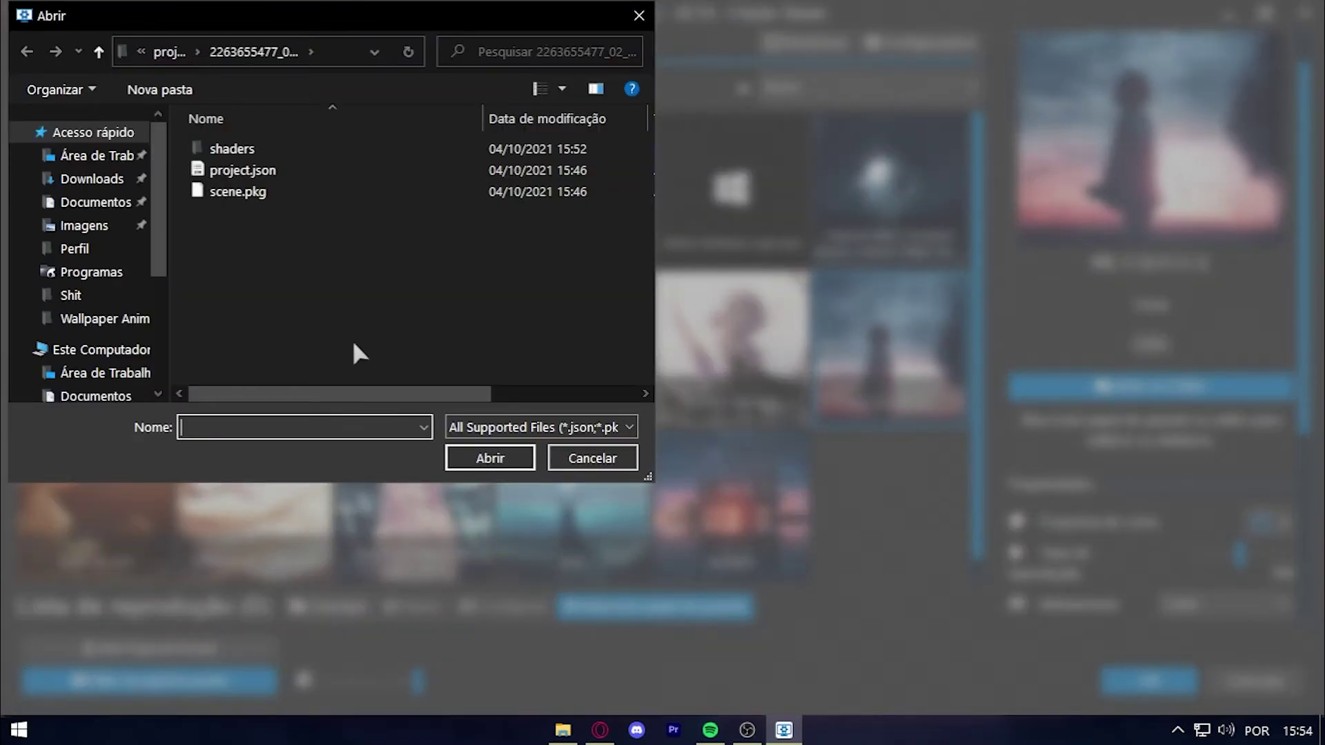
{"action": "left_click", "coordinate": [170, 52]}
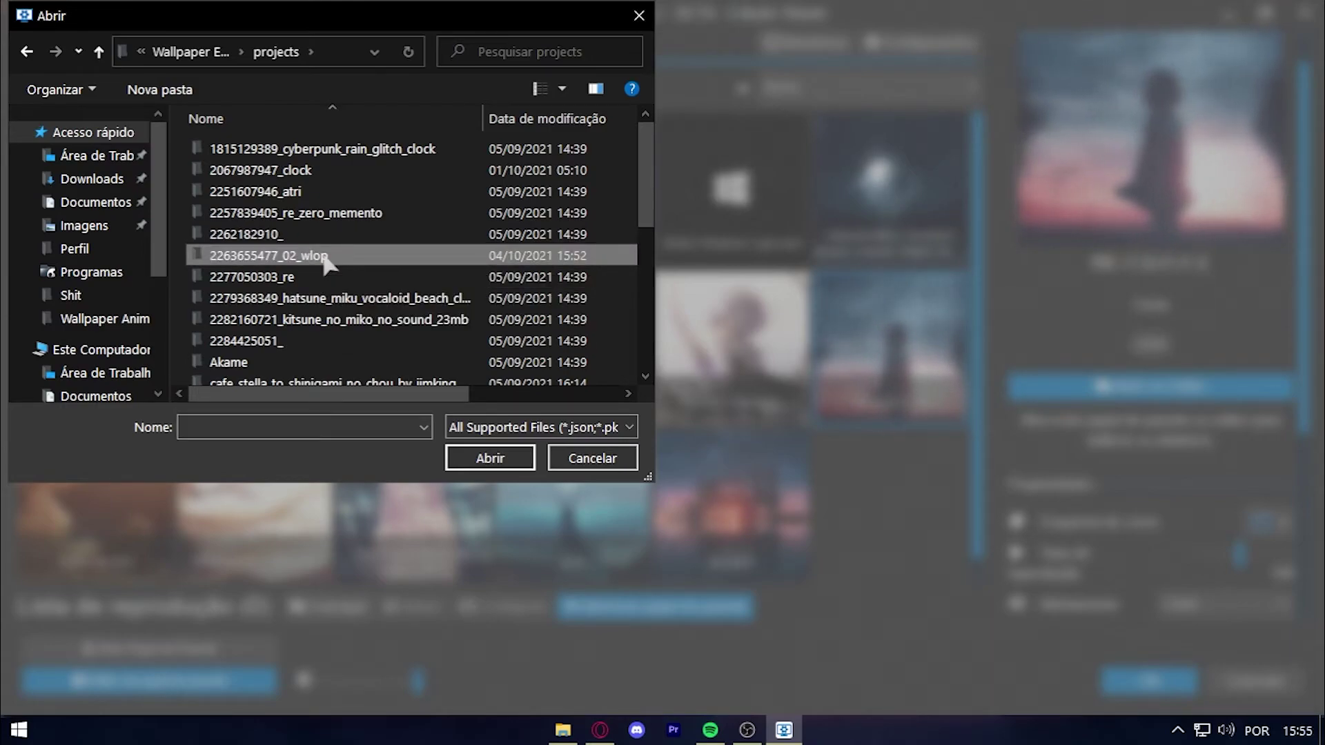
{"action": "double_click", "coordinate": [329, 257]}
{"action": "left_click", "coordinate": [252, 172]}
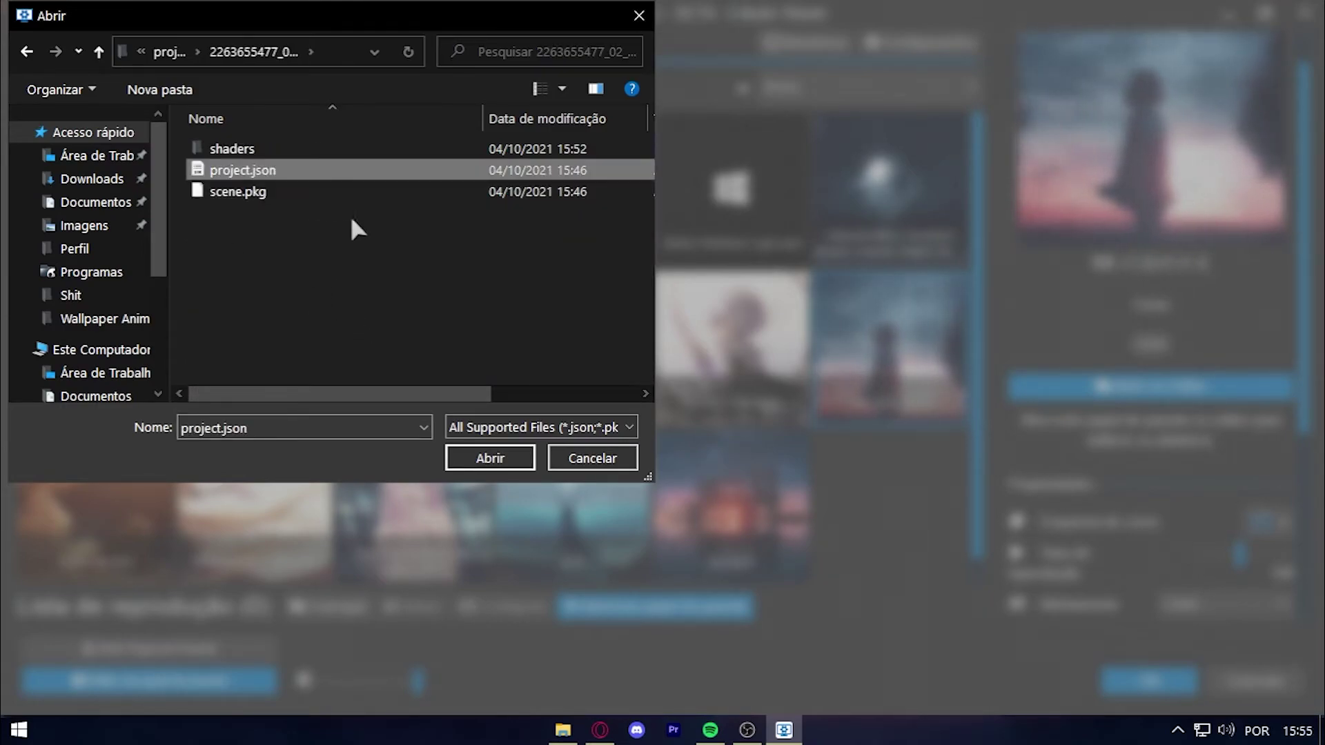
{"action": "left_click", "coordinate": [298, 187]}
{"action": "left_click", "coordinate": [283, 173]}
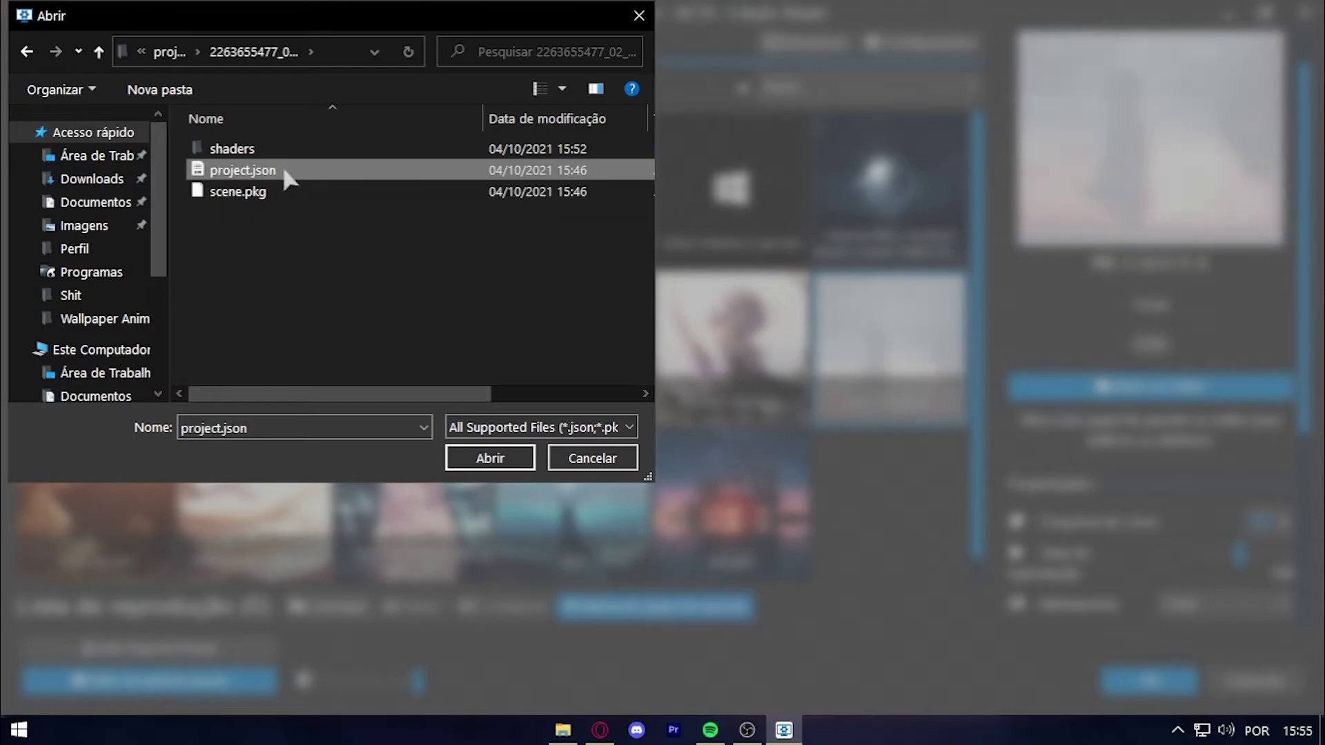
{"action": "left_click", "coordinate": [276, 191]}
{"action": "left_click", "coordinate": [490, 458]}
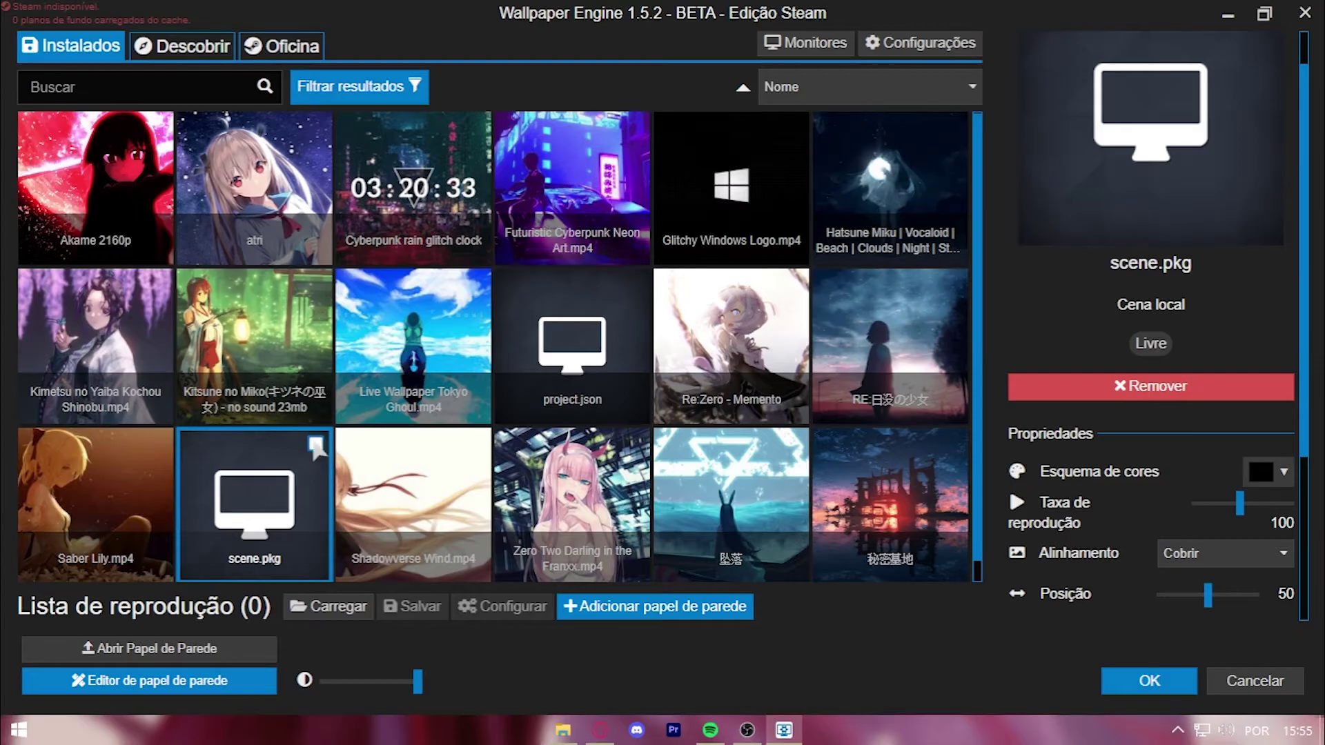
{"action": "left_click", "coordinate": [1220, 692]}
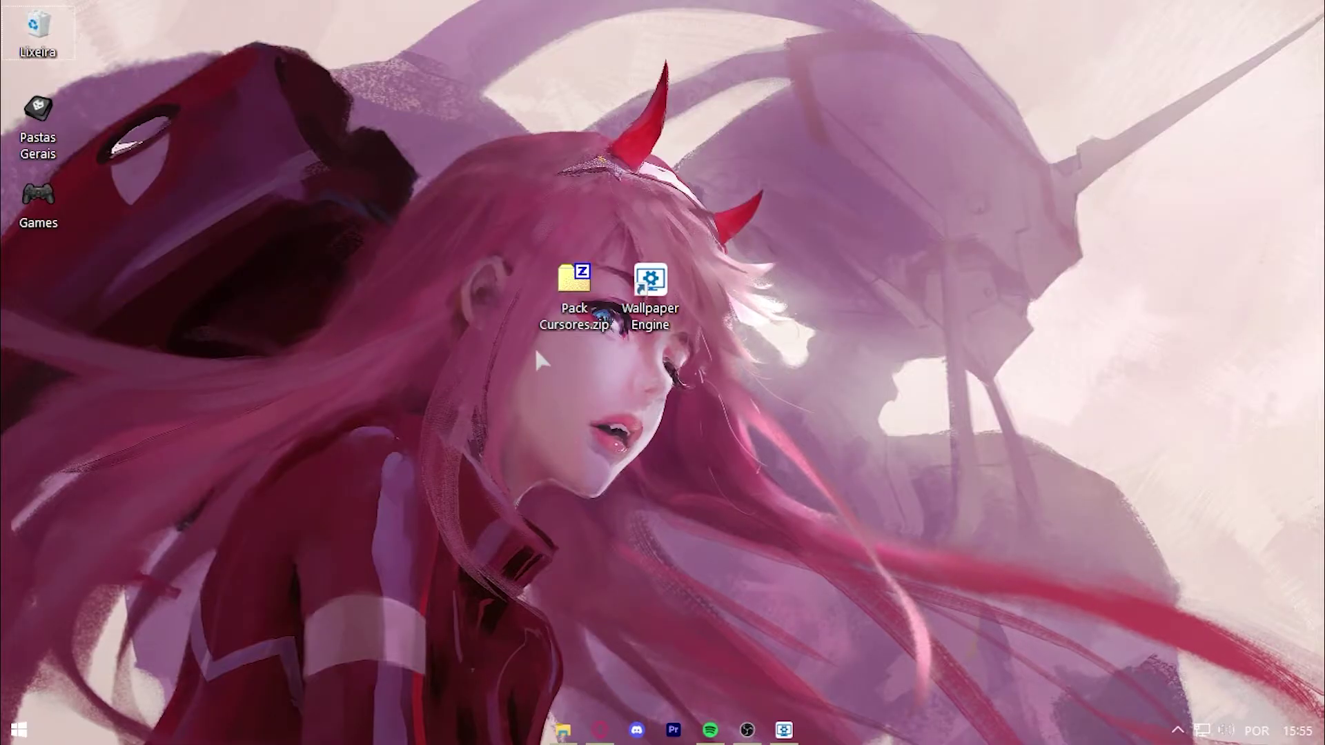
- Remove the local wallpapers scene.pkg and project.json from the Wallpaper Engine library and close the wallpaper browser
{"action": "left_click", "coordinate": [788, 726]}
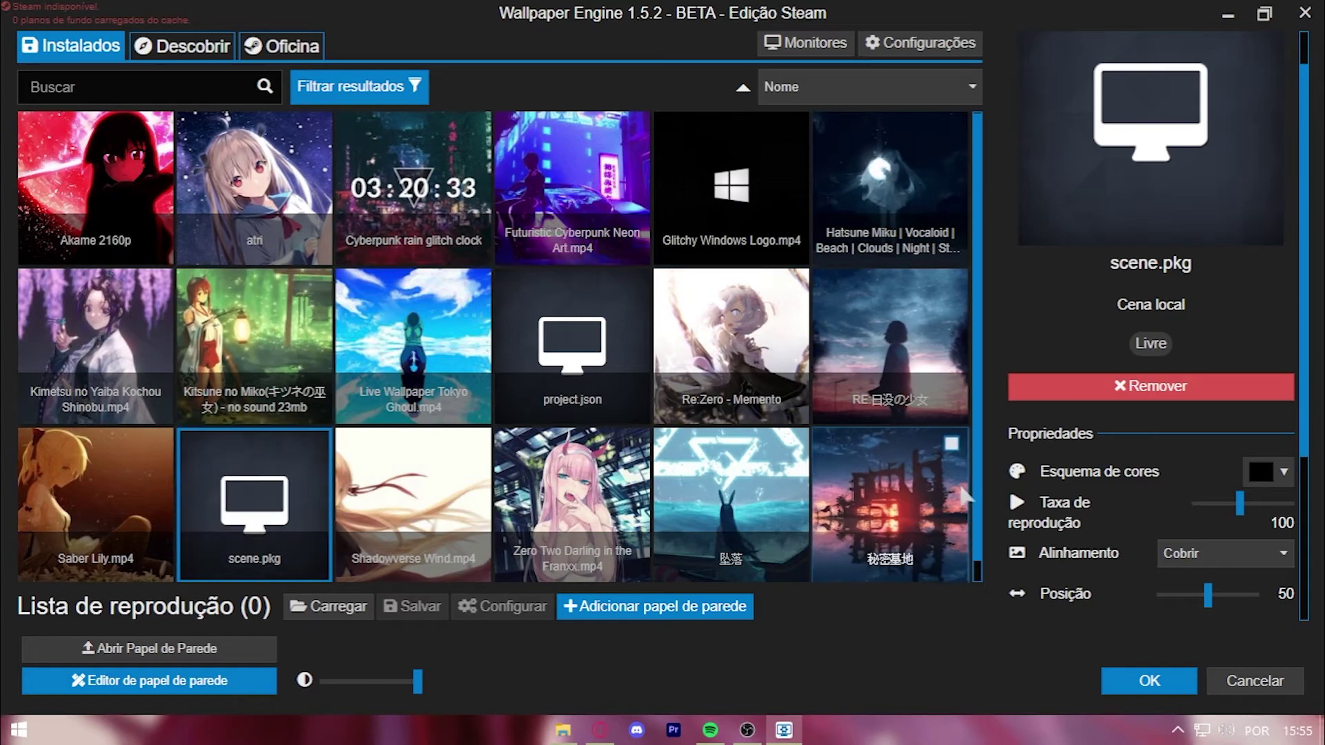
{"action": "left_click", "coordinate": [1112, 392]}
{"action": "left_click", "coordinate": [802, 171]}
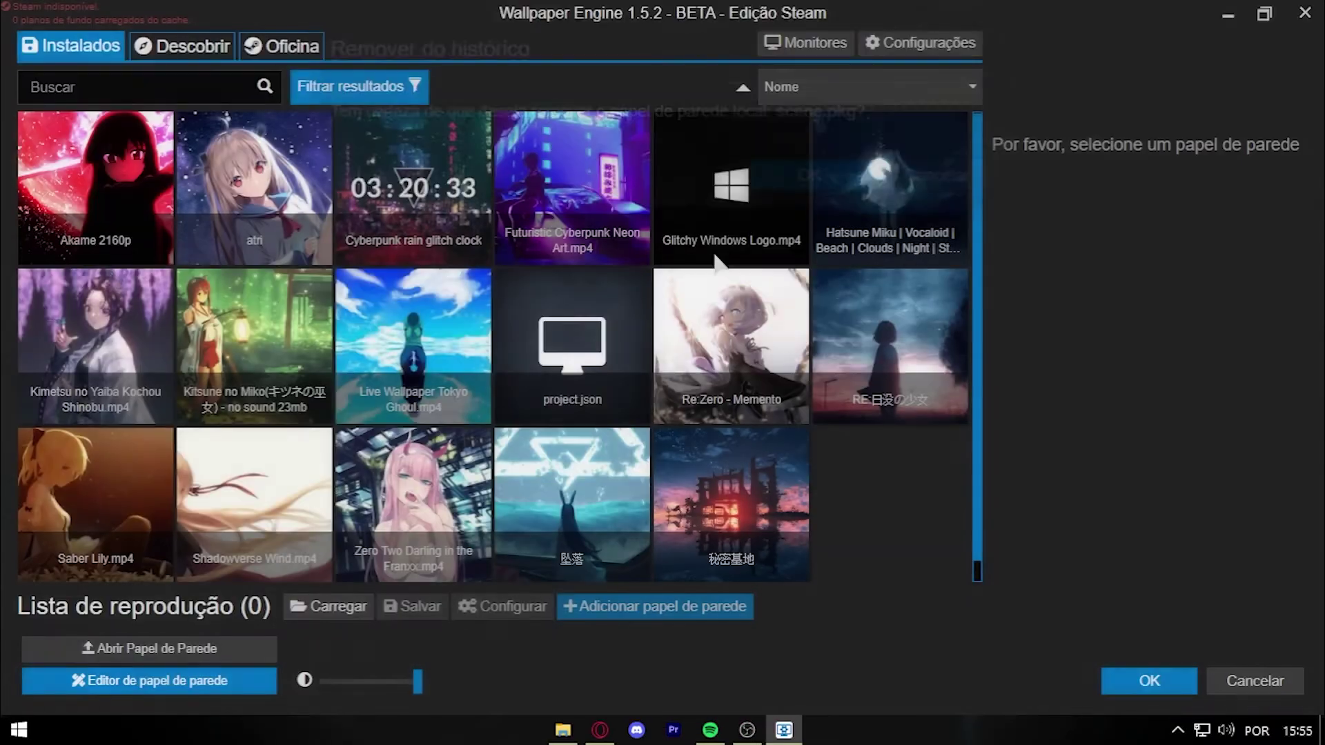
{"action": "left_click", "coordinate": [573, 345]}
{"action": "left_click", "coordinate": [1068, 442]}
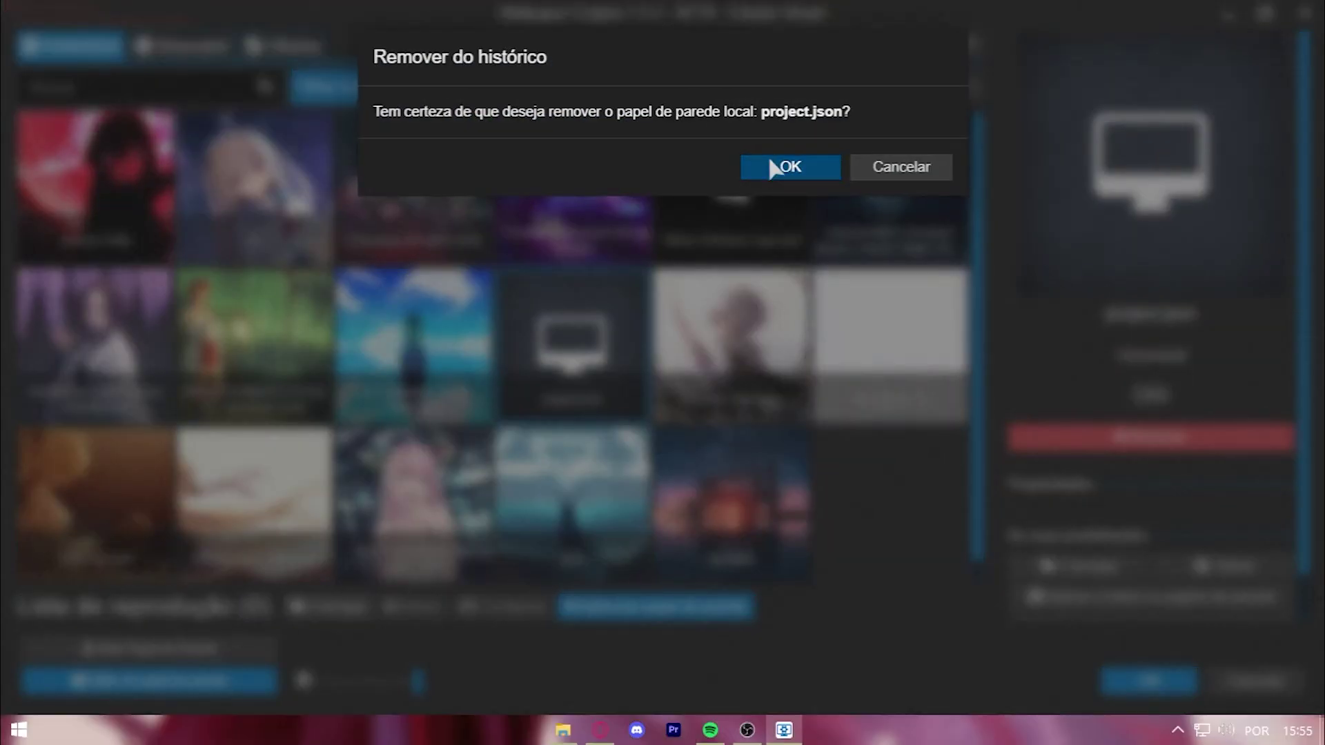
{"action": "left_click", "coordinate": [783, 167]}
{"action": "left_click", "coordinate": [1149, 682]}
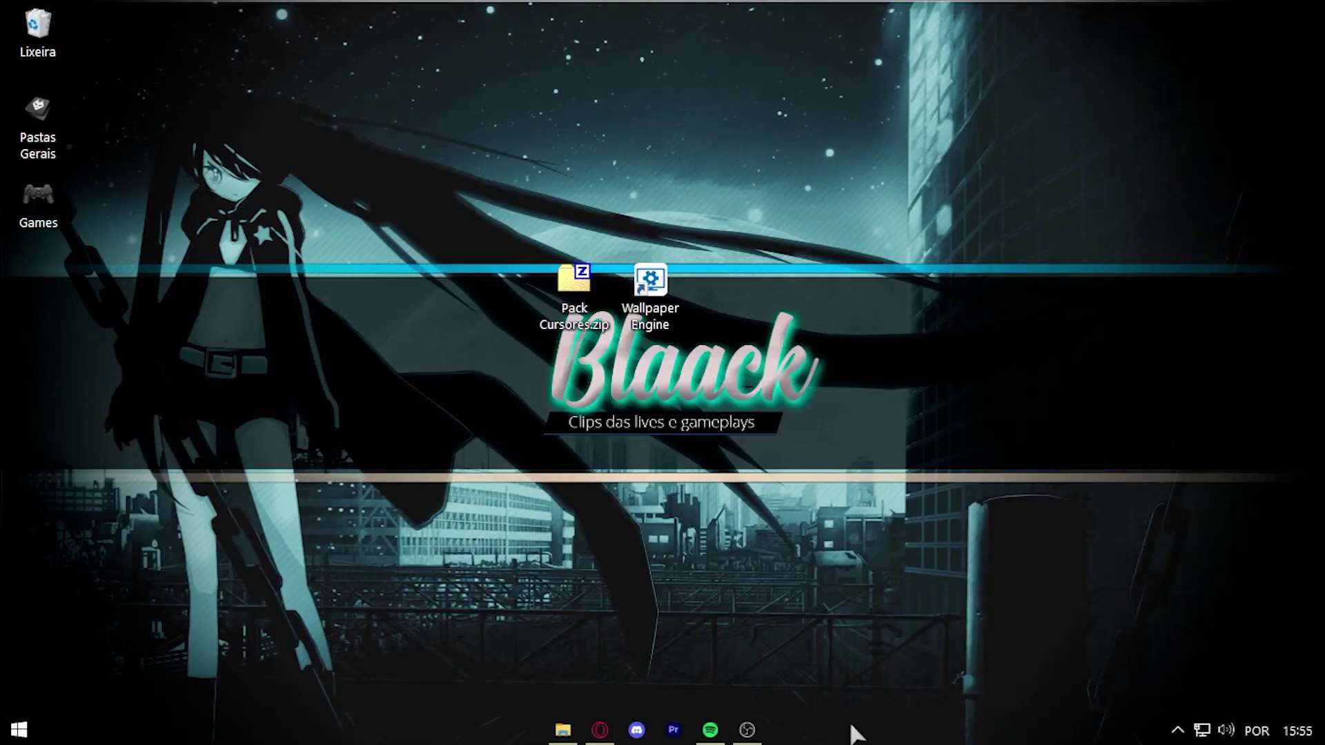
- Reopen Wallpaper Engine from the desktop and apply the installed RE:日没の少女 wallpaper
{"action": "left_click", "coordinate": [746, 730]}
{"action": "left_click", "coordinate": [746, 730]}
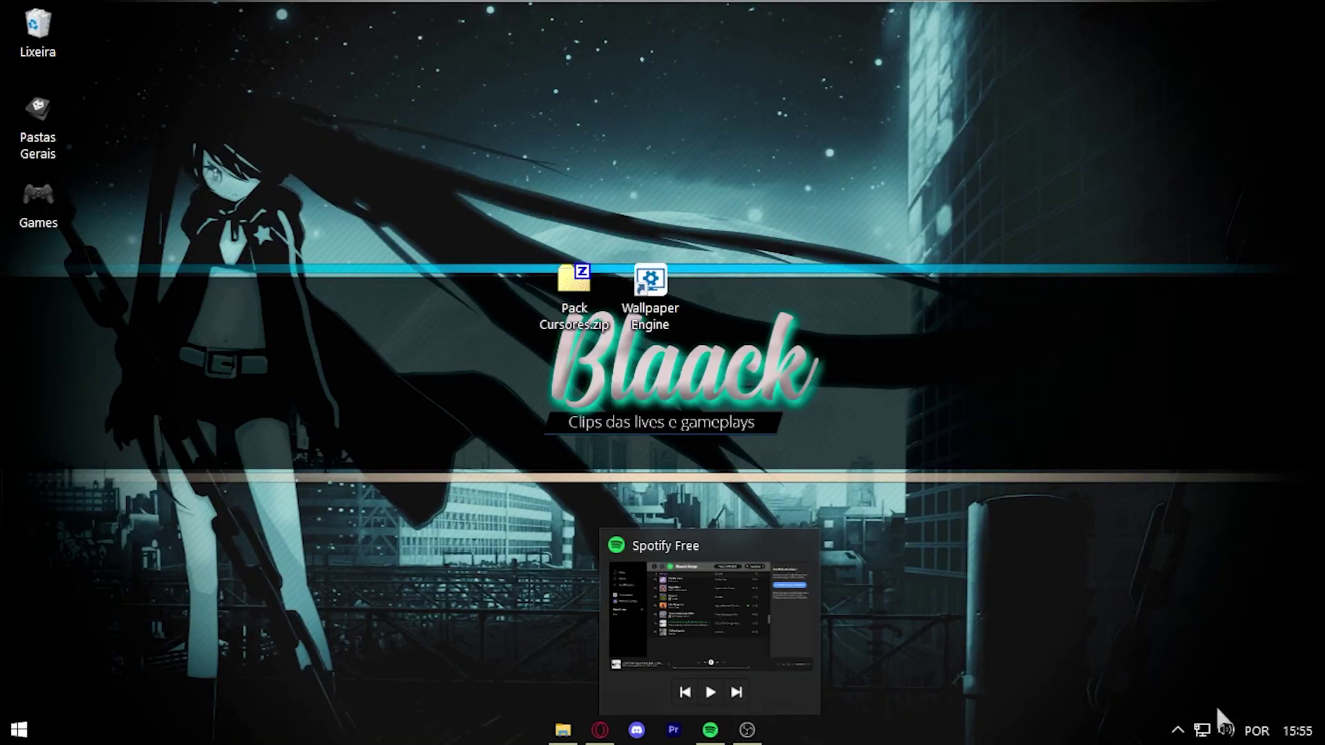
{"action": "left_click", "coordinate": [1177, 730]}
{"action": "left_click", "coordinate": [1157, 693]}
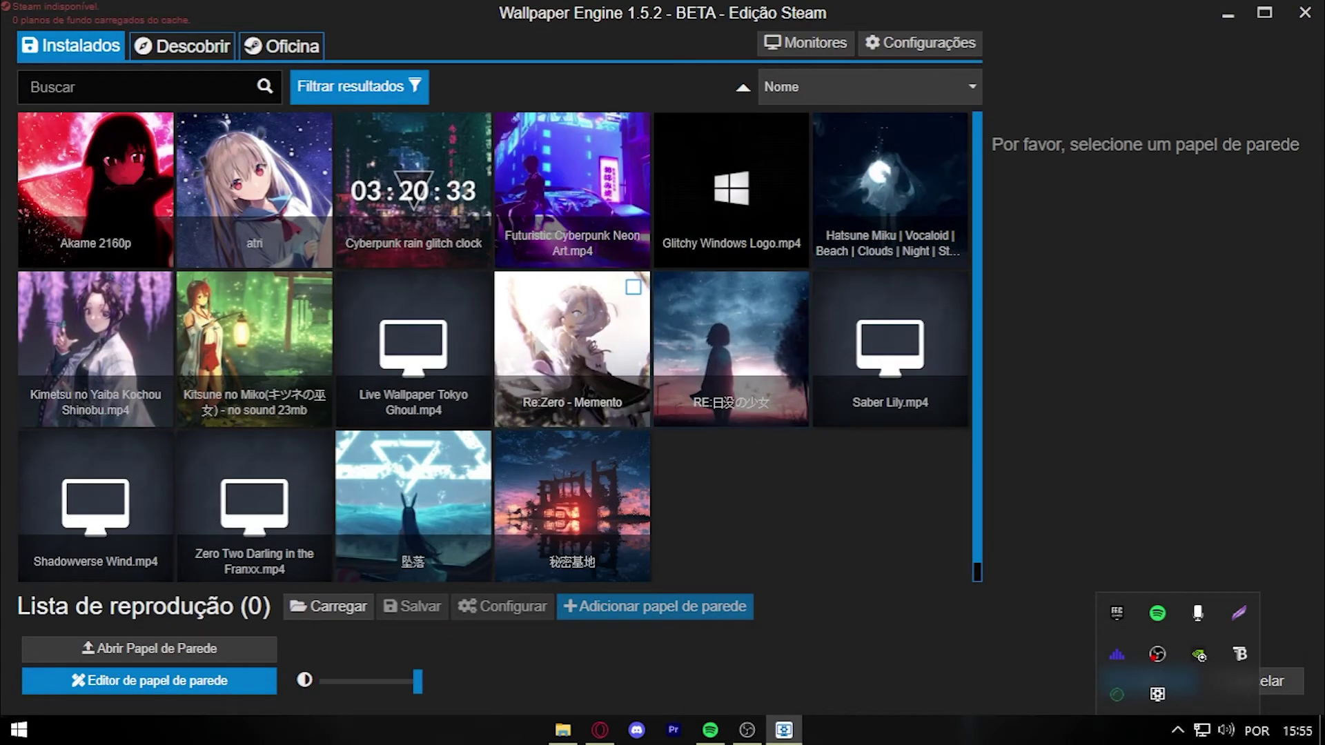
{"action": "left_click", "coordinate": [723, 333]}
{"action": "left_click", "coordinate": [1125, 676]}
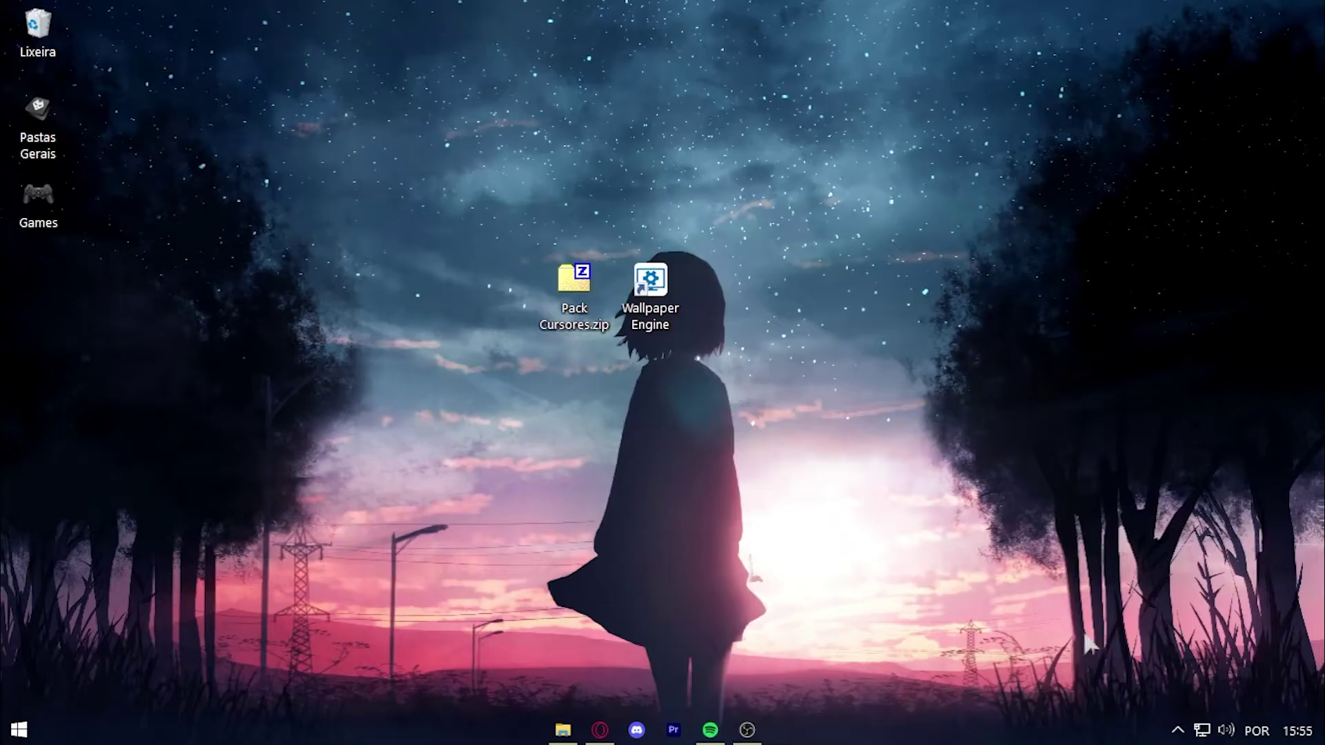
{"action": "right_click", "coordinate": [682, 213]}
{"action": "left_click", "coordinate": [794, 274]}
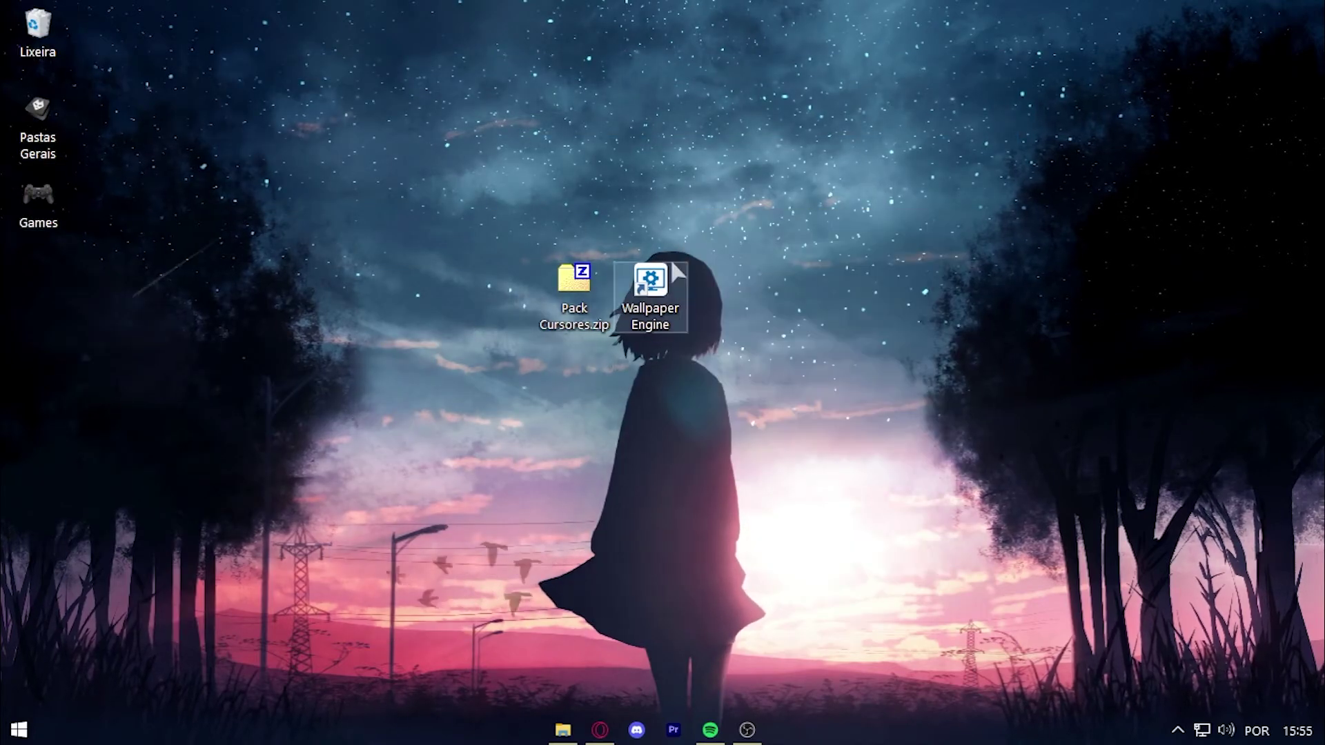
{"action": "left_click_drag", "start_coordinate": [899, 510], "coordinate": [645, 304]}
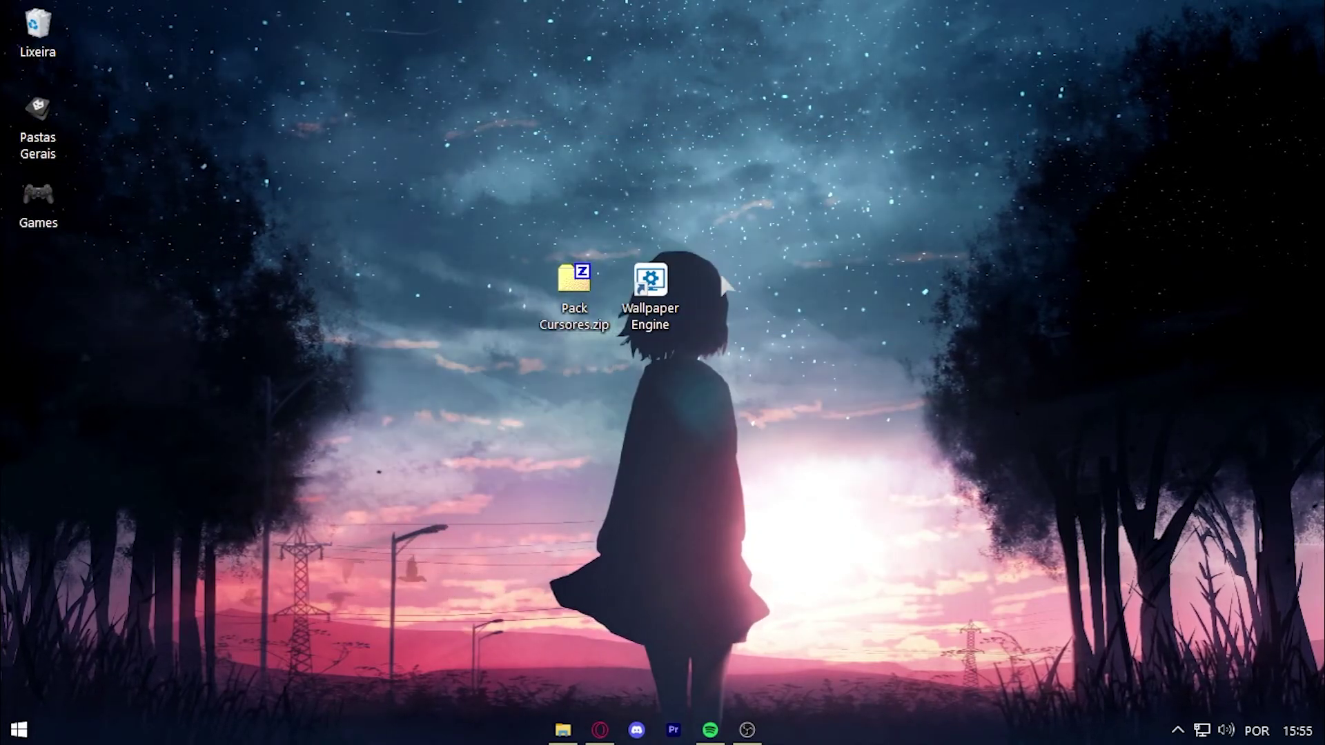